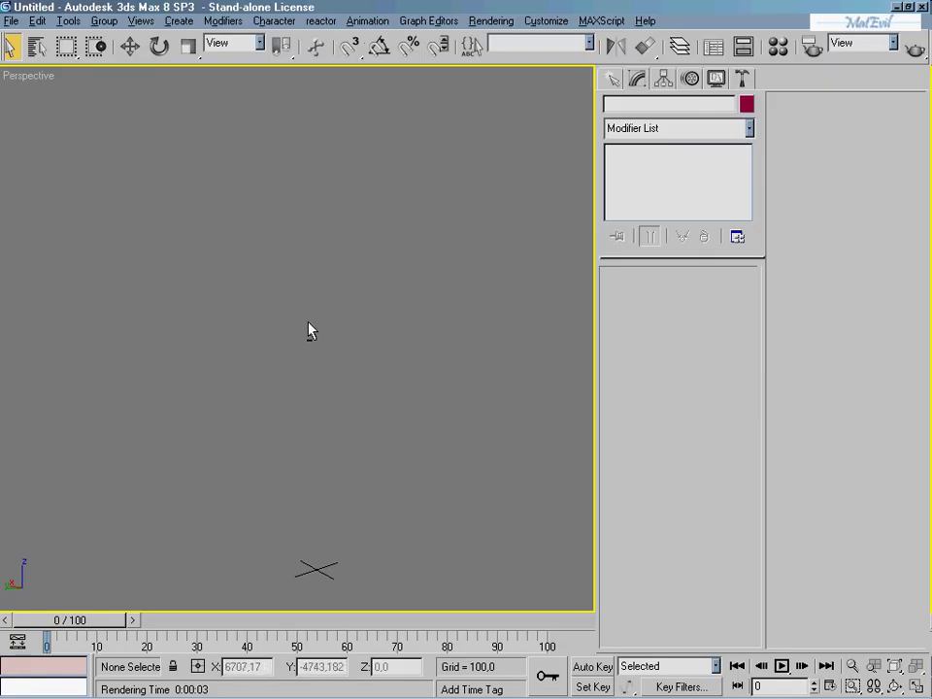
# - Reframe the Perspective grid and pick AEC Extended as the Create panel category
pyautogui.keyDown('alt'); pyautogui.moveTo(310, 329); pyautogui.dragTo(323, 374, button='middle'); pyautogui.keyUp('alt')
pyautogui.moveTo(415, 432); pyautogui.dragTo(348, 207, button='middle')
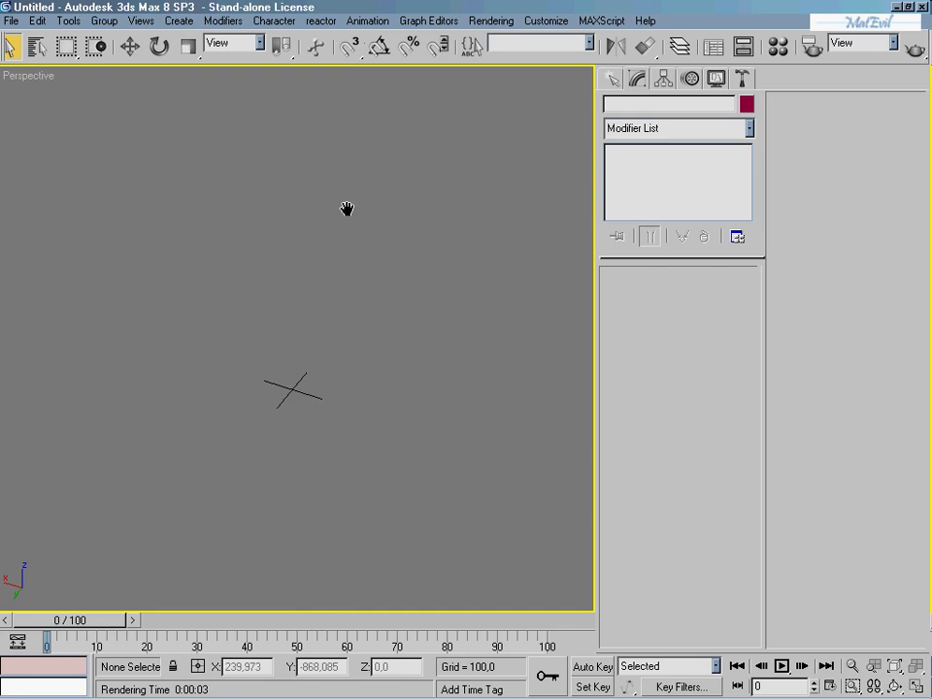
pyautogui.scroll(2, 333, 414)
pyautogui.scroll(2, 353, 416)
pyautogui.scroll(1, 379, 356)
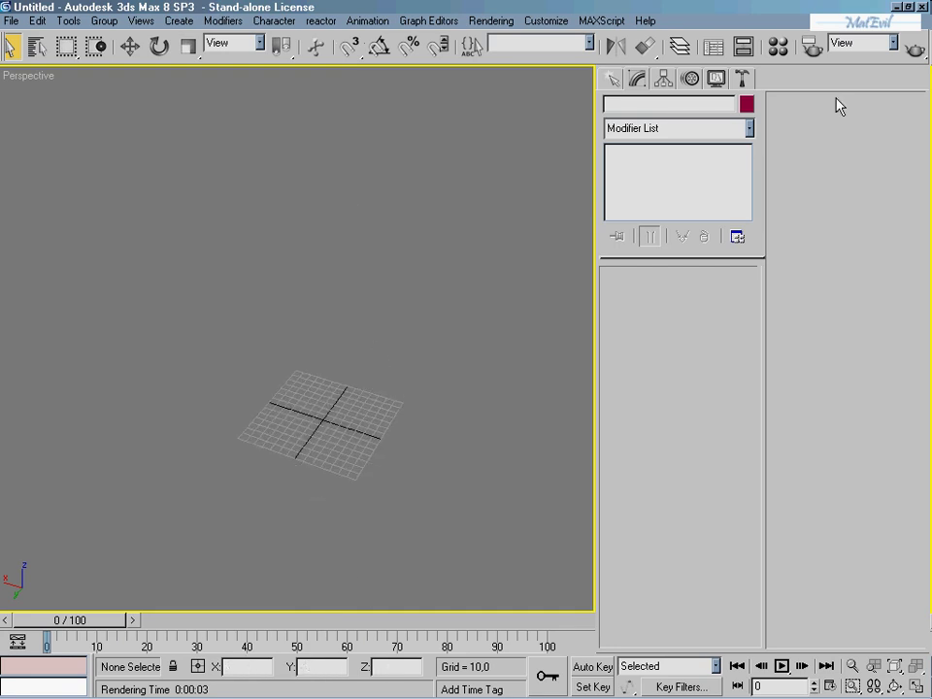
pyautogui.click(610, 80)
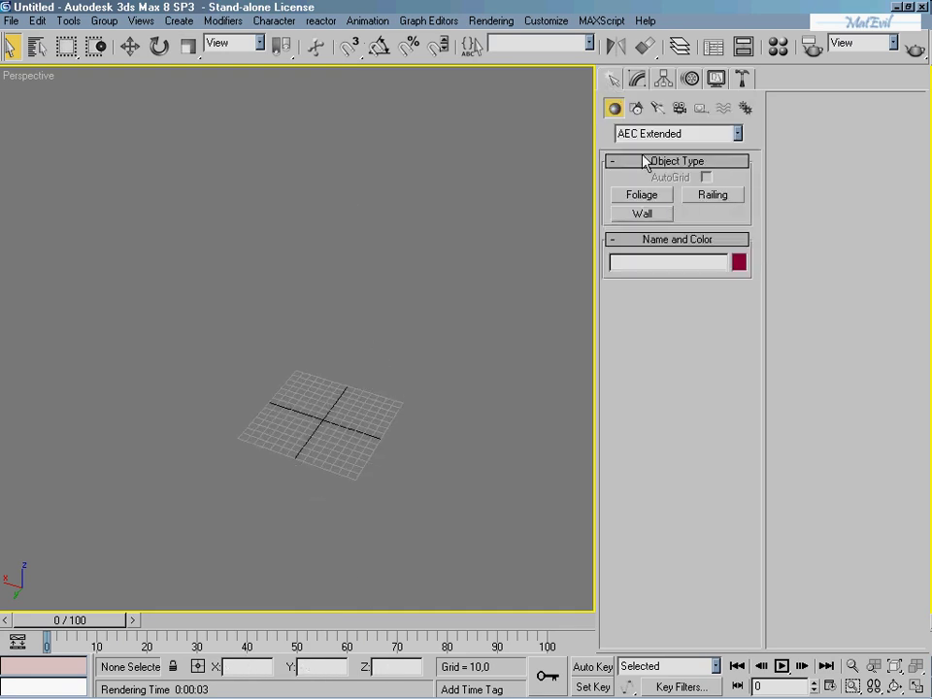
pyautogui.click(669, 133)
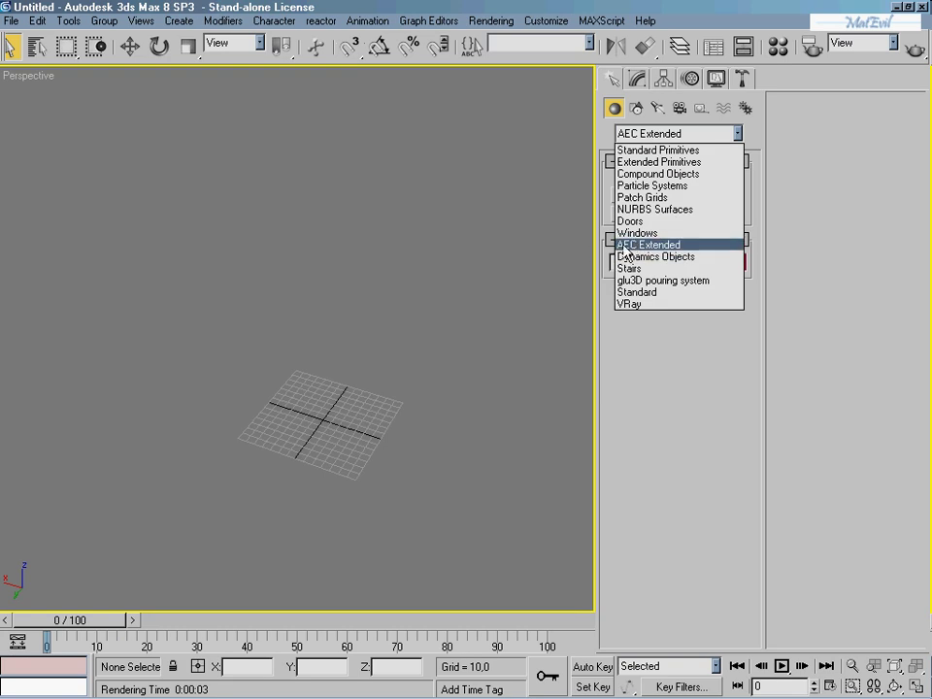
pyautogui.click(668, 245)
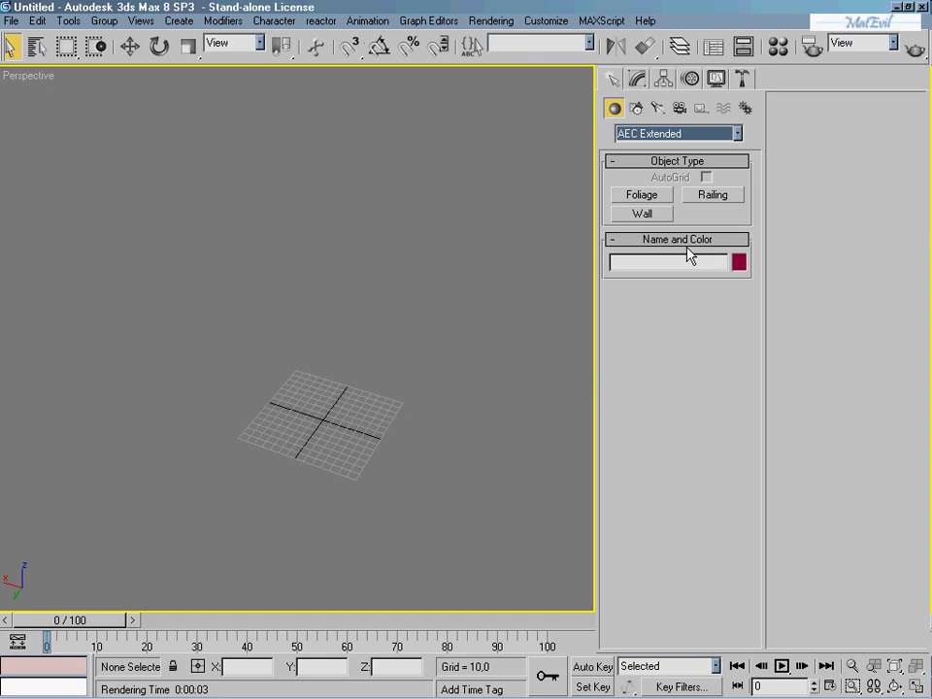
# - Create a Banyan tree at X/Y/Z 0,0,0 using Foliage Keyboard Entry
pyautogui.click(643, 195)
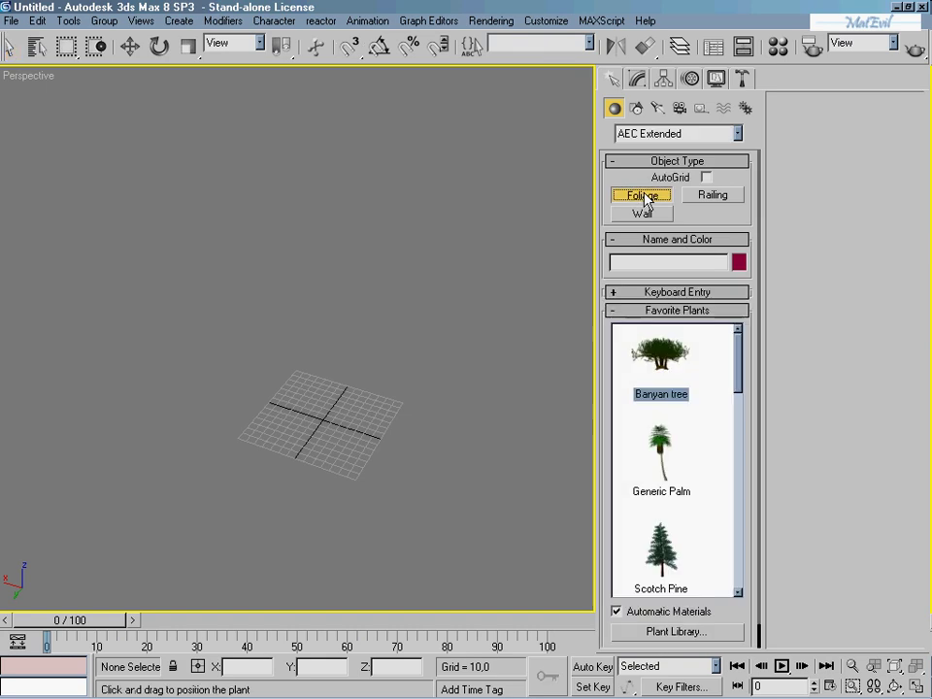
pyautogui.click(655, 292)
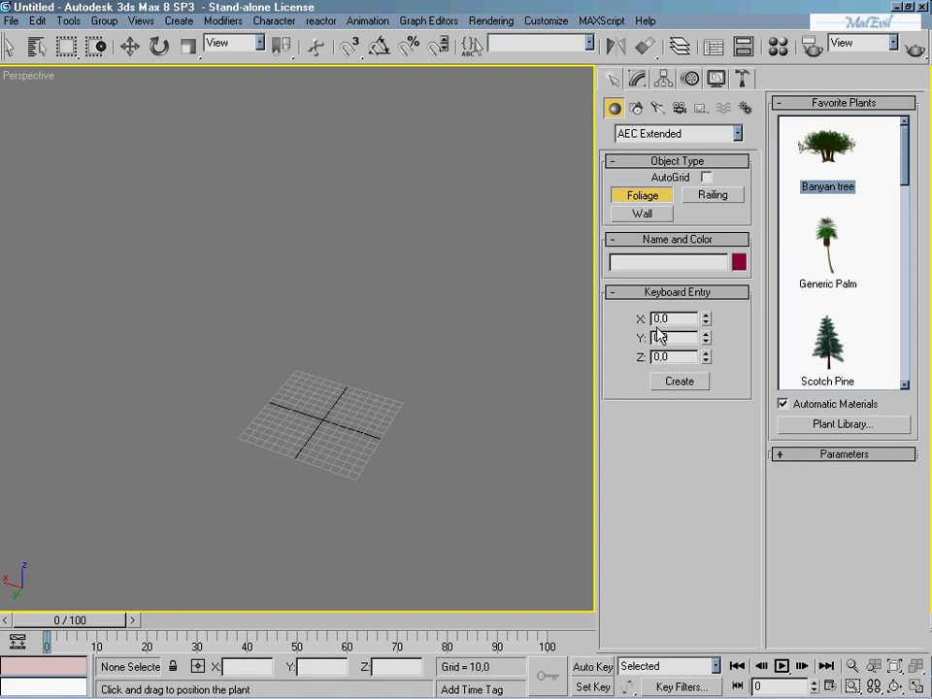
pyautogui.click(699, 385)
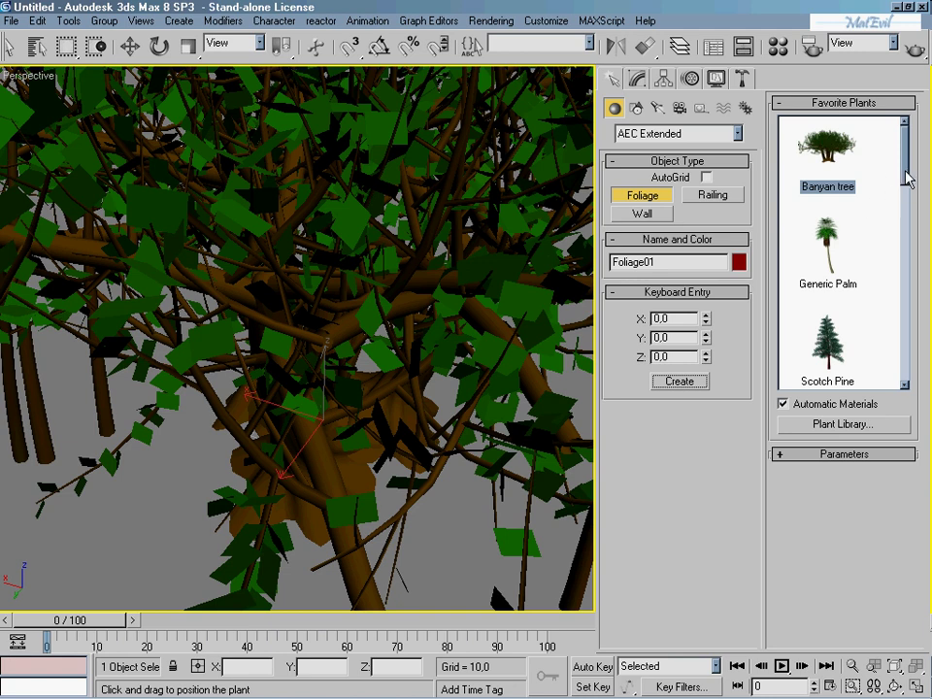
pyautogui.moveTo(908, 178)
pyautogui.mouseDown()
pyautogui.moveTo(915, 321)
pyautogui.moveTo(922, 208)
pyautogui.mouseUp()
# - Open and close the plant library, then show the tree's Parameters rollout
pyautogui.click(820, 428)
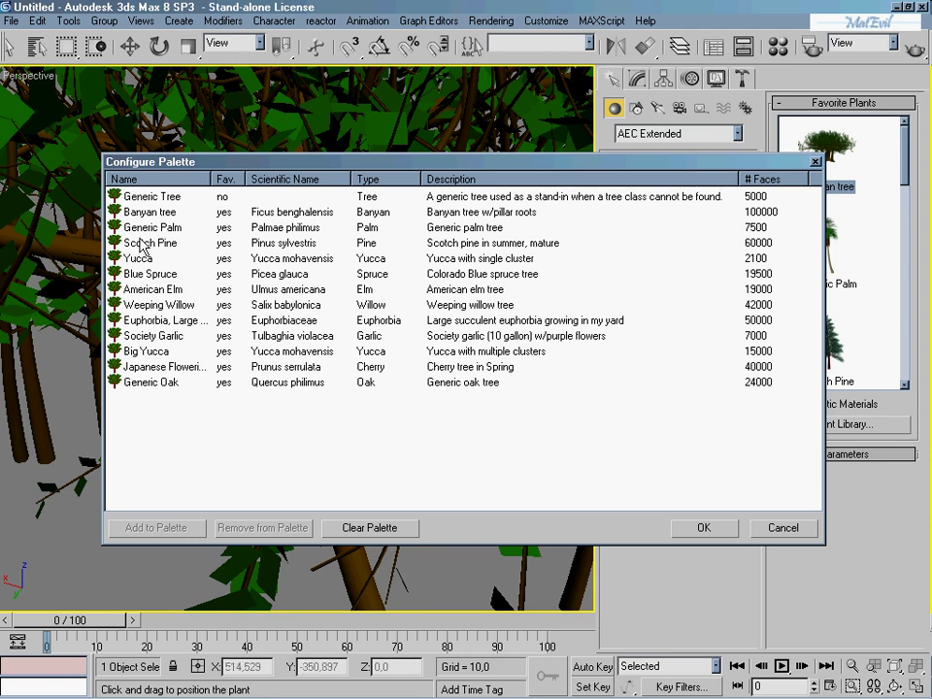
pyautogui.click(815, 164)
pyautogui.click(844, 454)
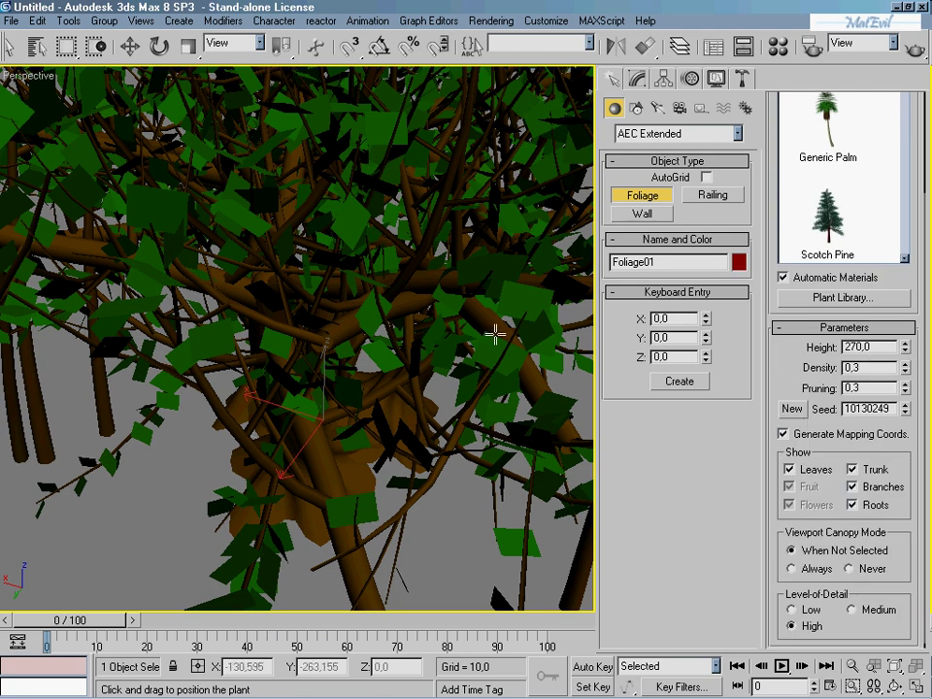
# - Set Foliage01 to Density 0,5, Pruning 0,4 and seed 10130268
pyautogui.moveTo(495, 330); pyautogui.dragTo(409, 367, button='middle')
pyautogui.scroll(-5, 409, 367)
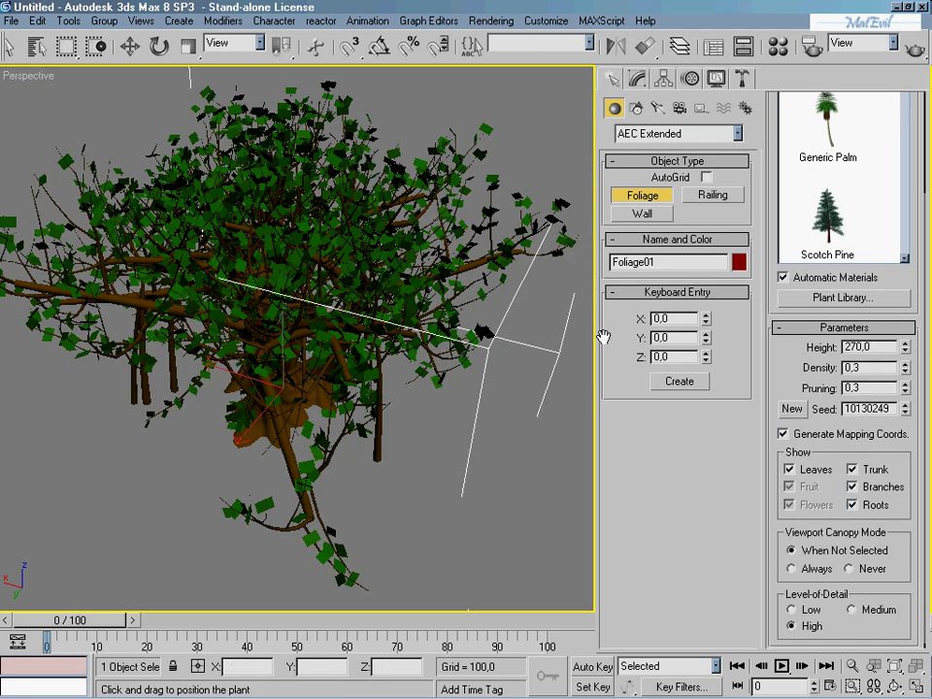
pyautogui.click(906, 366)
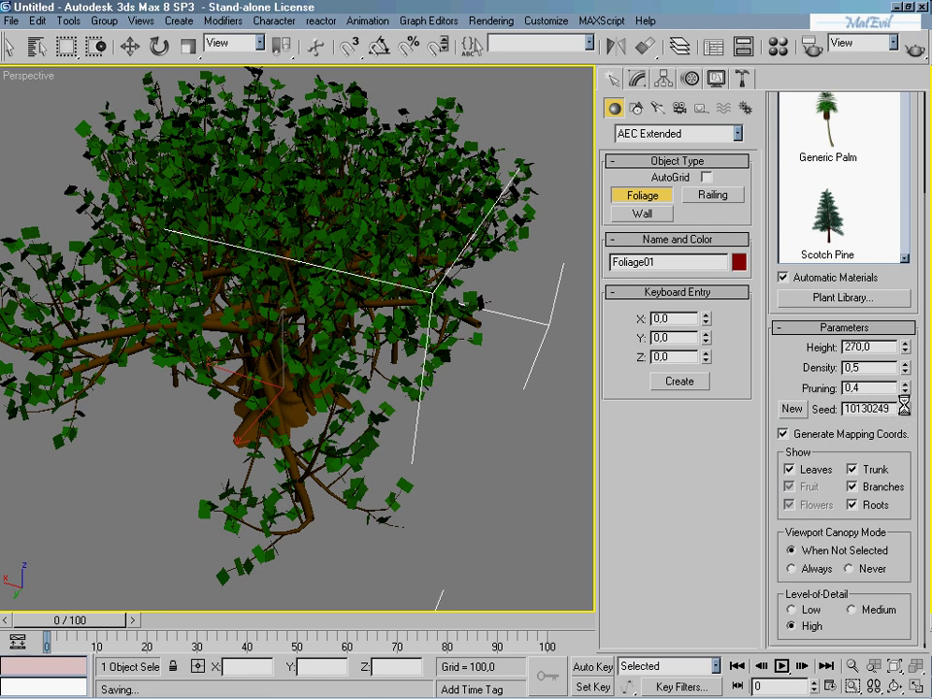
pyautogui.click(904, 405)
pyautogui.moveTo(902, 400); pyautogui.dragTo(888, 392)
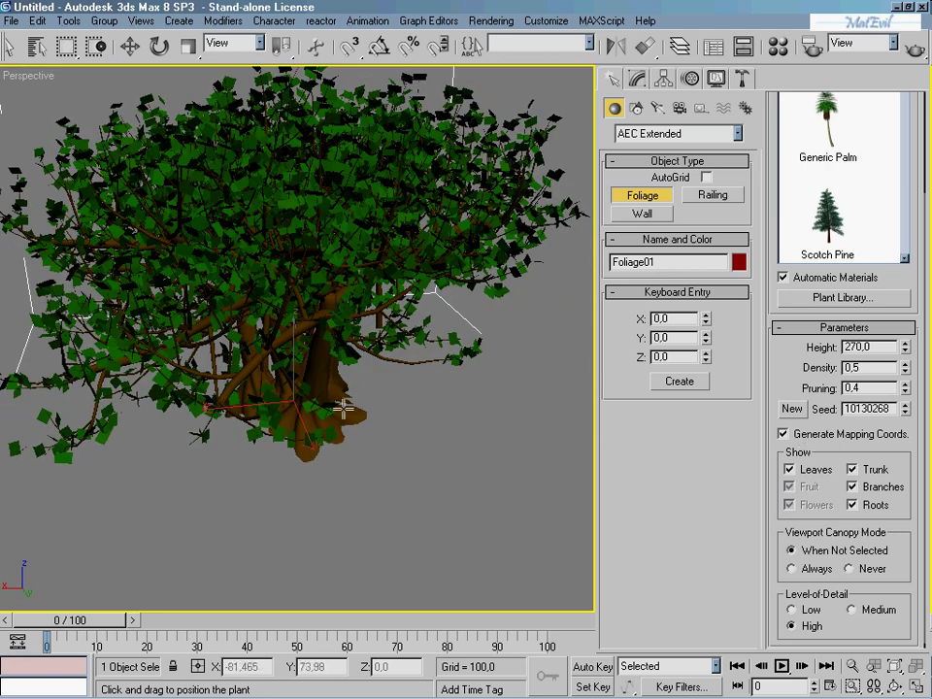
# - Set the viewport level of detail to High and view the tree from above
pyautogui.moveTo(476, 396)
pyautogui.keyDown('alt'); pyautogui.mouseDown(button='middle')
pyautogui.moveTo(427, 350)
pyautogui.moveTo(387, 408)
pyautogui.moveTo(408, 382)
pyautogui.moveTo(413, 460)
pyautogui.mouseUp(button='middle'); pyautogui.keyUp('alt')
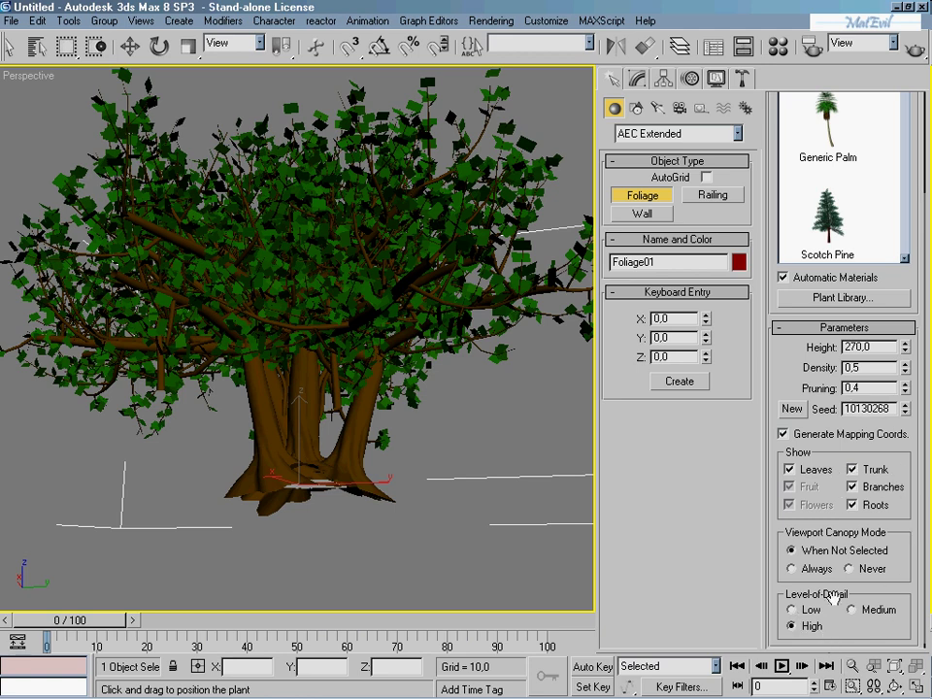
pyautogui.click(851, 609)
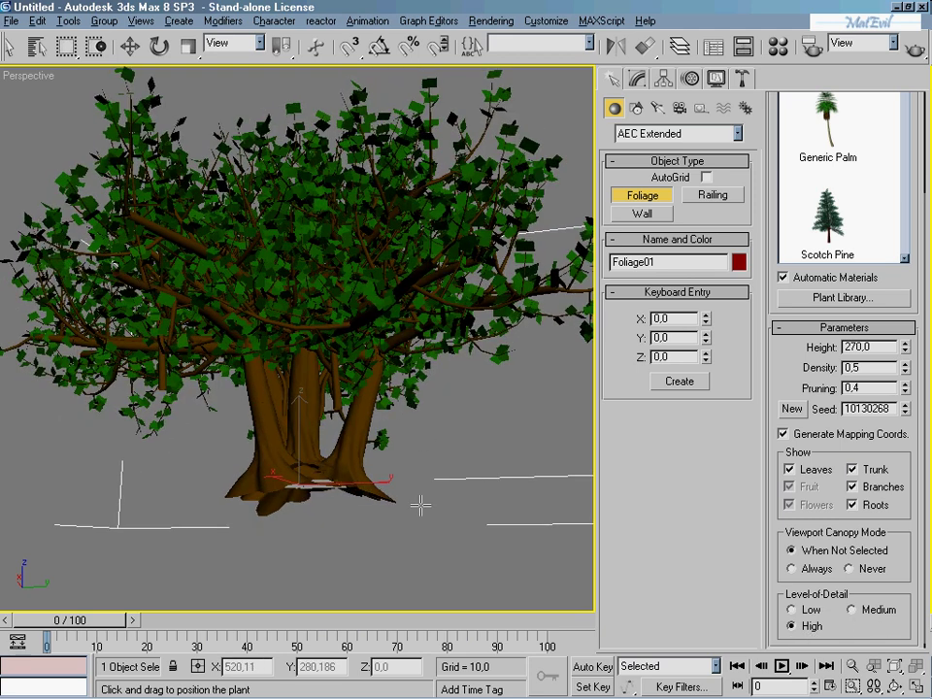
pyautogui.moveTo(419, 504)
pyautogui.keyDown('alt'); pyautogui.mouseDown(button='middle')
pyautogui.moveTo(428, 478)
pyautogui.moveTo(915, 97)
pyautogui.moveTo(916, 57)
pyautogui.mouseUp(button='middle'); pyautogui.keyUp('alt')
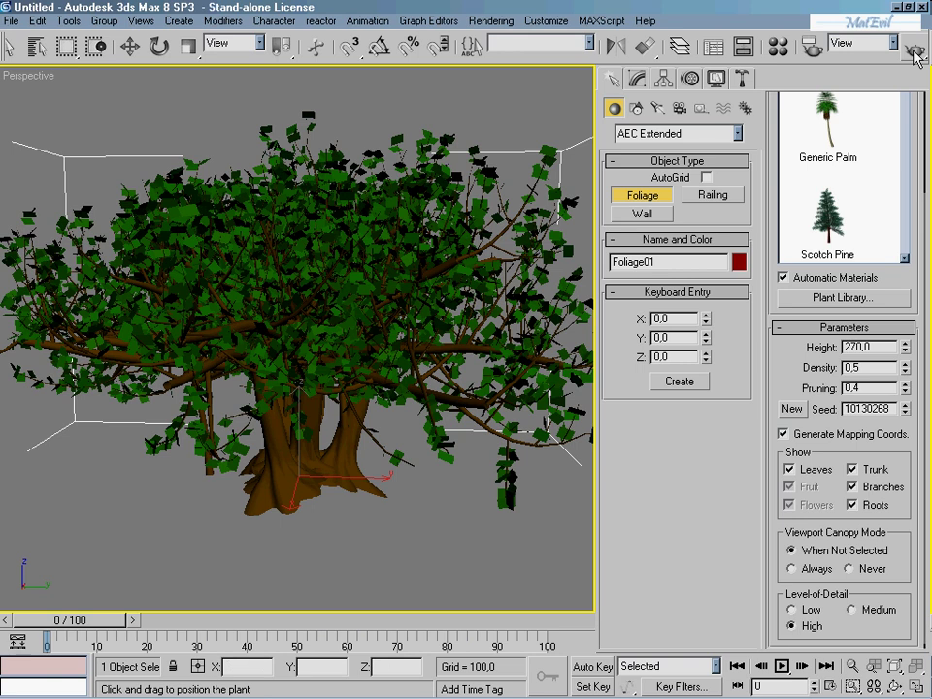
# - Render the Perspective view and save it as JPEG 'albero' at quality 100
pyautogui.click(914, 54)
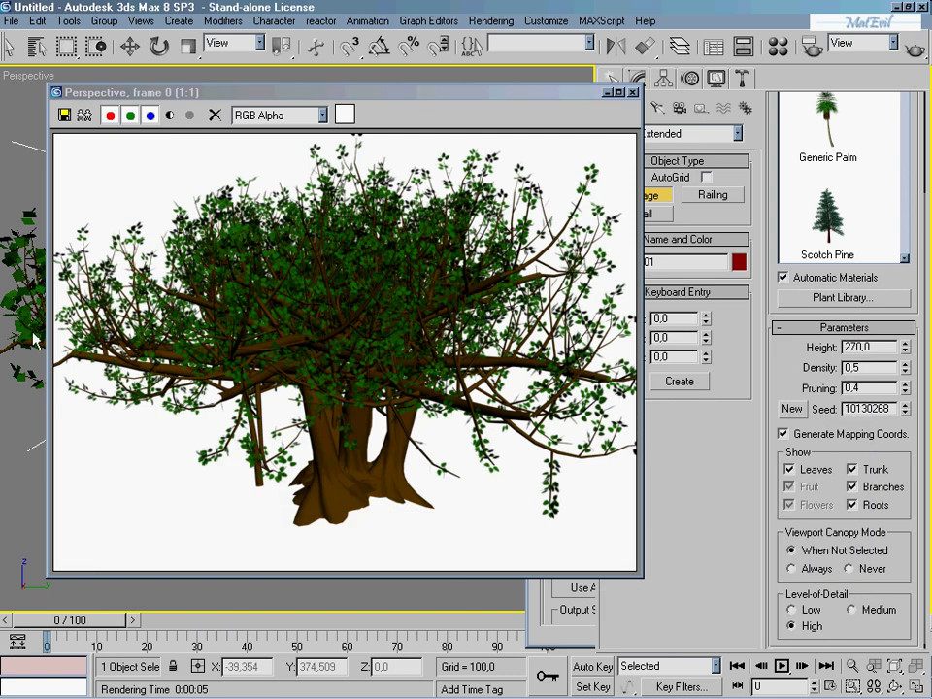
pyautogui.click(64, 115)
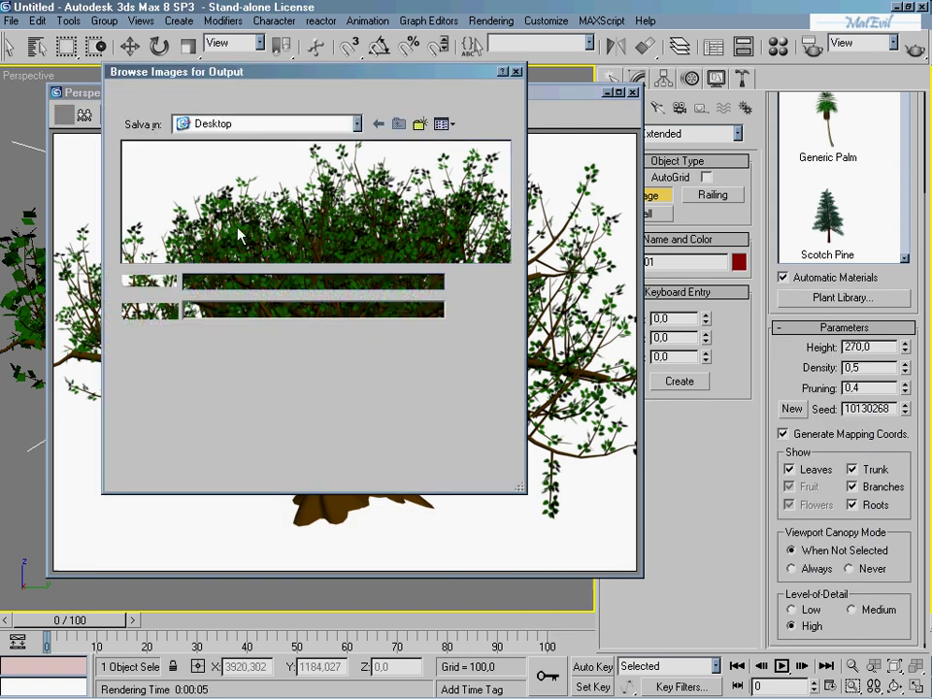
pyautogui.click(257, 309)
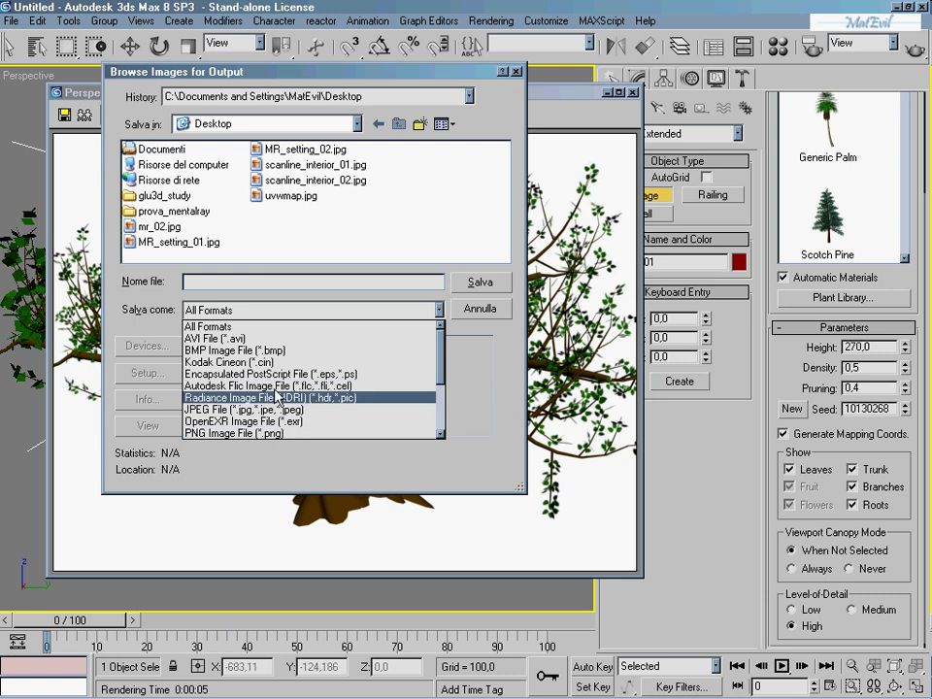
pyautogui.click(271, 409)
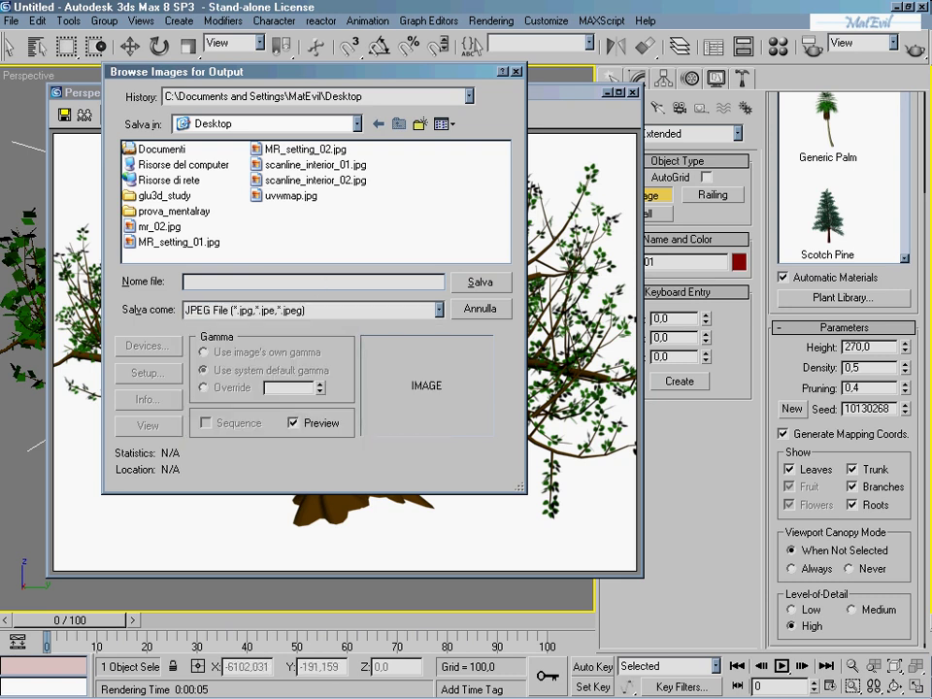
pyautogui.click(313, 282)
pyautogui.write('albero')
pyautogui.press('Return')
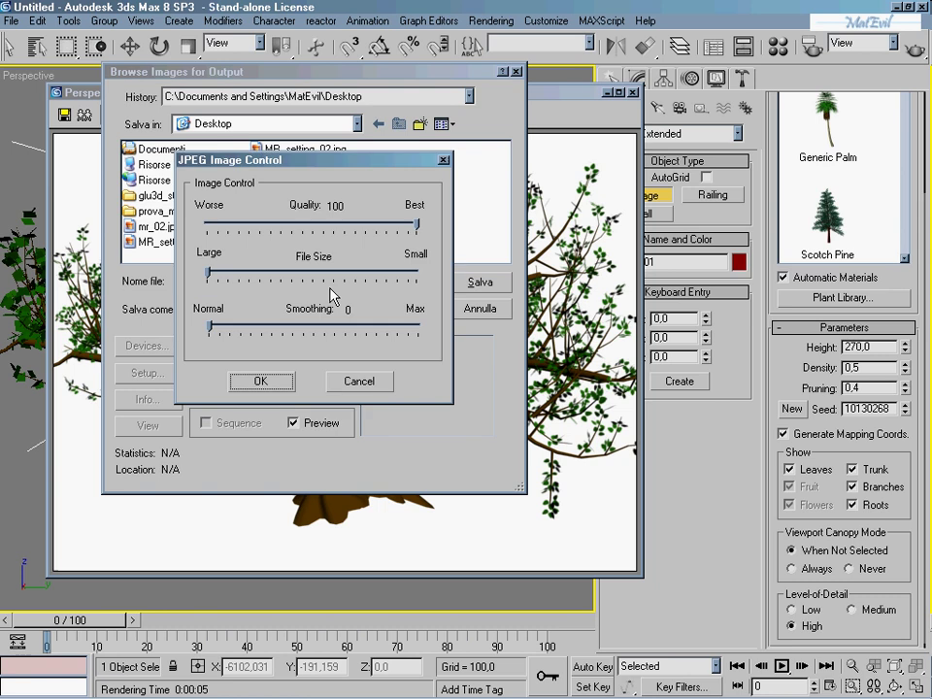
pyautogui.click(260, 381)
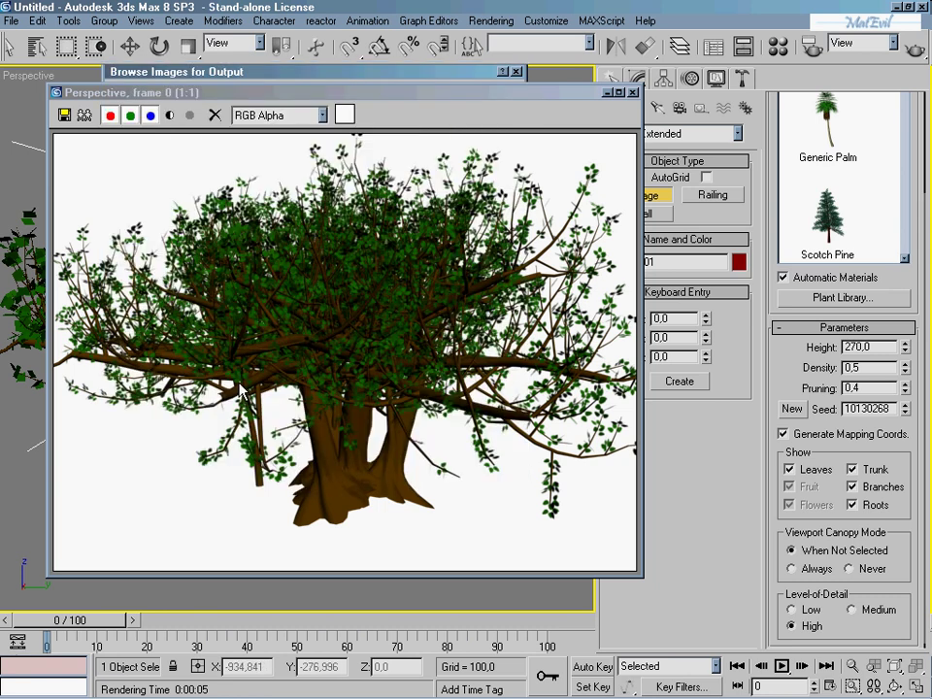
# - Close the rendered frame window and delete the Banyan tree Foliage01
pyautogui.click(632, 94)
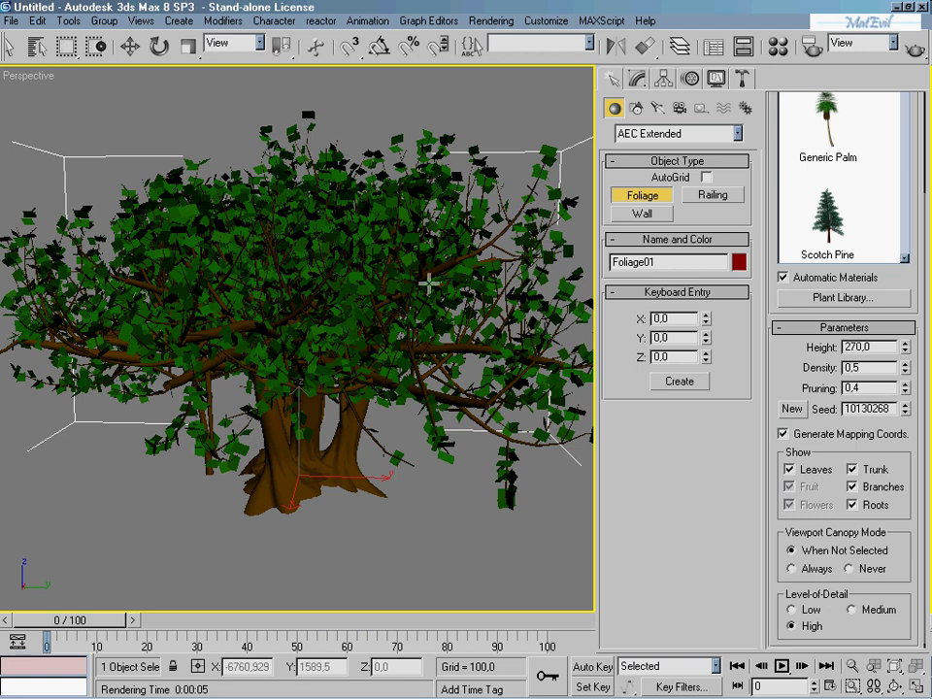
pyautogui.moveTo(797, 366); pyautogui.dragTo(797, 362)
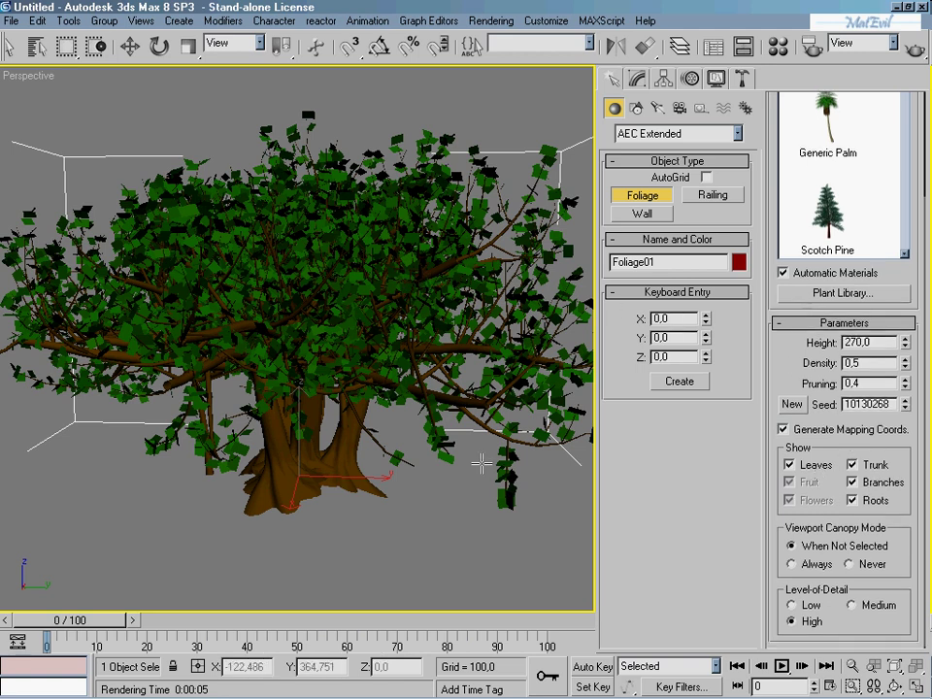
pyautogui.moveTo(446, 358)
pyautogui.mouseDown(button='middle')
pyautogui.moveTo(447, 372)
pyautogui.moveTo(478, 170)
pyautogui.moveTo(476, 252)
pyautogui.mouseUp(button='middle')
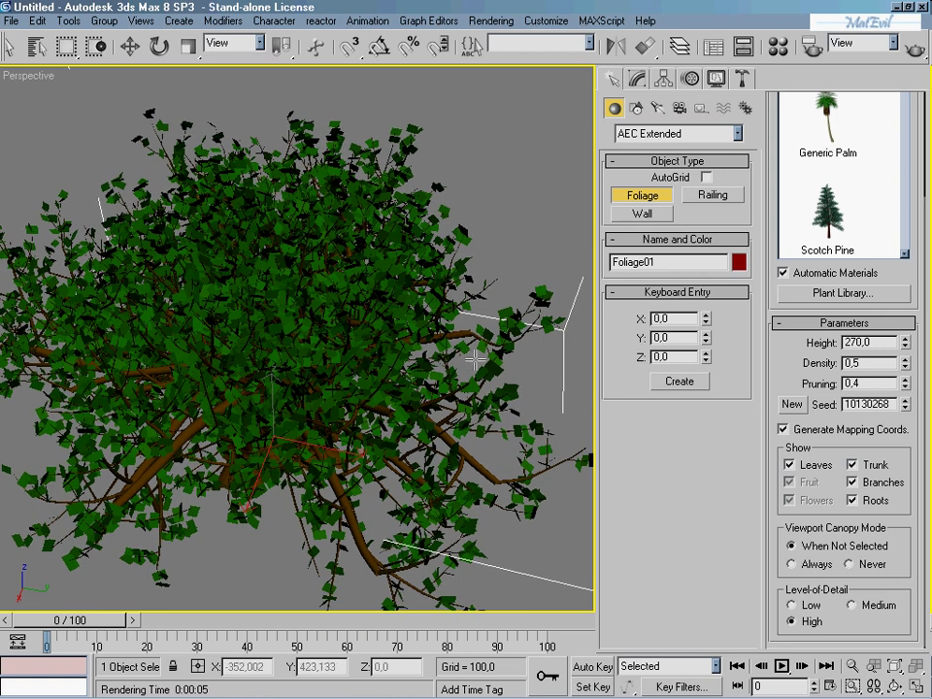
pyautogui.press('Delete')
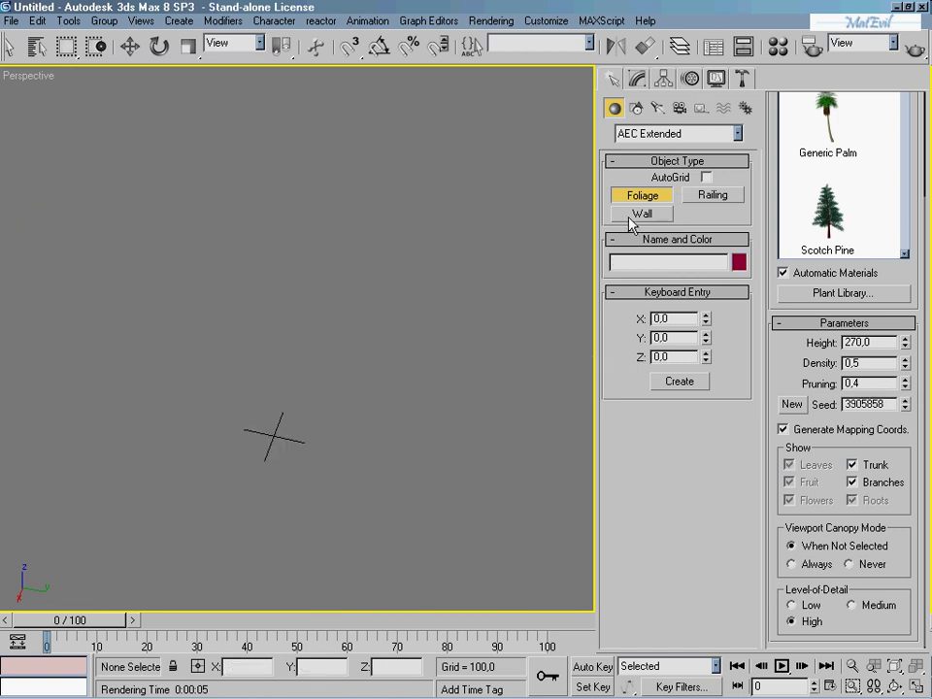
# - Draw a four-point open Line01 spline across the view to outline the walls
pyautogui.click(636, 108)
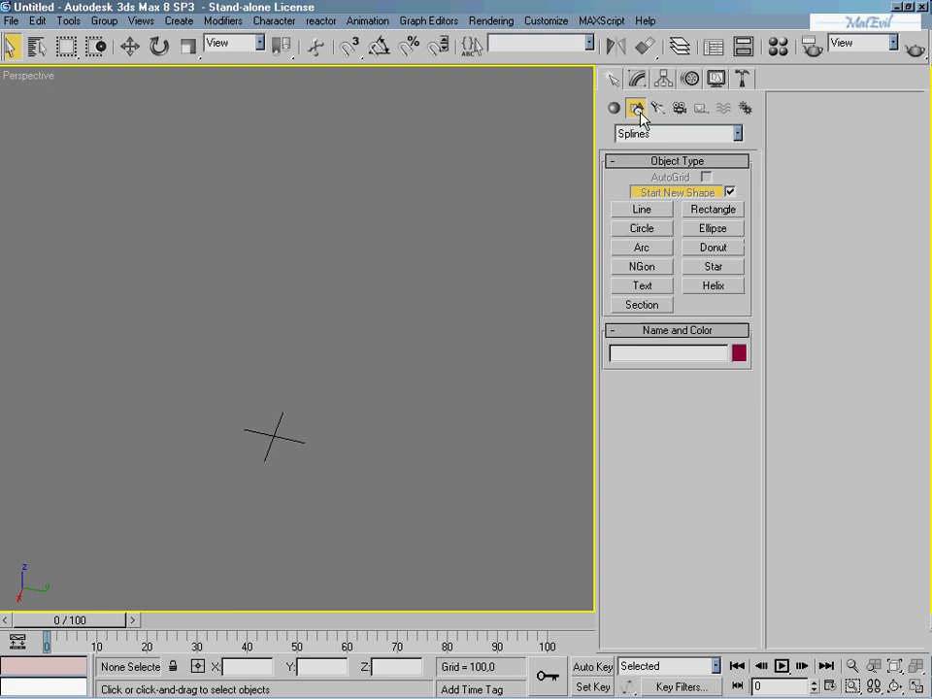
pyautogui.click(654, 211)
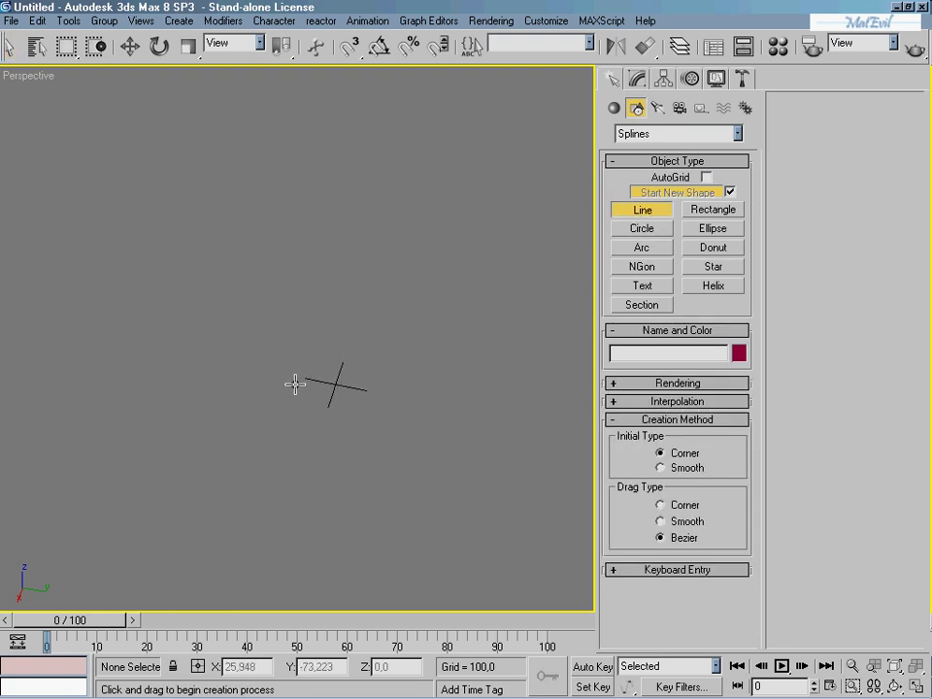
pyautogui.scroll(3, 433, 405)
pyautogui.moveTo(433, 405); pyautogui.dragTo(239, 350, button='middle')
pyautogui.click(113, 318)
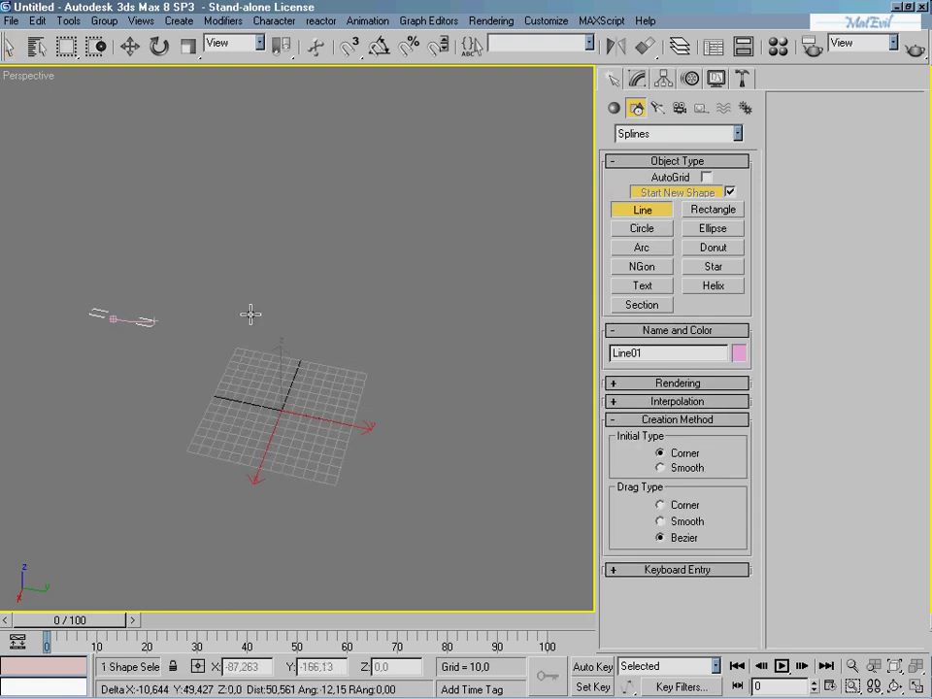
pyautogui.click(474, 328)
pyautogui.click(561, 497)
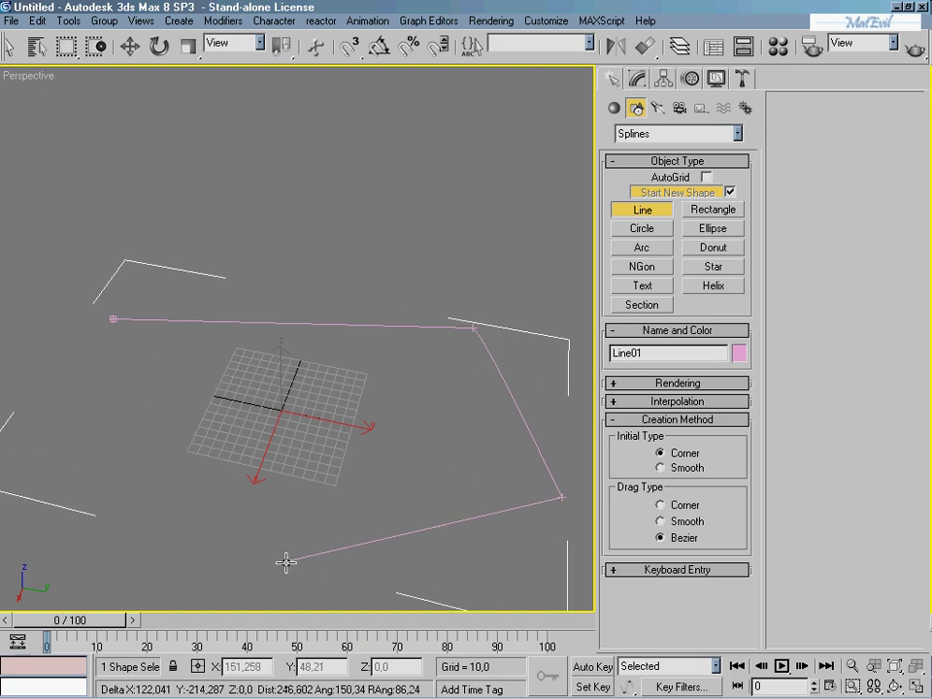
pyautogui.click(289, 563)
pyautogui.rightClick(298, 570)
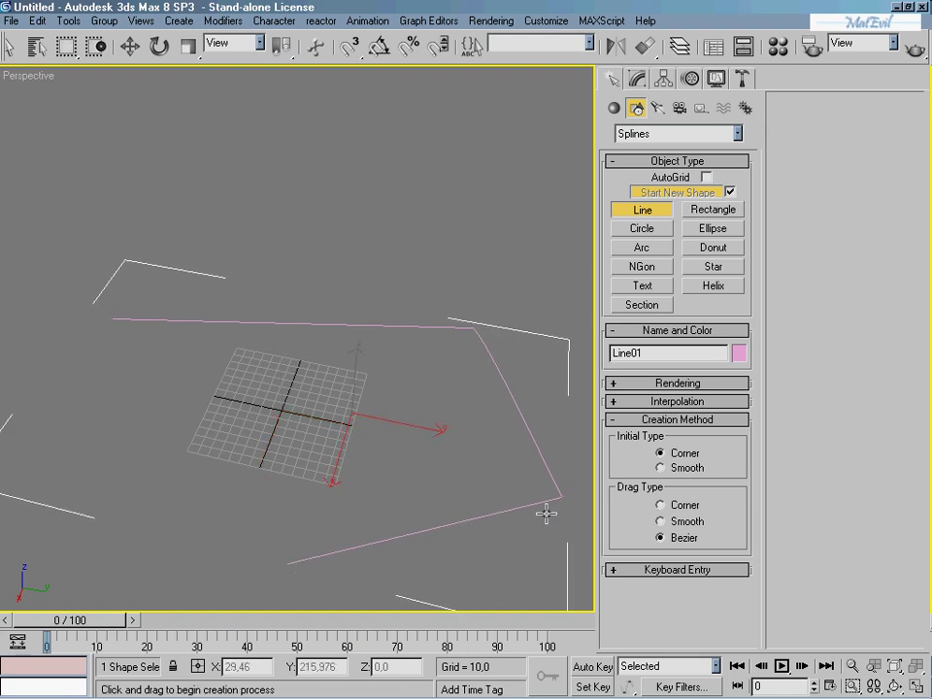
pyautogui.click(613, 108)
# - Build Wall01 along the pink spline using Pick Spline
pyautogui.click(646, 214)
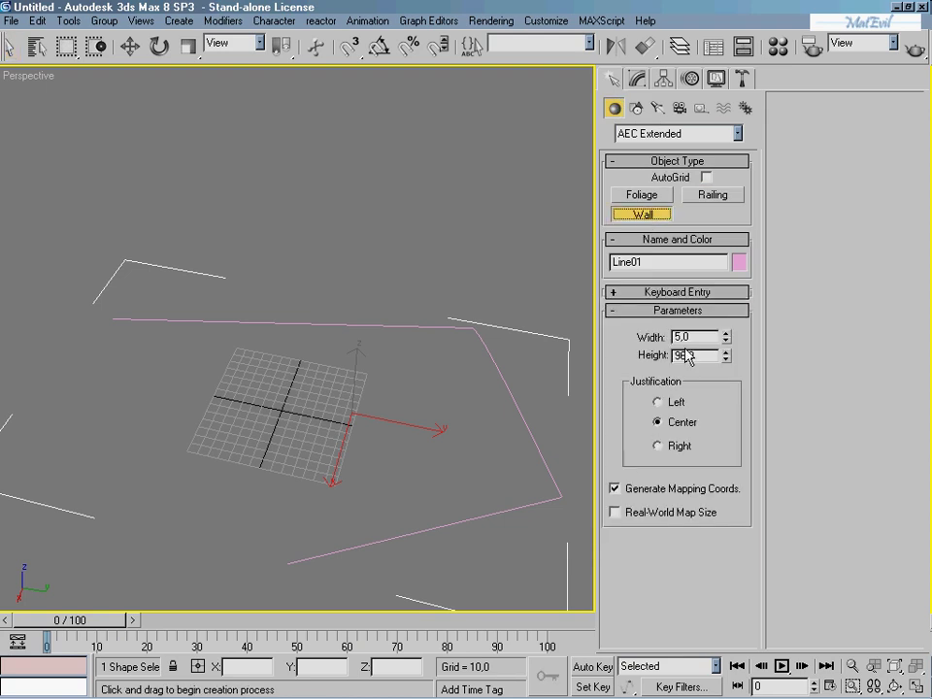
pyautogui.click(621, 292)
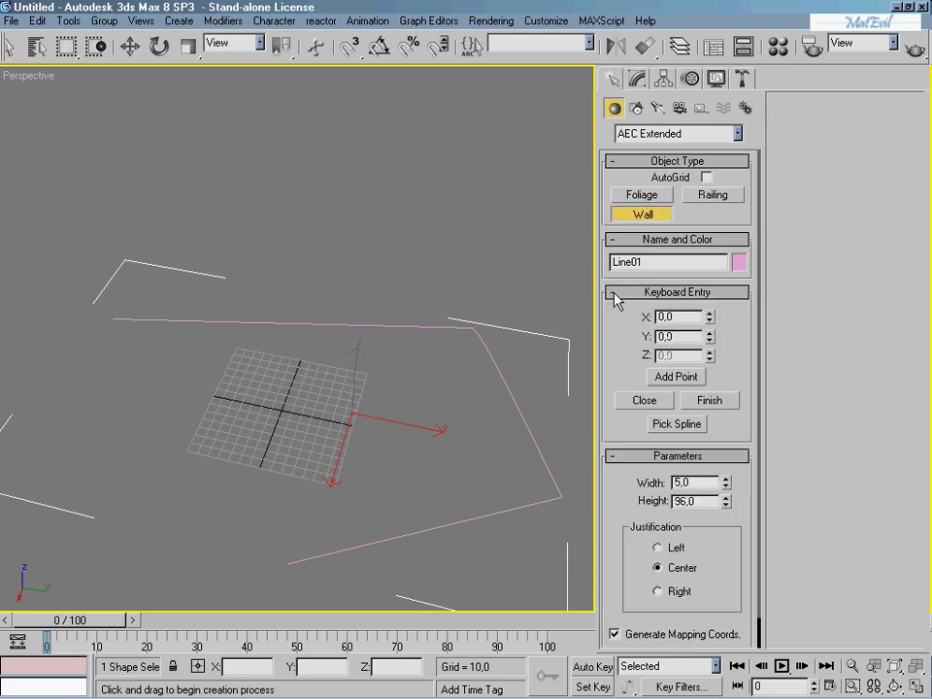
pyautogui.click(678, 424)
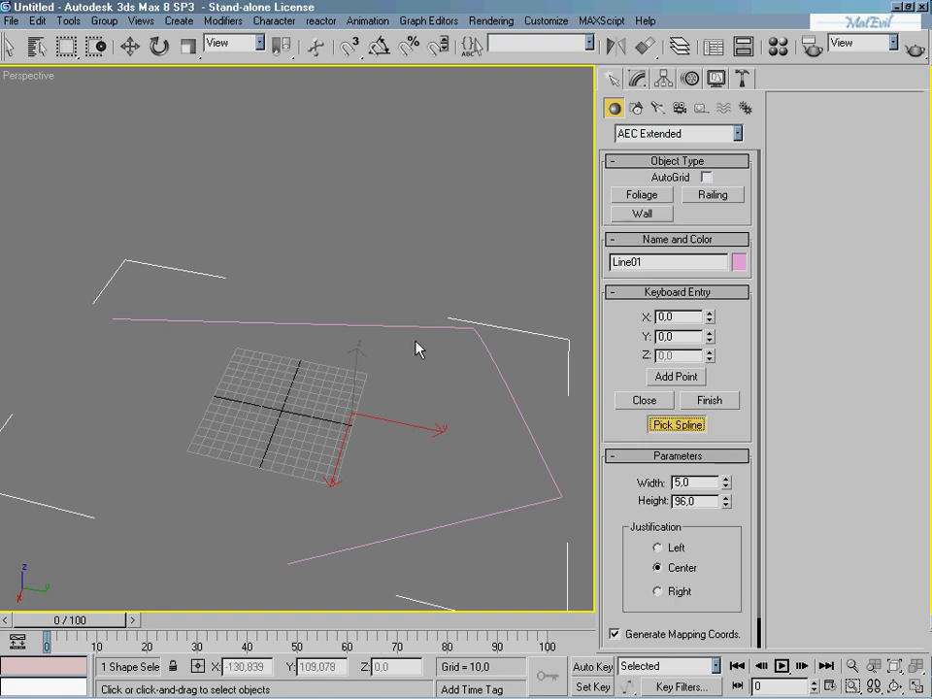
pyautogui.click(419, 330)
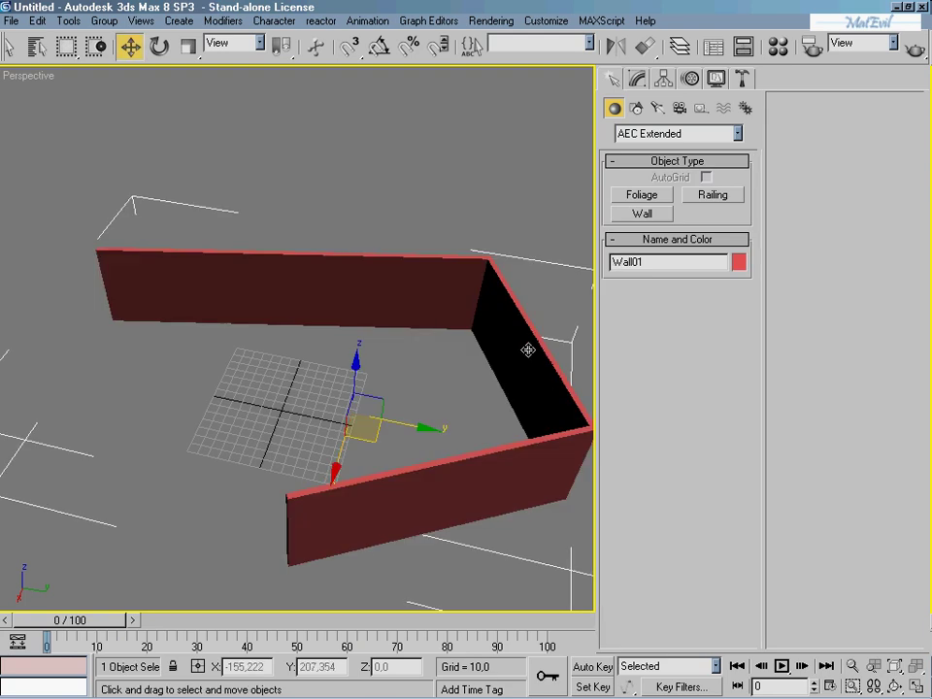
# - Inspect the walls in wireframe from several angles, then delete them
pyautogui.scroll(-2, 353, 346)
pyautogui.scroll(3, 372, 335)
pyautogui.scroll(-3, 391, 339)
pyautogui.scroll(-1, 389, 318)
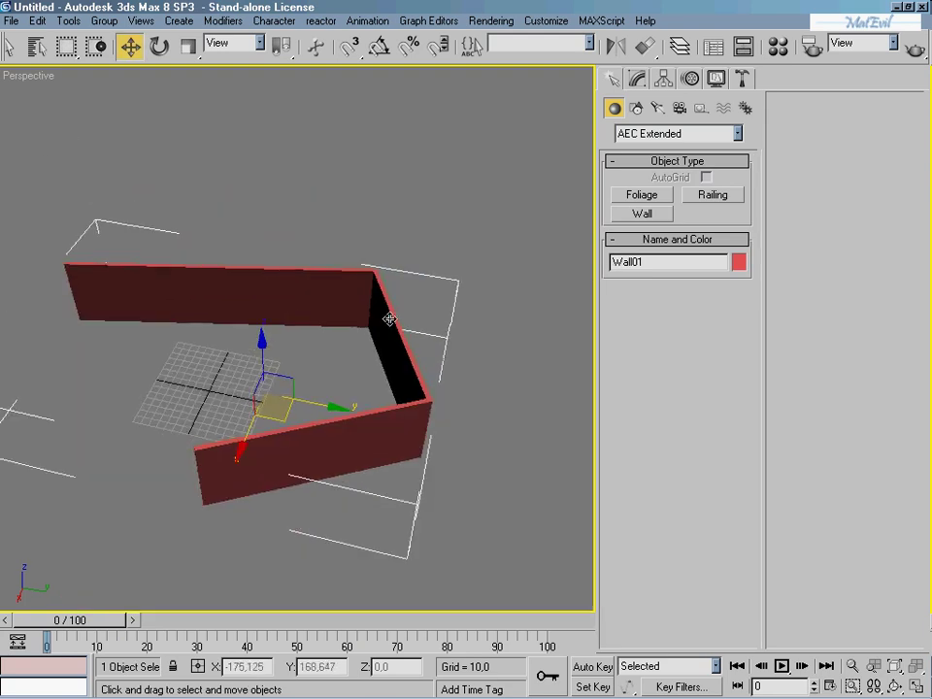
pyautogui.scroll(2, 389, 318)
pyautogui.moveTo(390, 353)
pyautogui.keyDown('alt'); pyautogui.mouseDown(button='middle')
pyautogui.moveTo(419, 326)
pyautogui.moveTo(242, 275)
pyautogui.moveTo(387, 284)
pyautogui.moveTo(312, 271)
pyautogui.moveTo(348, 288)
pyautogui.moveTo(328, 289)
pyautogui.moveTo(377, 358)
pyautogui.moveTo(393, 300)
pyautogui.mouseUp(button='middle'); pyautogui.keyUp('alt')
pyautogui.press('F3')
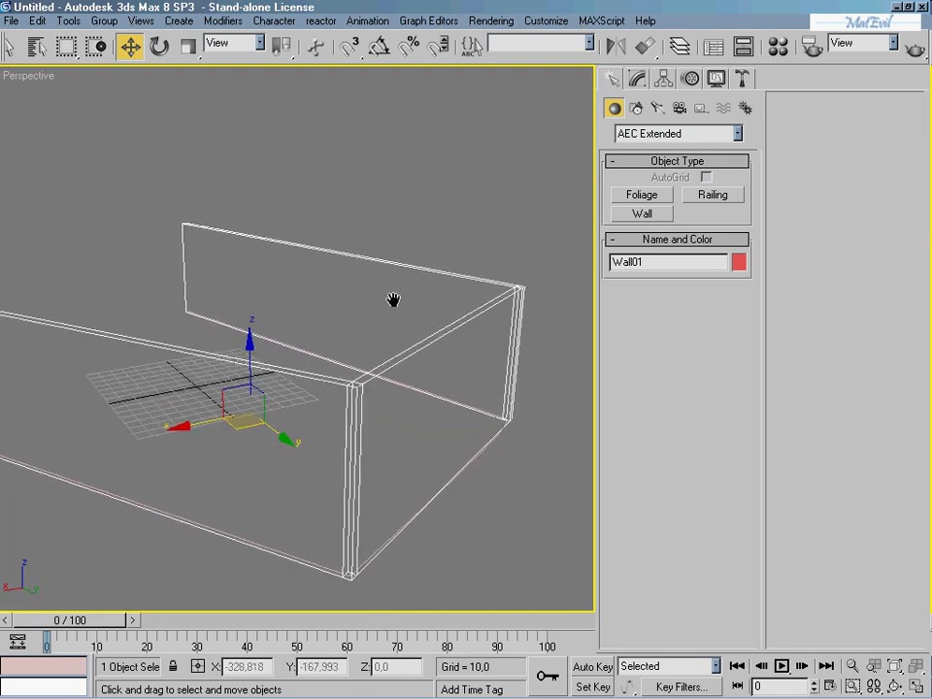
pyautogui.moveTo(311, 444)
pyautogui.keyDown('alt'); pyautogui.mouseDown(button='middle')
pyautogui.moveTo(378, 470)
pyautogui.moveTo(475, 466)
pyautogui.moveTo(333, 439)
pyautogui.moveTo(291, 442)
pyautogui.moveTo(426, 447)
pyautogui.moveTo(349, 372)
pyautogui.moveTo(223, 408)
pyautogui.mouseUp(button='middle'); pyautogui.keyUp('alt')
pyautogui.hotkey('shift', 'z')
pyautogui.hotkey('shift', 'z')
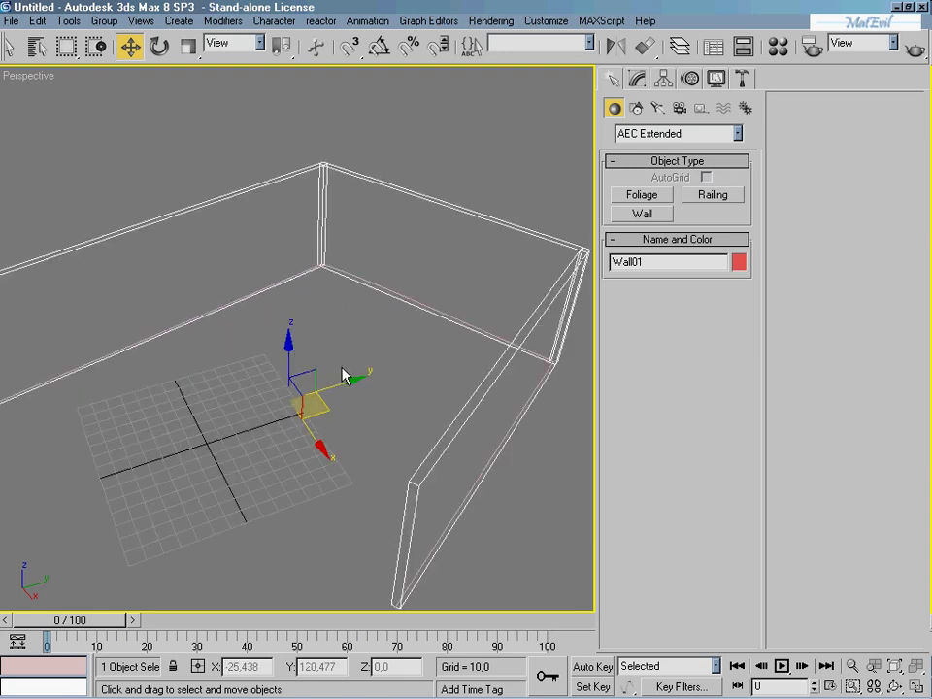
pyautogui.hotkey('shift', 'y')
pyautogui.hotkey('shift', 'y')
pyautogui.keyDown('alt'); pyautogui.moveTo(357, 349); pyautogui.dragTo(208, 379, button='middle'); pyautogui.keyUp('alt')
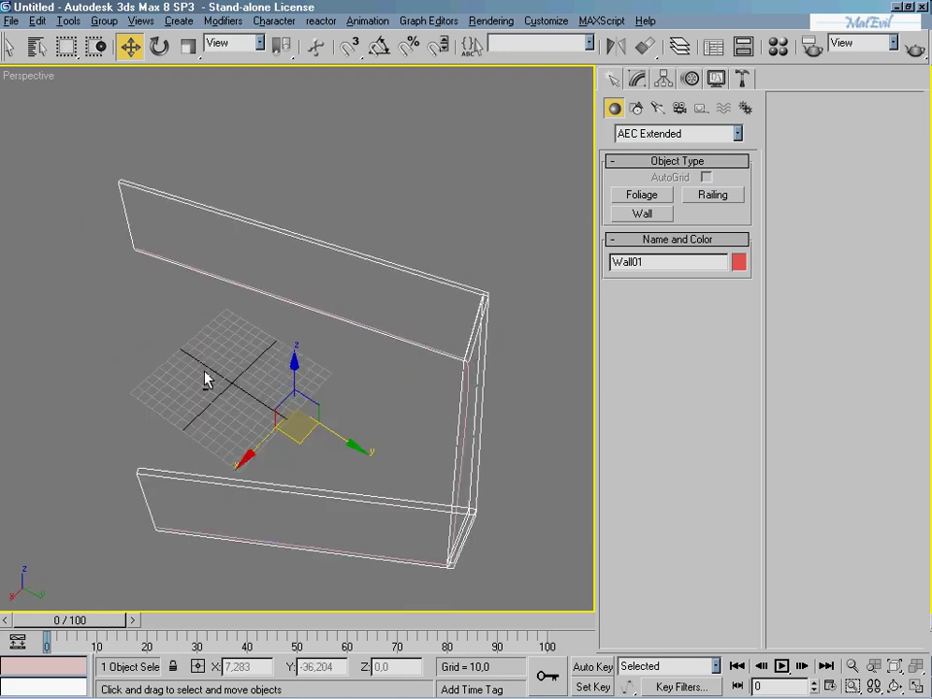
pyautogui.moveTo(377, 381)
pyautogui.keyDown('alt'); pyautogui.mouseDown(button='middle')
pyautogui.moveTo(311, 367)
pyautogui.moveTo(318, 343)
pyautogui.moveTo(350, 321)
pyautogui.mouseUp(button='middle'); pyautogui.keyUp('alt')
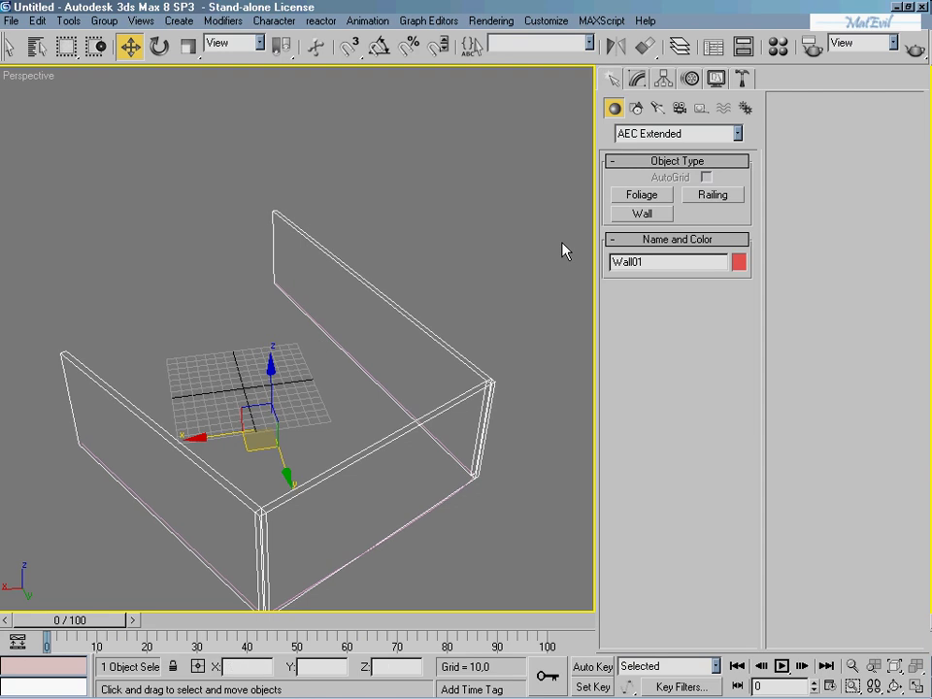
pyautogui.press('Delete')
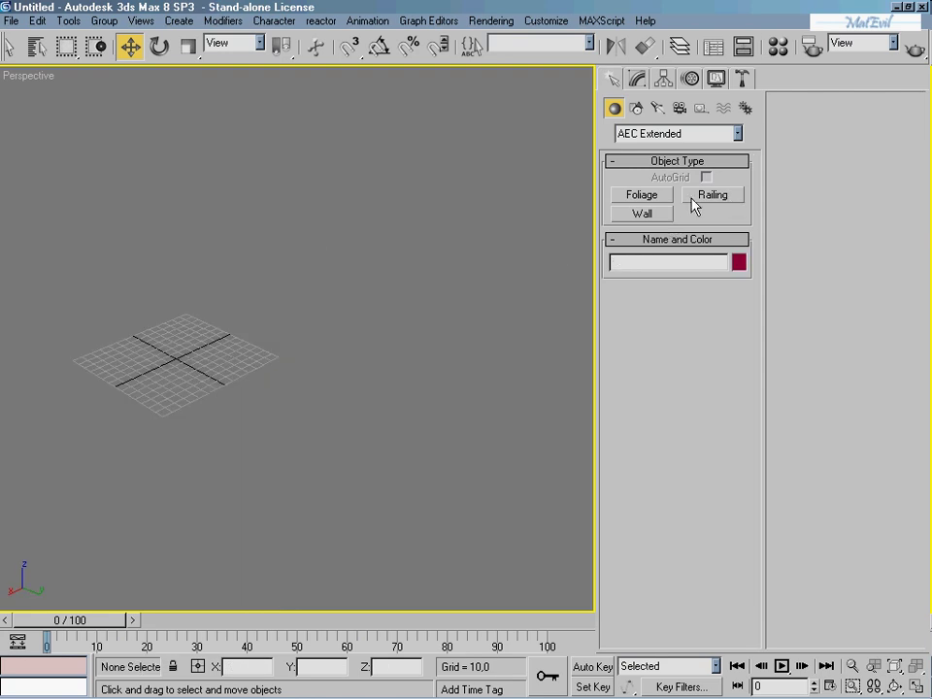
# - Draw a bent three-point line, Line01, across the scene
pyautogui.click(636, 107)
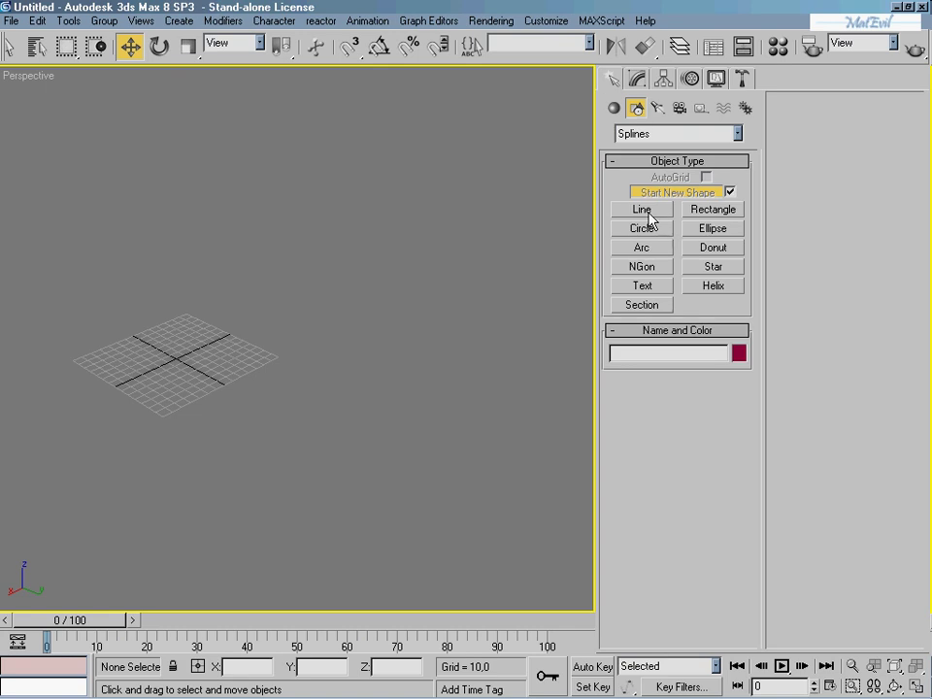
pyautogui.click(642, 210)
pyautogui.click(49, 396)
pyautogui.click(304, 346)
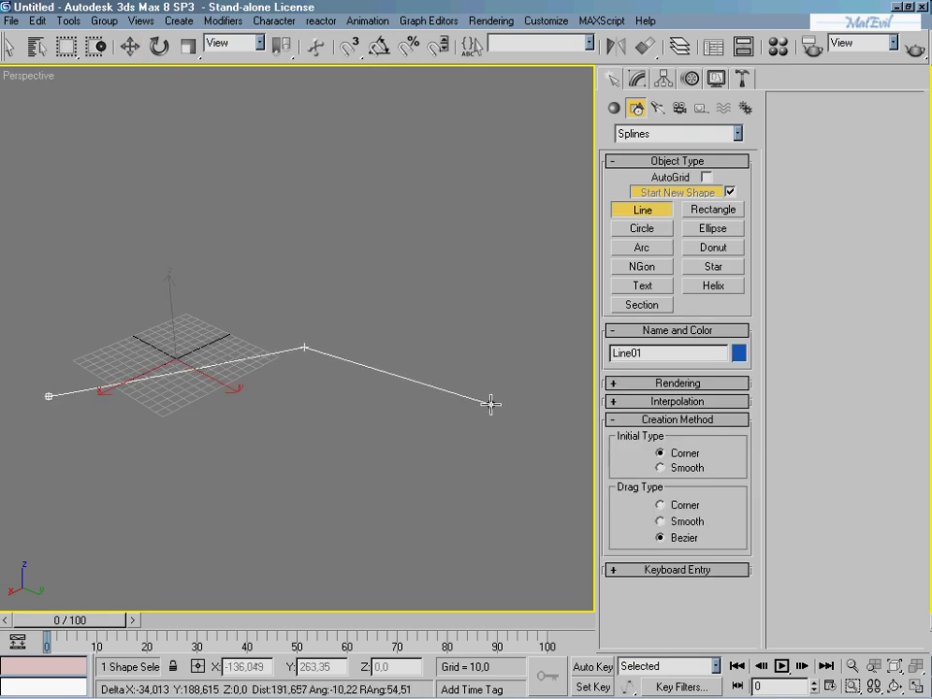
pyautogui.click(495, 406)
pyautogui.rightClick(499, 459)
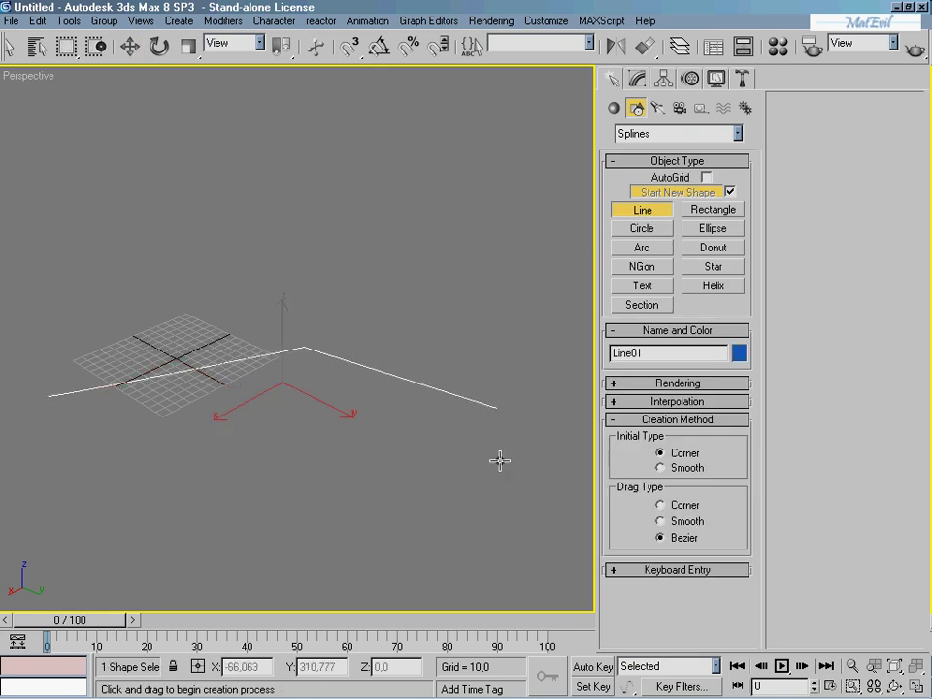
# - Start an AEC Extended Railing set to Pick Railing Path
pyautogui.click(616, 109)
pyautogui.click(713, 197)
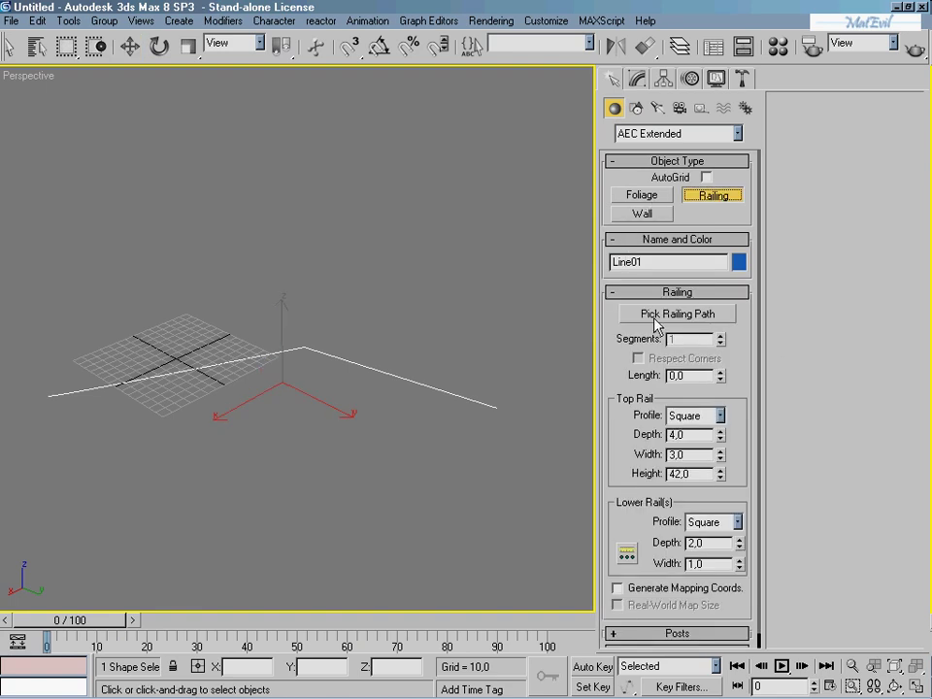
pyautogui.click(683, 317)
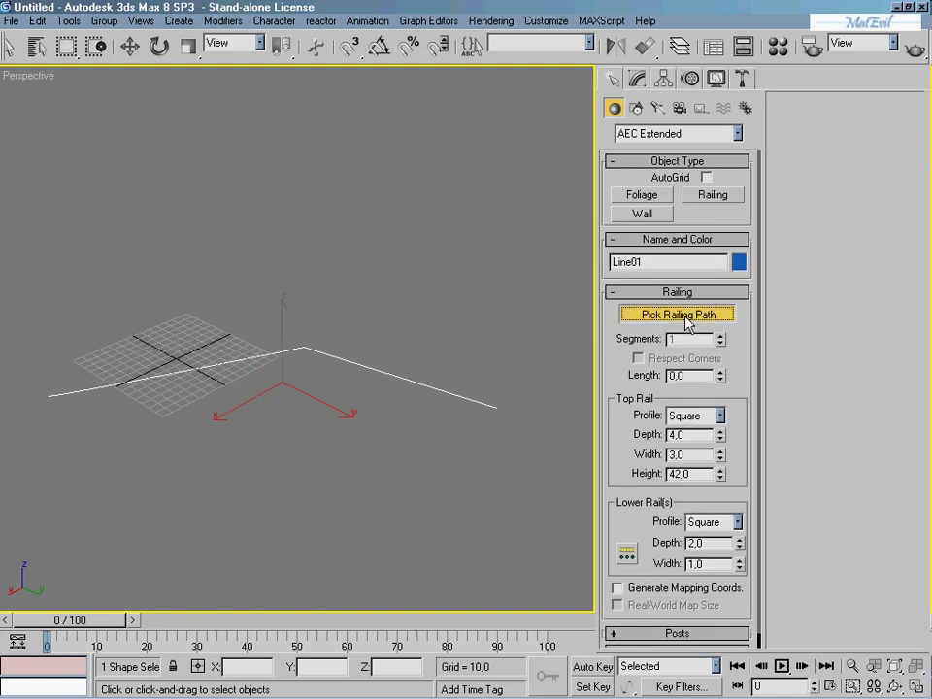
# - Create Railing01 along Line01 and give it a Round top rail profile
pyautogui.click(399, 376)
pyautogui.moveTo(400, 411); pyautogui.dragTo(472, 394, button='middle')
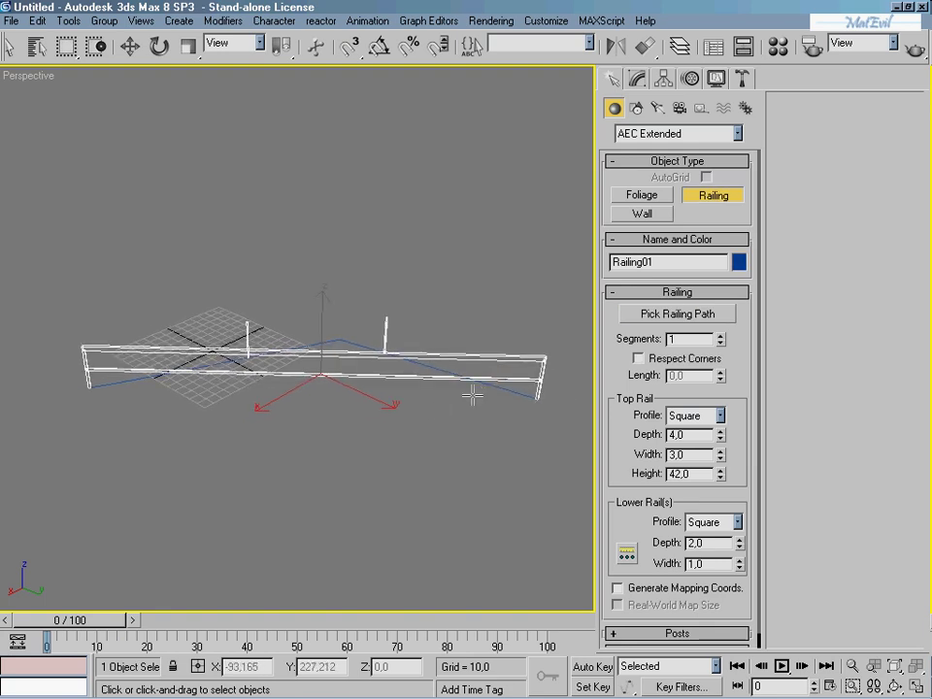
pyautogui.click(720, 417)
pyautogui.click(715, 442)
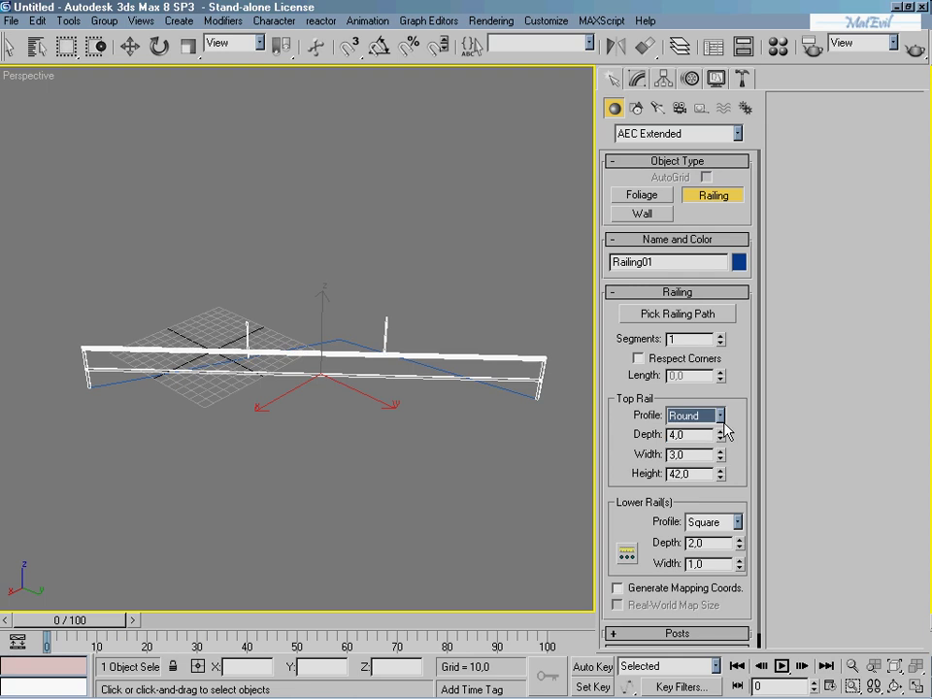
pyautogui.click(720, 416)
pyautogui.click(713, 429)
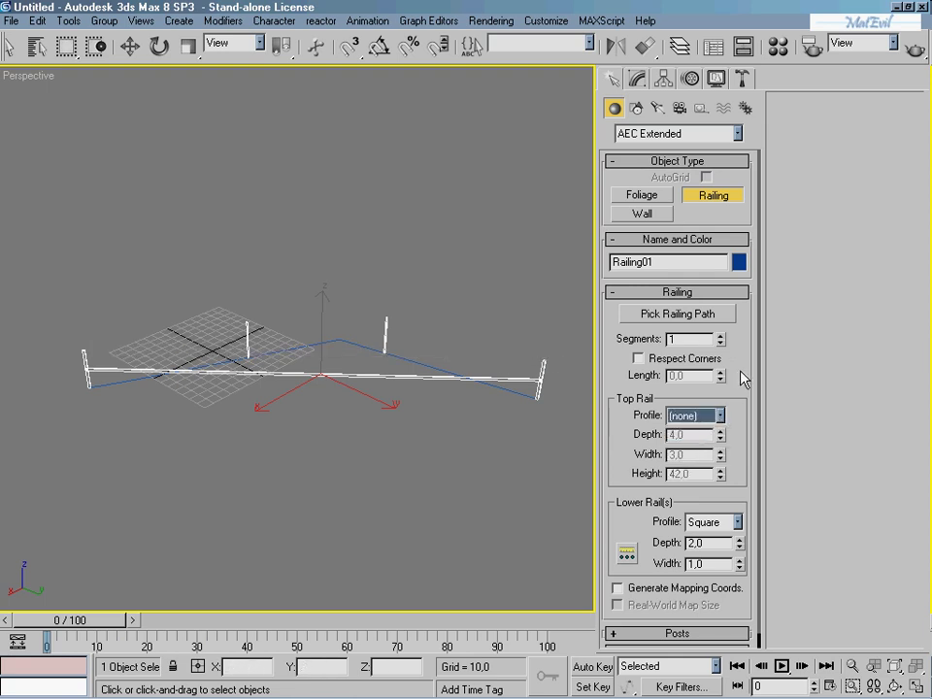
pyautogui.click(721, 416)
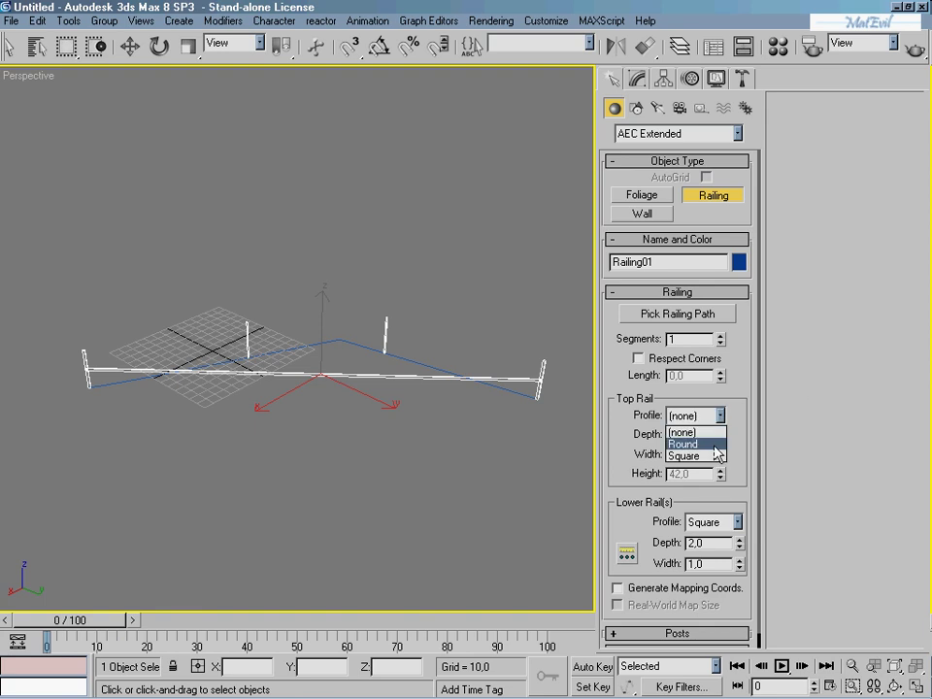
pyautogui.click(709, 443)
pyautogui.moveTo(737, 507); pyautogui.dragTo(734, 462)
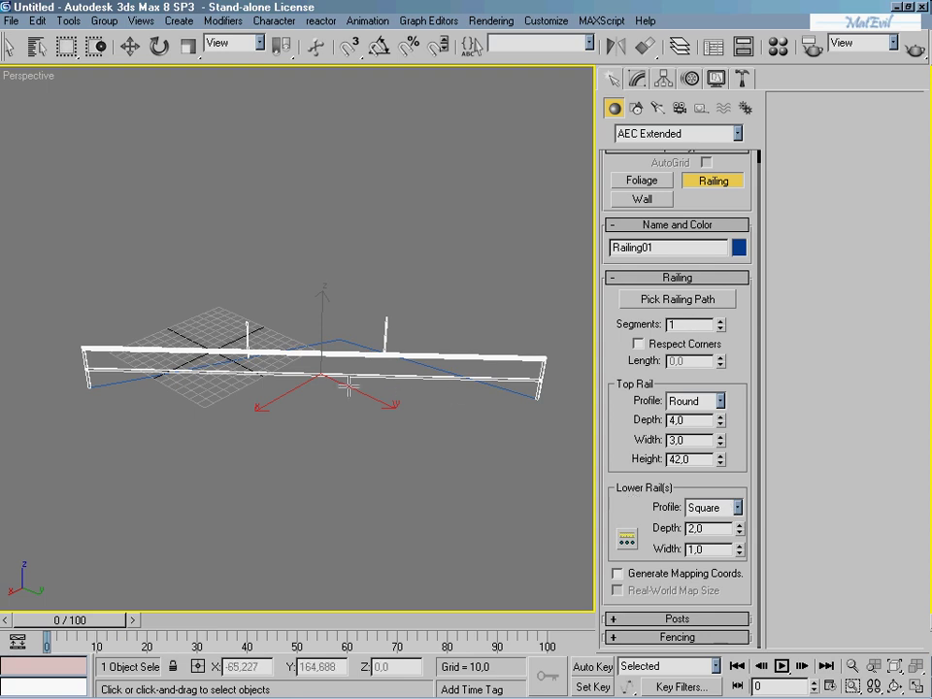
# - Try round and no lower rails, settling on a Square lower rail profile
pyautogui.click(738, 507)
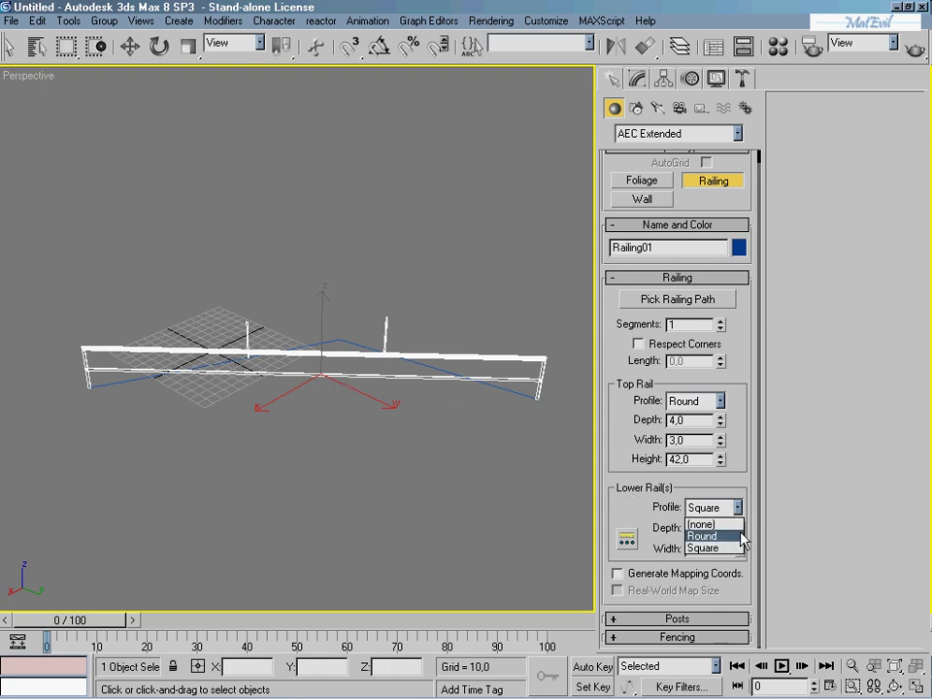
pyautogui.click(703, 535)
pyautogui.moveTo(354, 366)
pyautogui.keyDown('alt'); pyautogui.mouseDown(button='middle')
pyautogui.moveTo(470, 381)
pyautogui.moveTo(464, 344)
pyautogui.mouseUp(button='middle'); pyautogui.keyUp('alt')
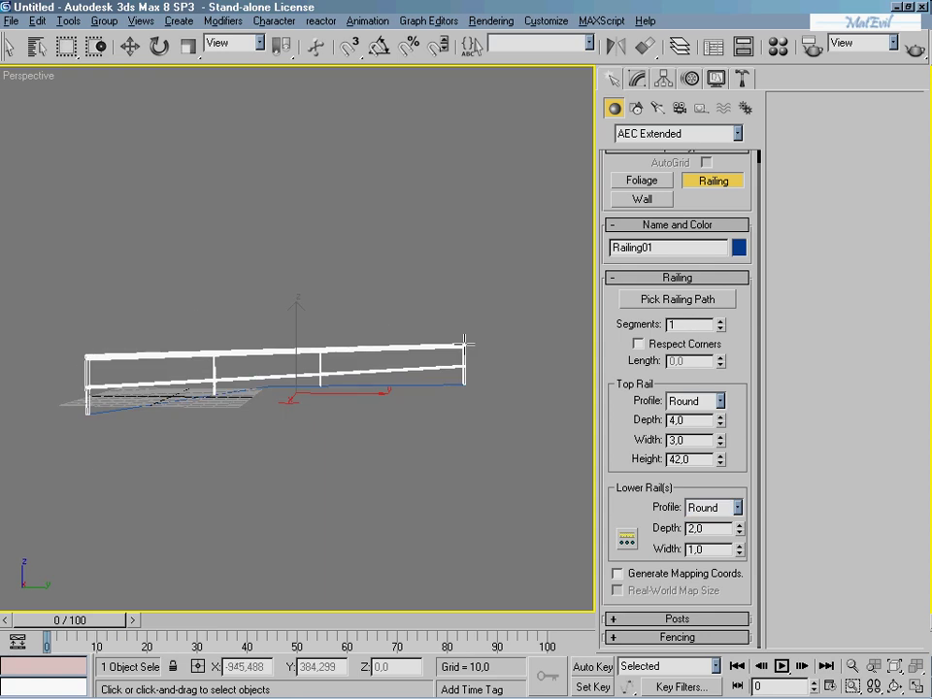
pyautogui.scroll(3, 292, 401)
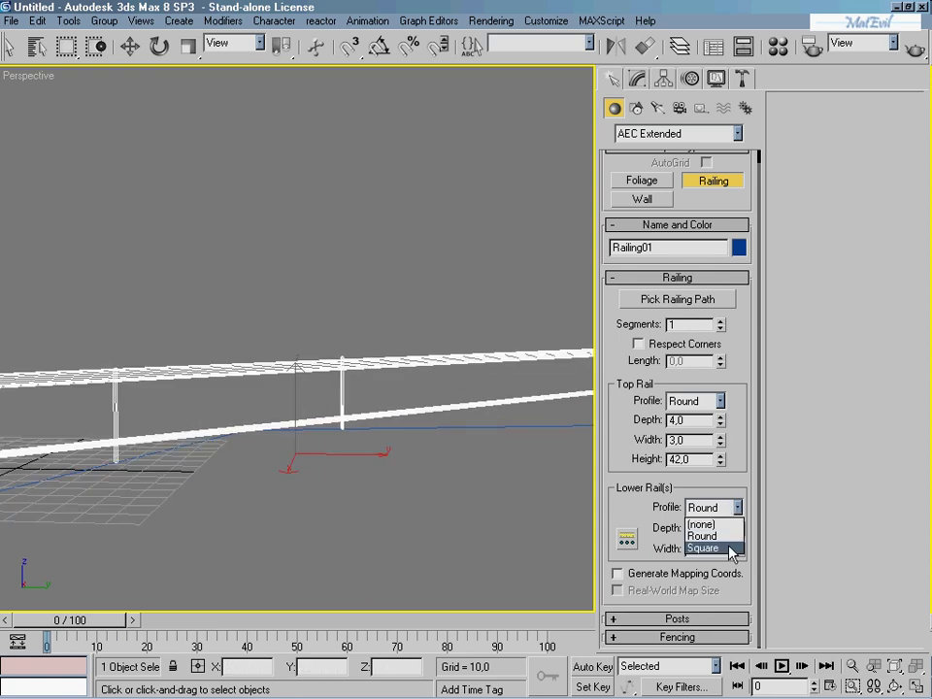
pyautogui.click(733, 549)
pyautogui.click(735, 515)
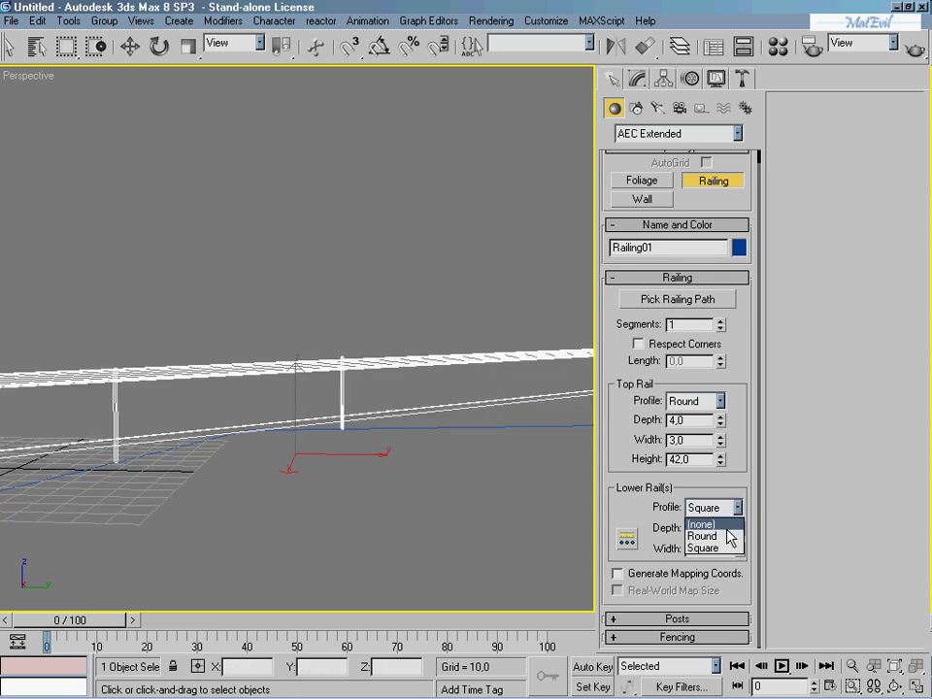
pyautogui.click(727, 524)
pyautogui.click(737, 517)
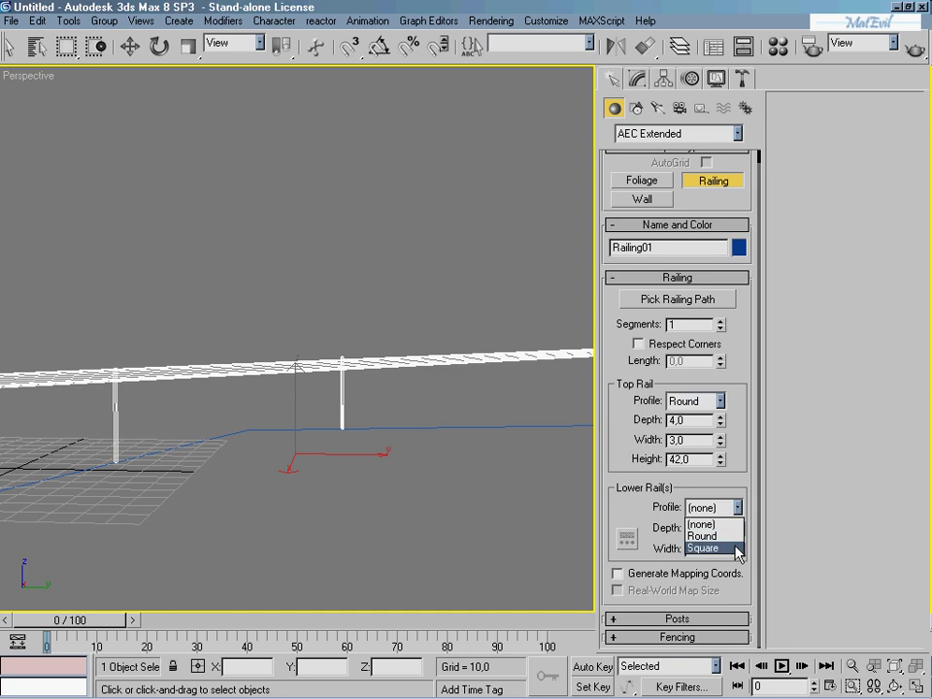
pyautogui.click(733, 550)
pyautogui.moveTo(408, 400)
pyautogui.keyDown('alt'); pyautogui.mouseDown(button='middle')
pyautogui.moveTo(452, 449)
pyautogui.moveTo(506, 329)
pyautogui.moveTo(392, 233)
pyautogui.moveTo(506, 341)
pyautogui.moveTo(435, 358)
pyautogui.moveTo(530, 295)
pyautogui.moveTo(687, 466)
pyautogui.mouseUp(button='middle'); pyautogui.keyUp('alt')
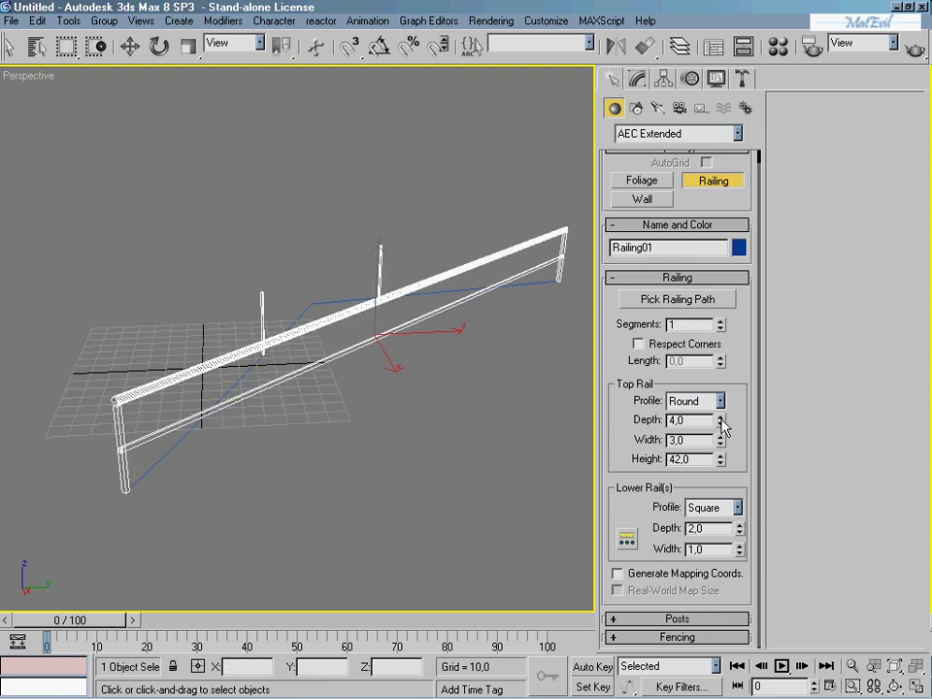
# - Size the top rail 10,68 × 8,31 at height 110,04 and lower rails 3,38 × 2,01
pyautogui.moveTo(722, 427)
pyautogui.mouseDown()
pyautogui.moveTo(720, 246)
pyautogui.moveTo(732, 273)
pyautogui.mouseUp()
pyautogui.moveTo(723, 443); pyautogui.dragTo(701, 282)
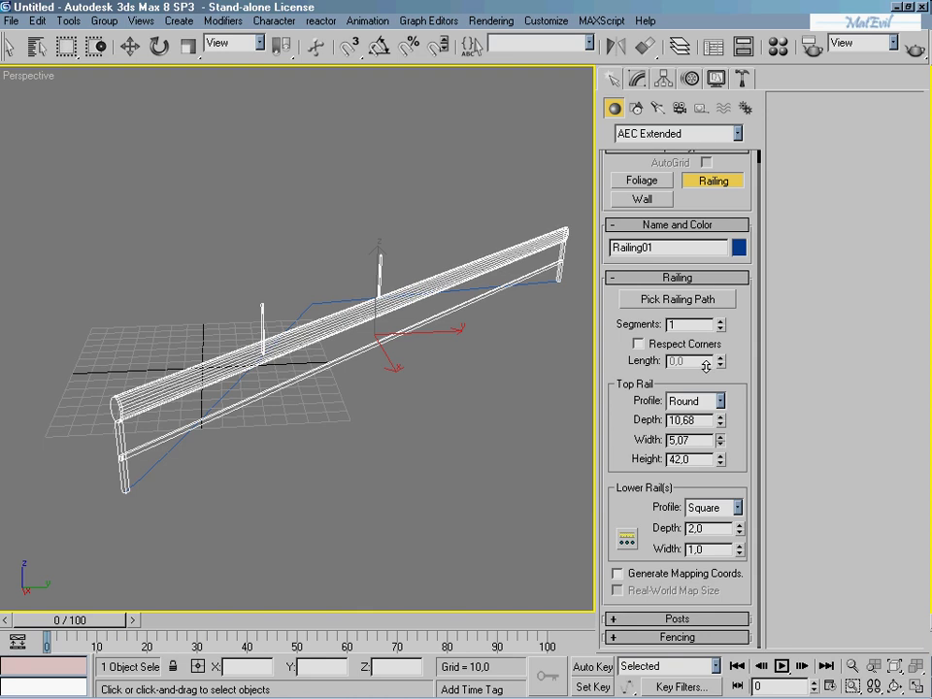
pyautogui.moveTo(722, 464)
pyautogui.mouseDown()
pyautogui.moveTo(697, 318)
pyautogui.moveTo(728, 308)
pyautogui.mouseUp()
pyautogui.moveTo(741, 535); pyautogui.dragTo(732, 461)
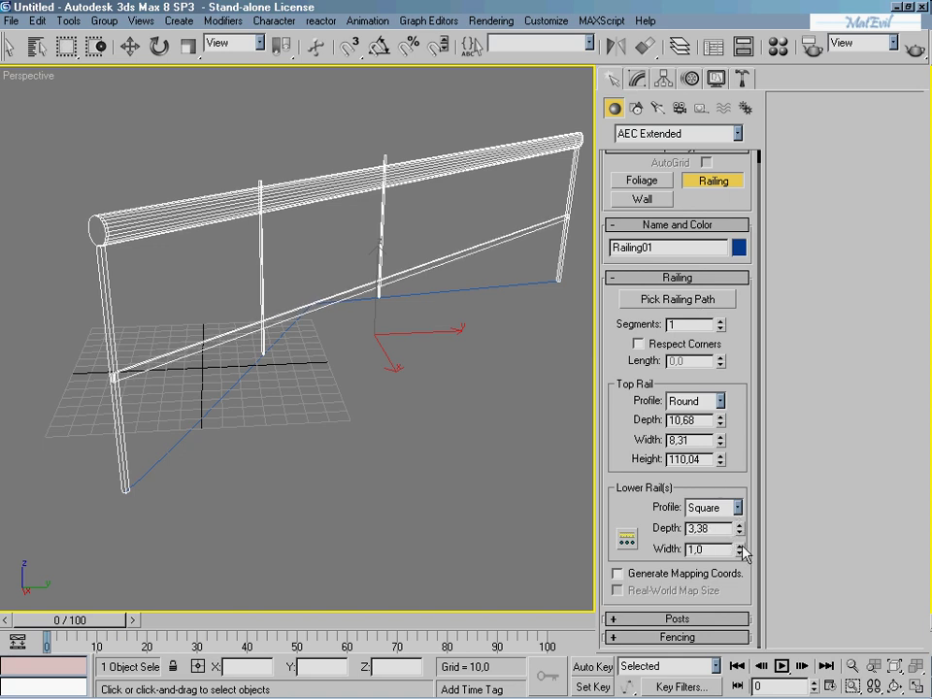
pyautogui.moveTo(740, 550); pyautogui.dragTo(734, 463)
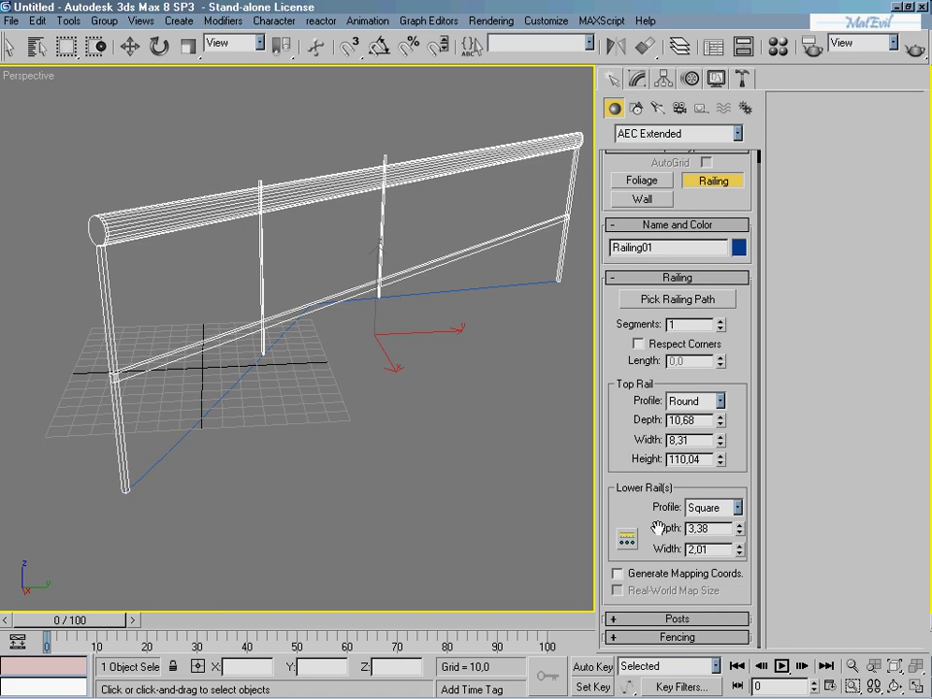
# - Set both the post profile and the picket profile to Round
pyautogui.click(613, 620)
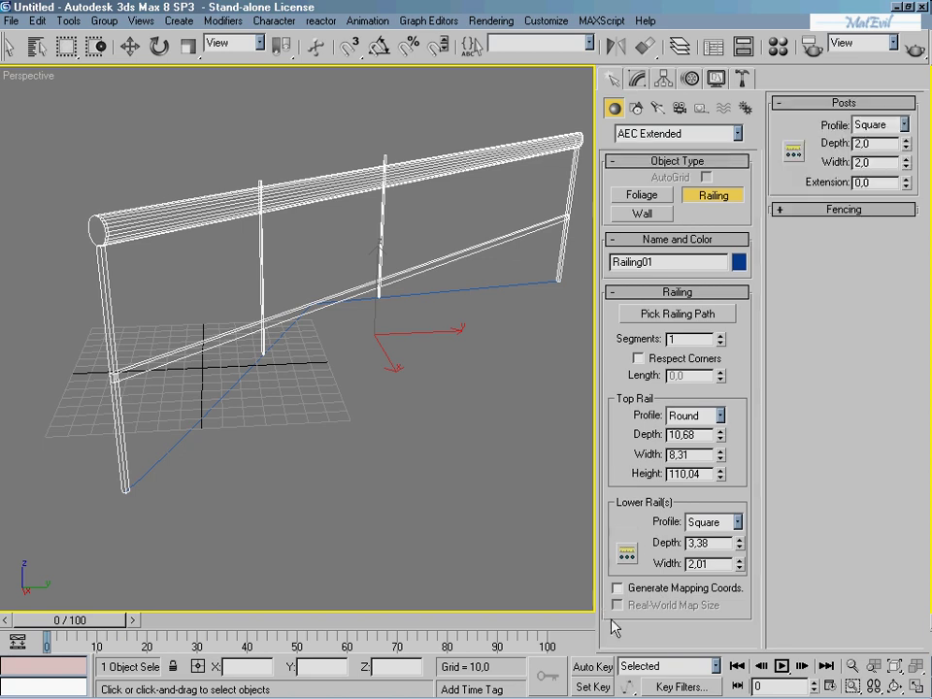
pyautogui.click(791, 207)
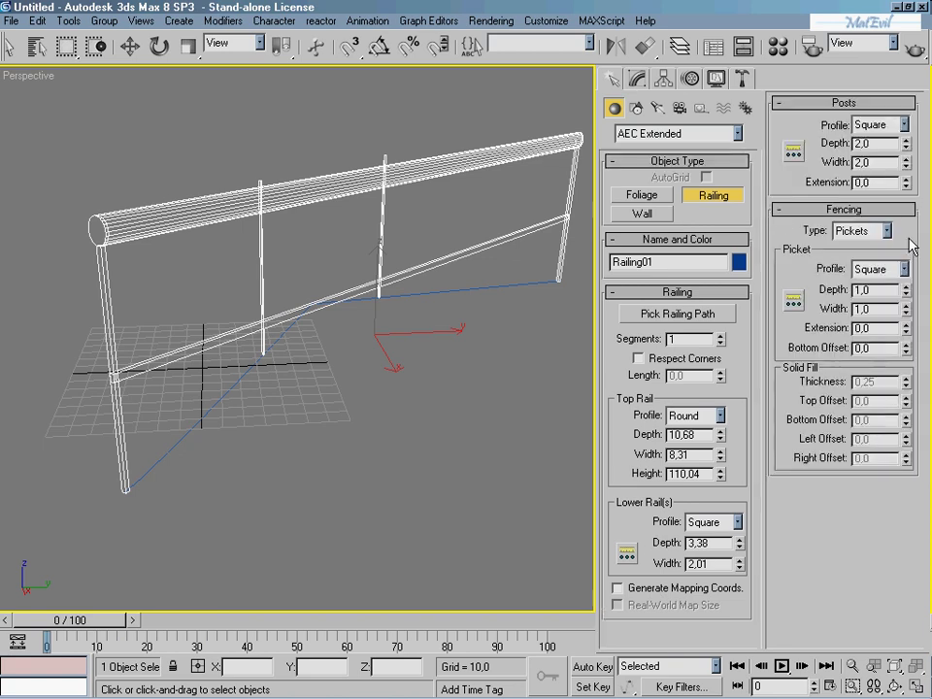
pyautogui.click(903, 124)
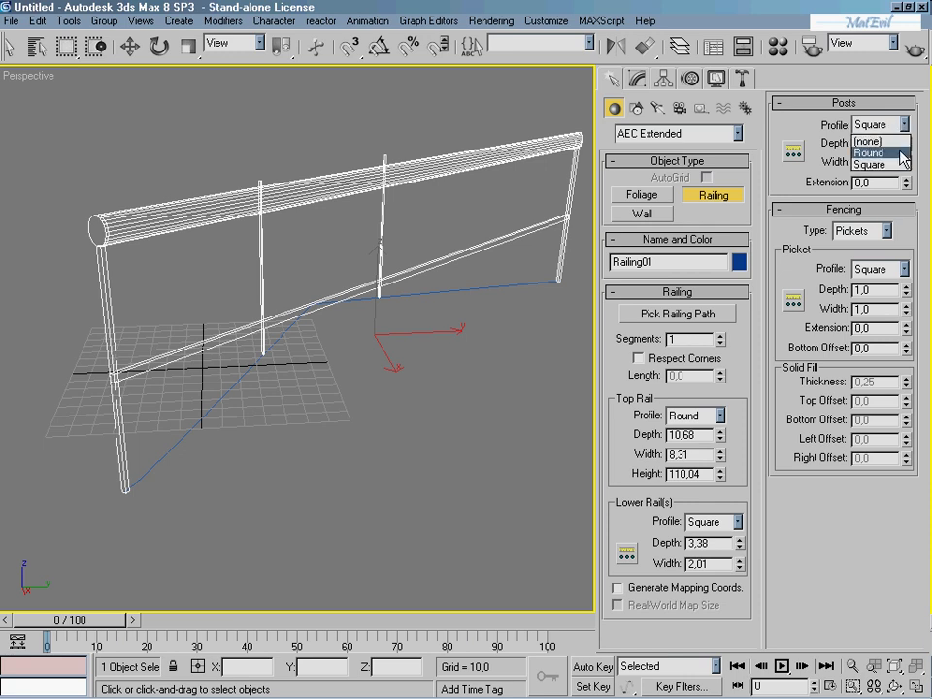
pyautogui.click(874, 153)
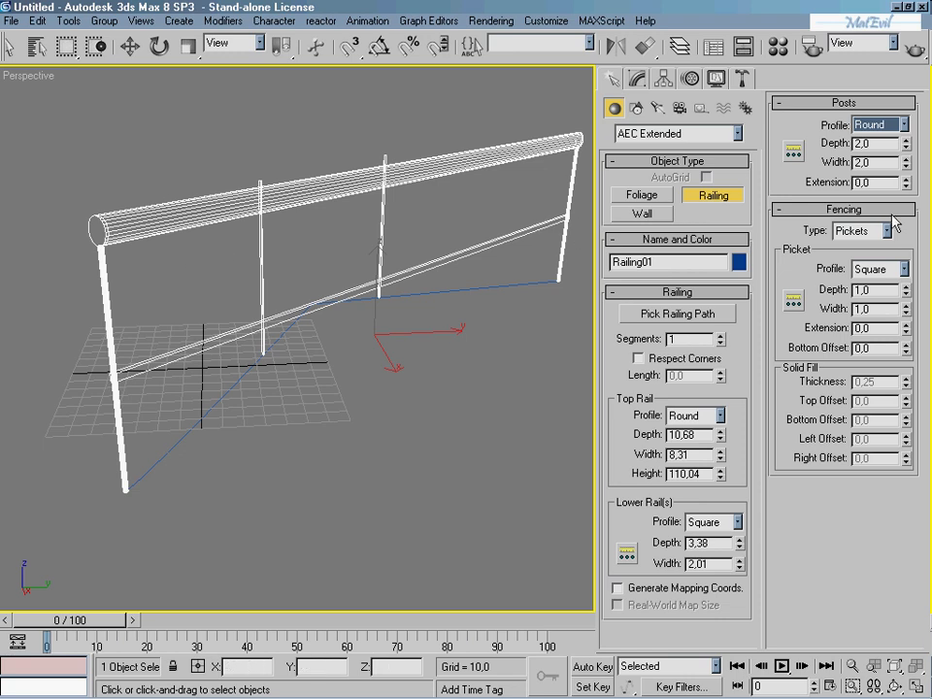
pyautogui.click(902, 270)
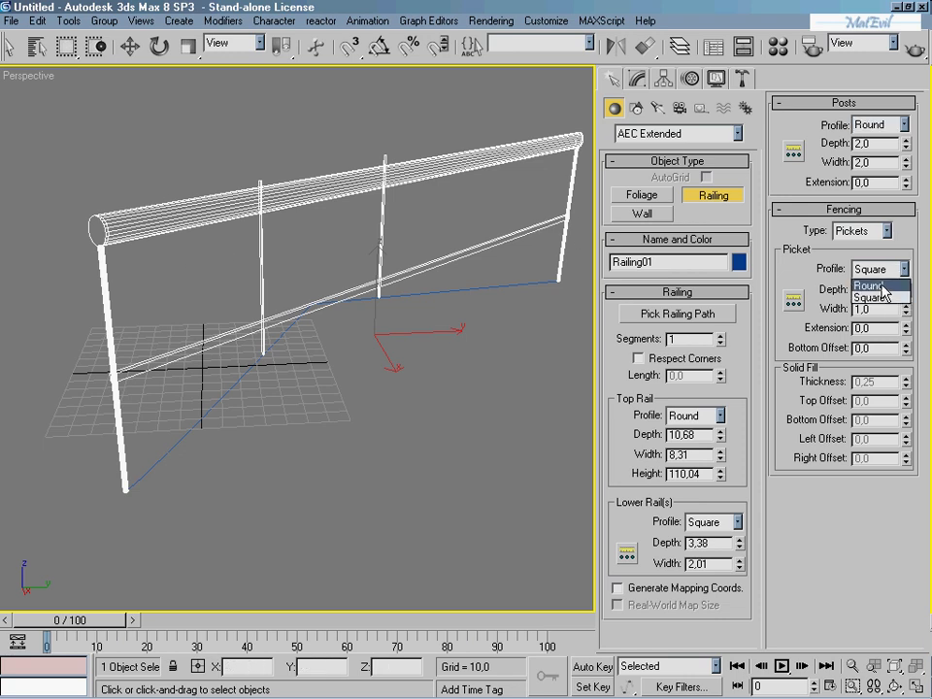
pyautogui.click(881, 286)
# - Switch the railing's Fencing Type to Solid Fill
pyautogui.click(877, 231)
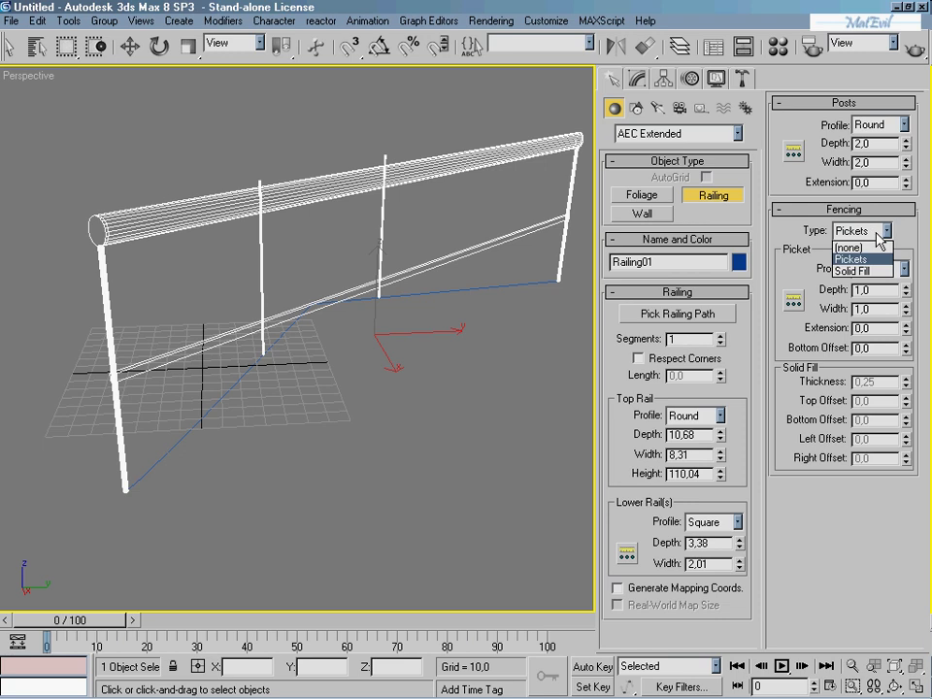
pyautogui.click(875, 269)
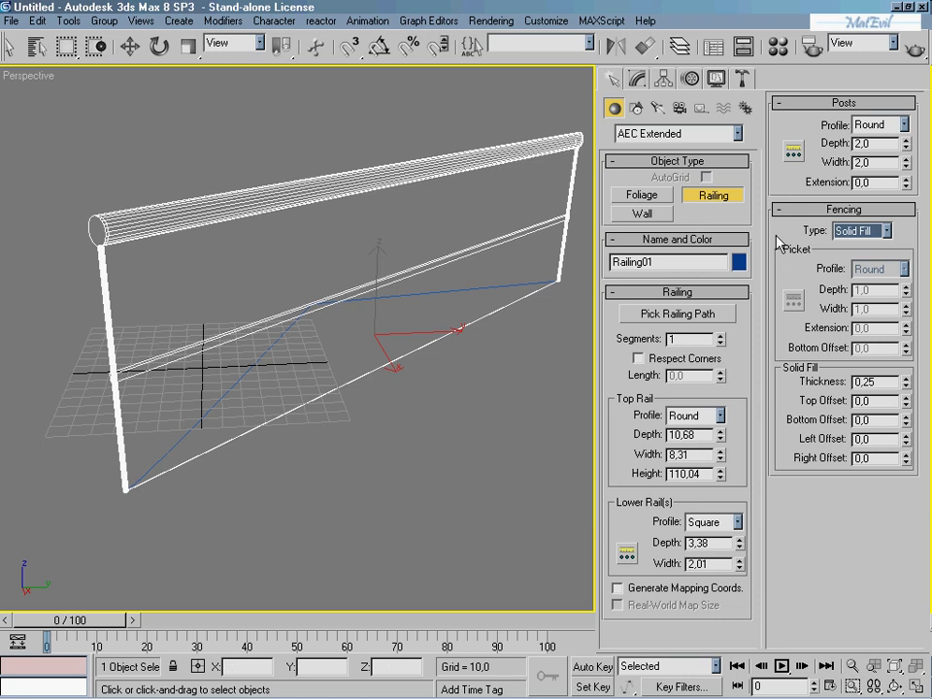
pyautogui.click(874, 231)
pyautogui.click(877, 271)
# - Give the railing four lower rails, spaced evenly between centres at 19,872 apart
pyautogui.click(626, 557)
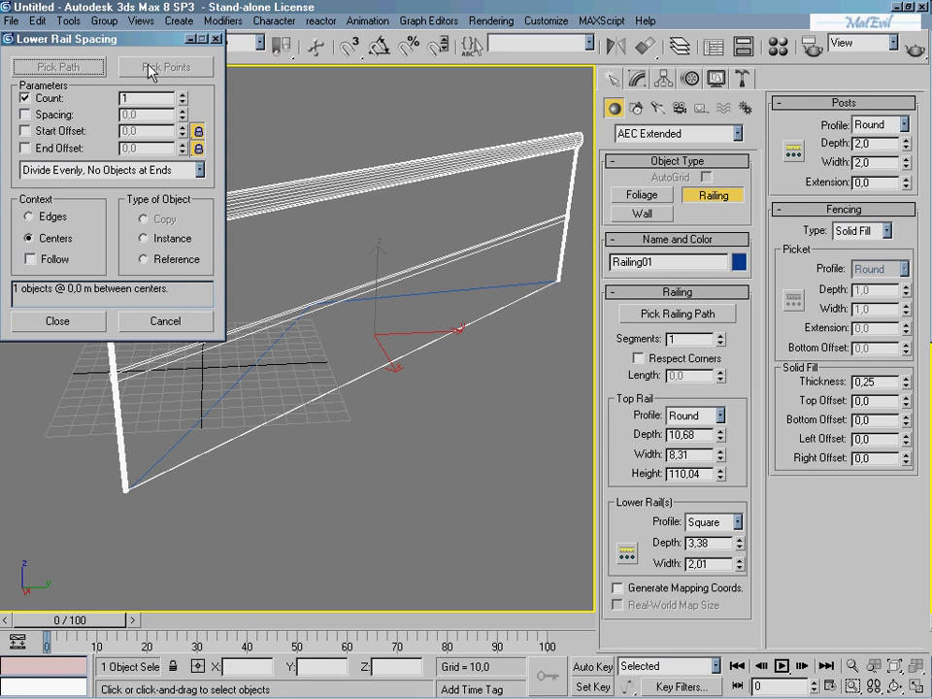
pyautogui.moveTo(143, 40)
pyautogui.mouseDown()
pyautogui.moveTo(426, 251)
pyautogui.moveTo(546, 222)
pyautogui.moveTo(623, 292)
pyautogui.moveTo(521, 273)
pyautogui.moveTo(417, 273)
pyautogui.mouseUp()
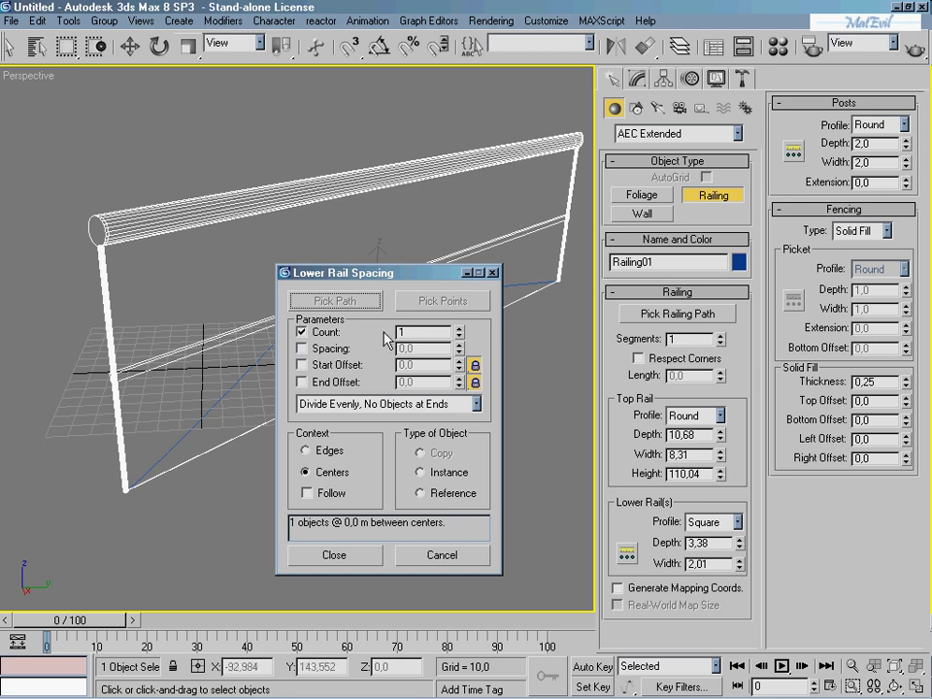
pyautogui.click(460, 329)
pyautogui.click(461, 329)
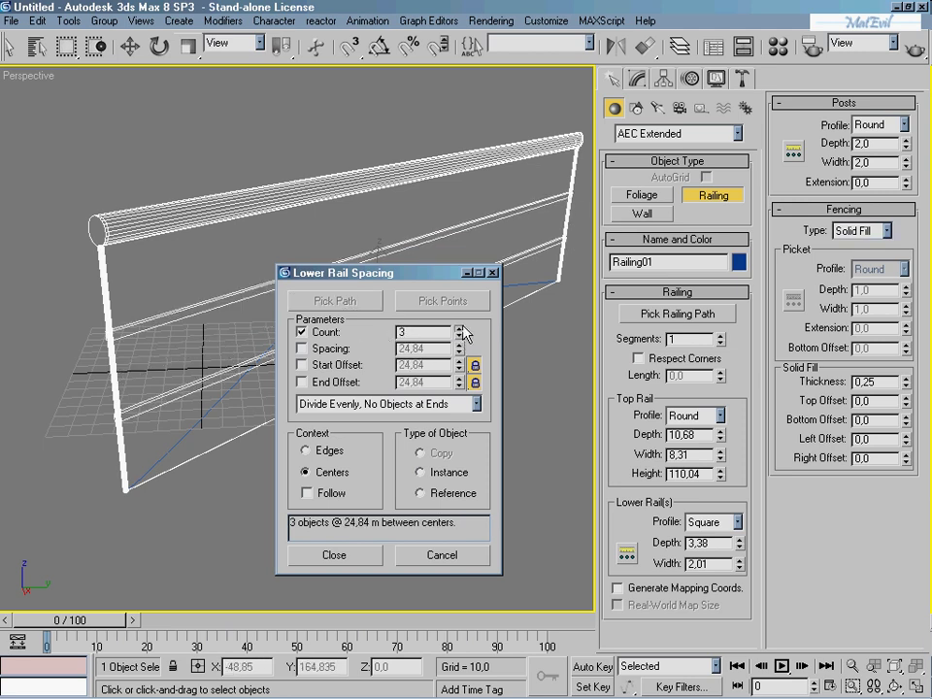
pyautogui.click(460, 329)
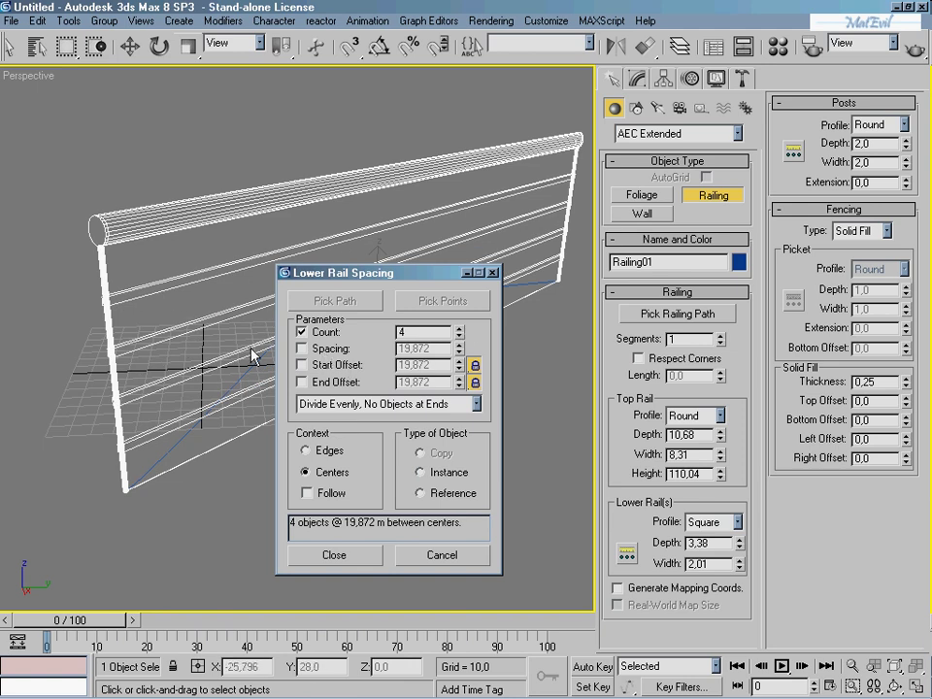
pyautogui.moveTo(307, 357); pyautogui.dragTo(493, 399)
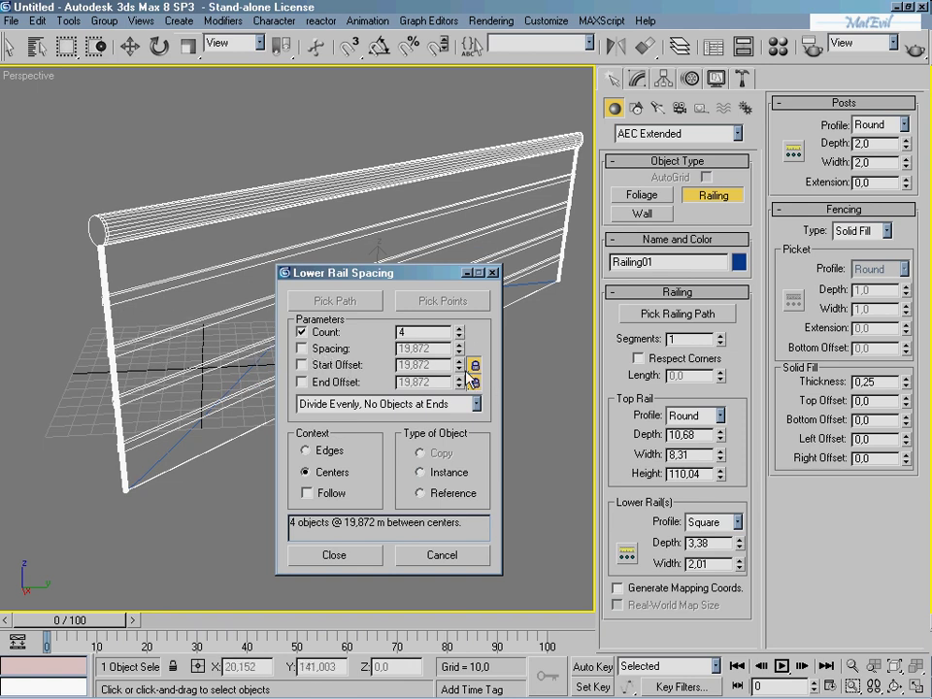
pyautogui.click(323, 452)
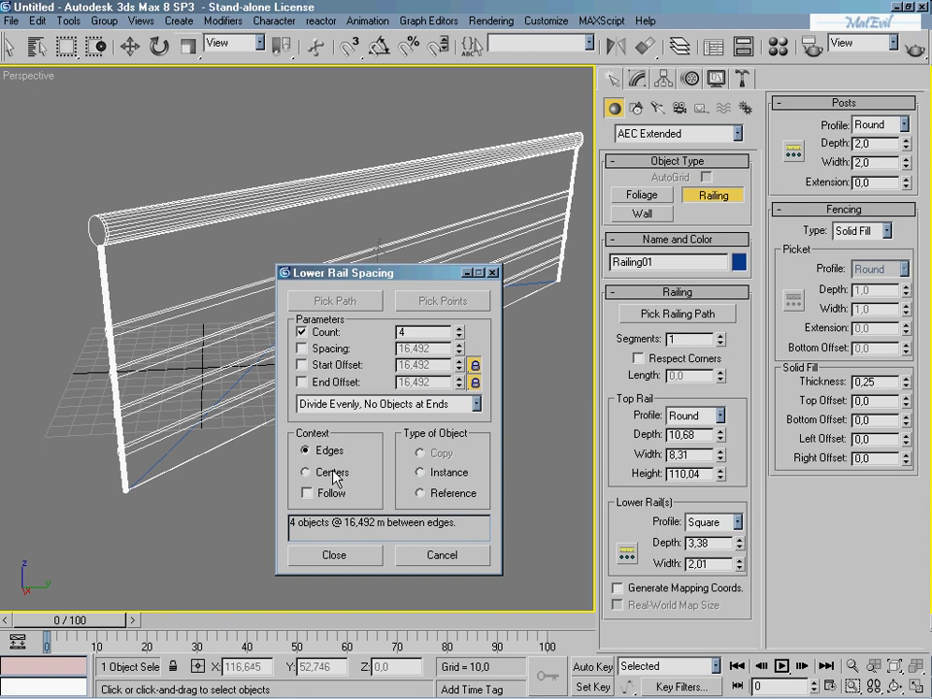
pyautogui.click(322, 474)
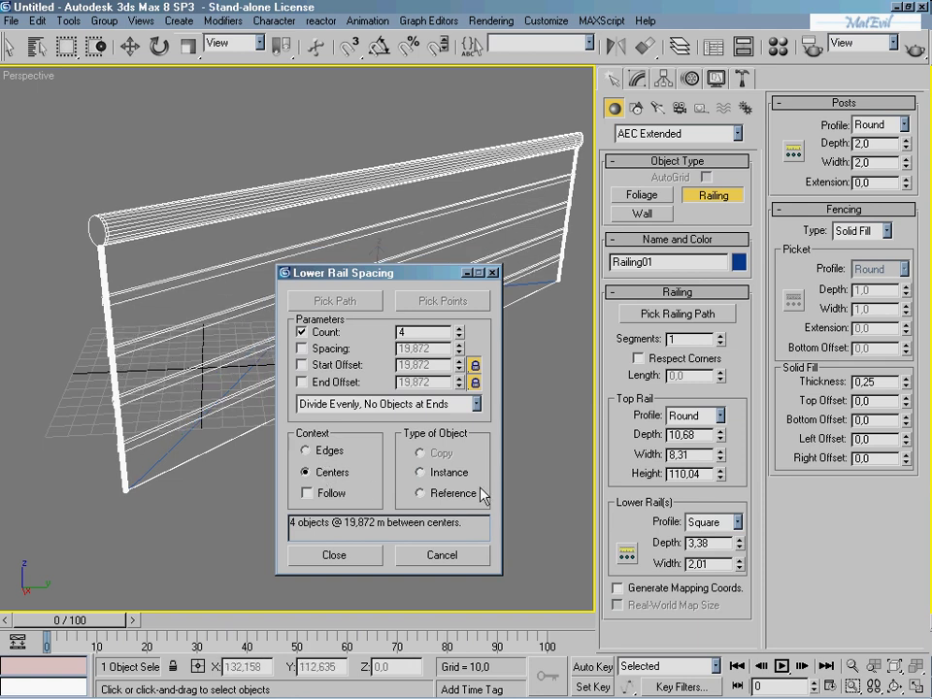
pyautogui.click(359, 554)
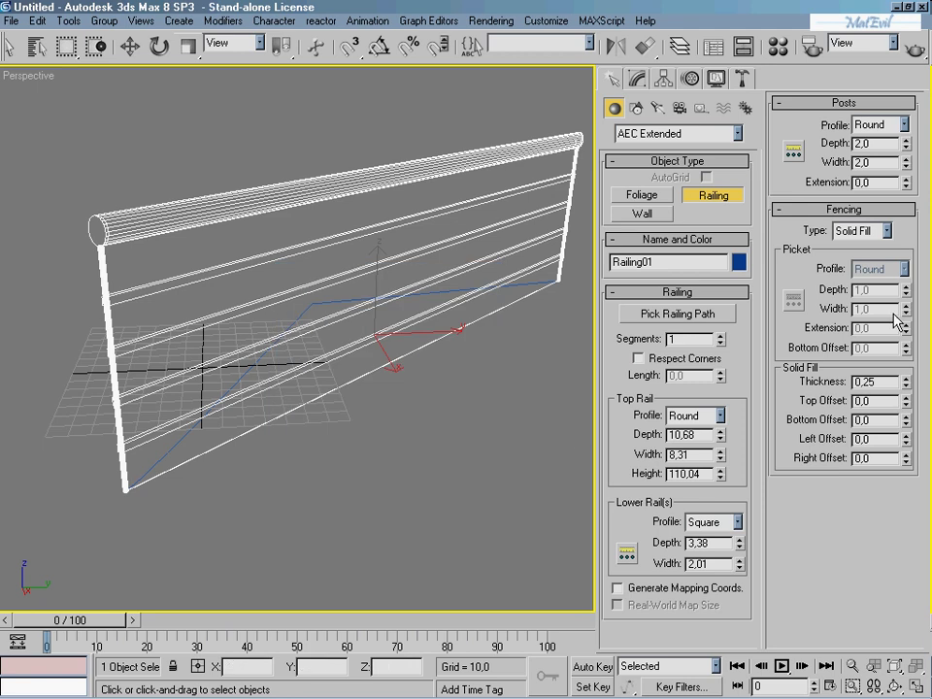
# - Raise the railing's post count from 2 to 10 evenly spaced posts
pyautogui.click(793, 151)
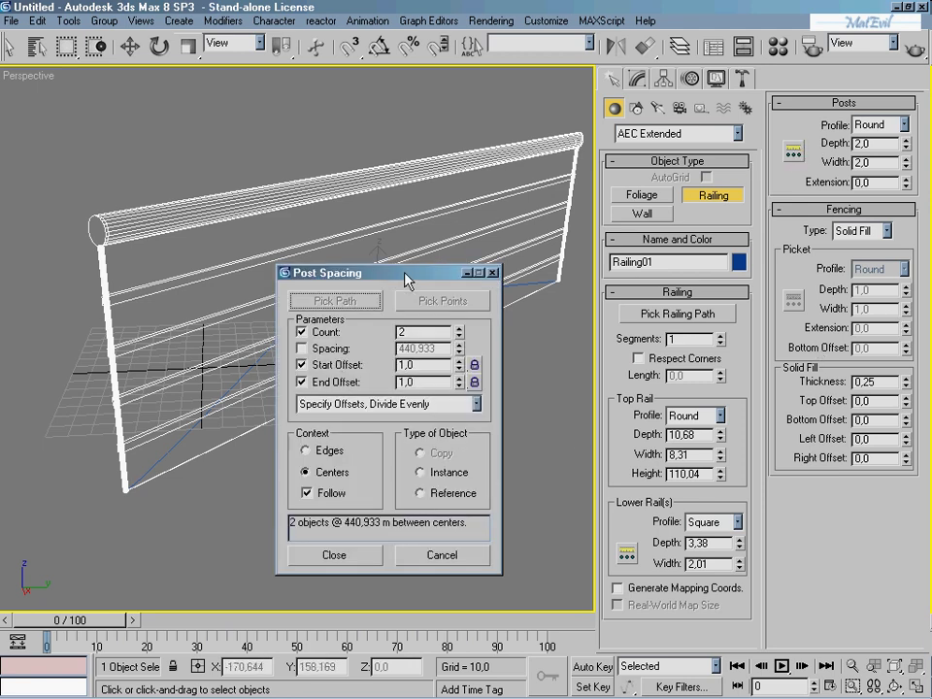
pyautogui.moveTo(405, 279); pyautogui.dragTo(553, 271)
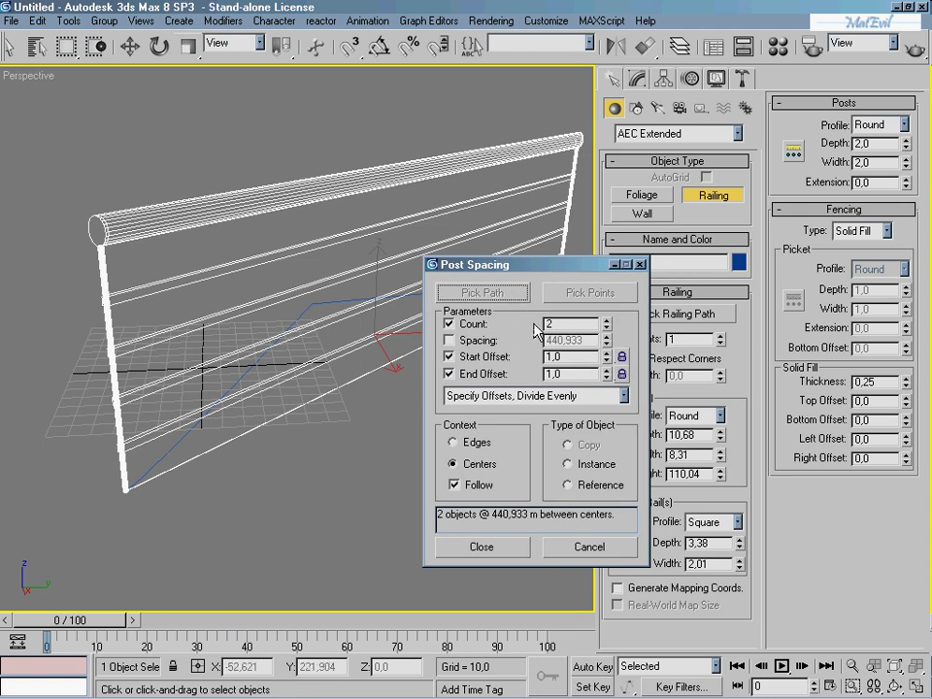
pyautogui.click(606, 321)
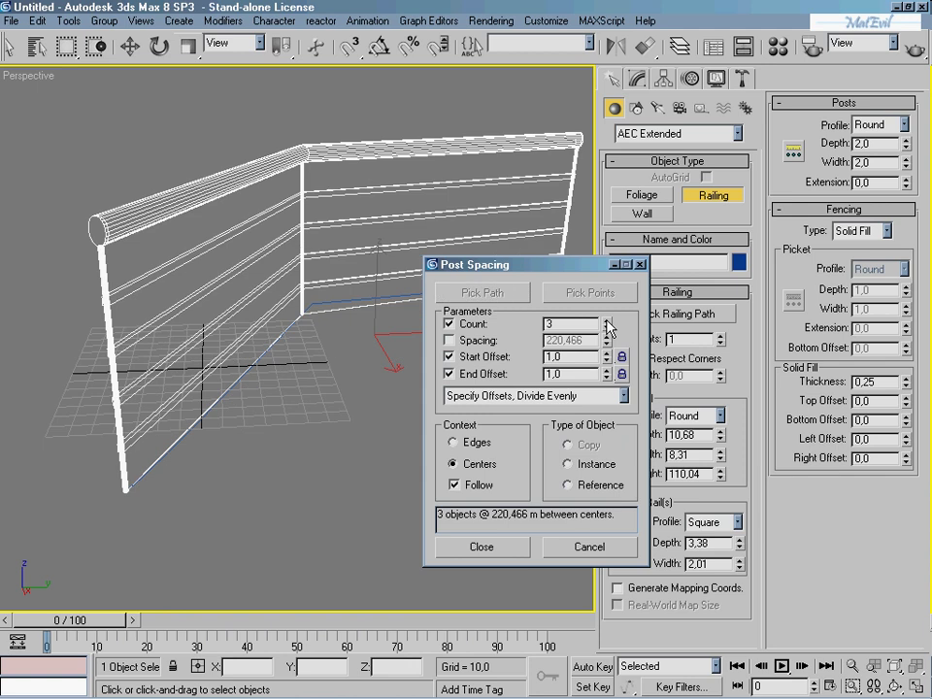
pyautogui.click(606, 321)
pyautogui.click(607, 321)
pyautogui.click(606, 322)
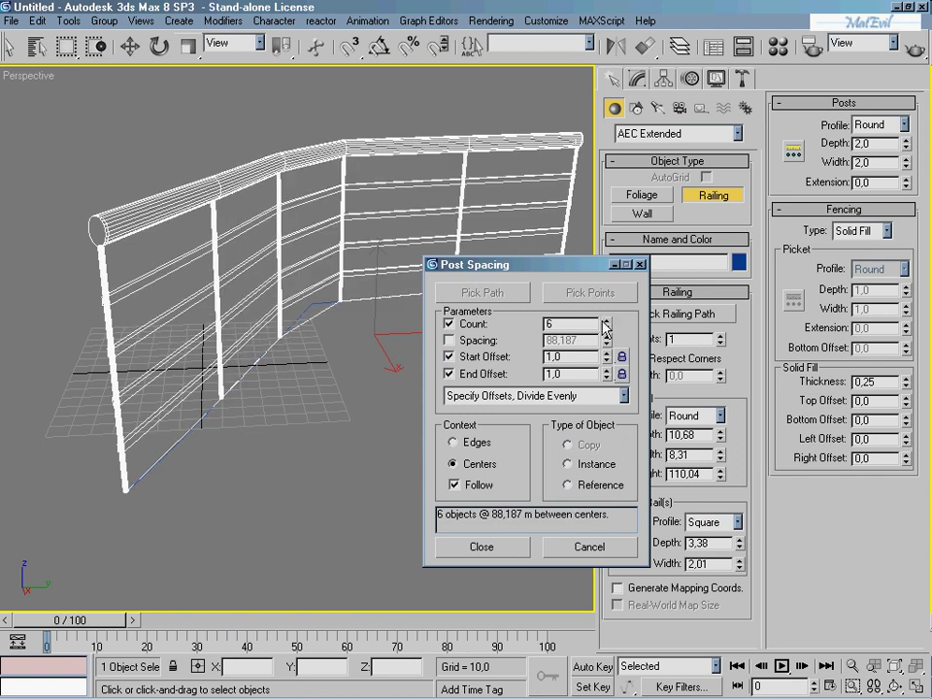
pyautogui.click(607, 322)
pyautogui.click(607, 321)
pyautogui.click(607, 321)
pyautogui.click(606, 322)
pyautogui.click(606, 329)
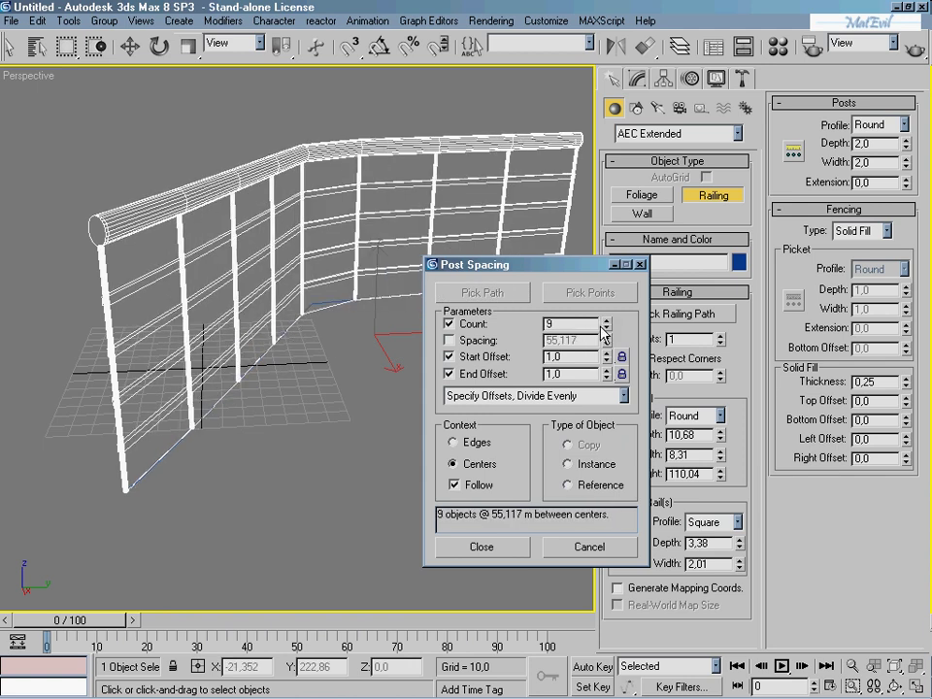
pyautogui.click(606, 322)
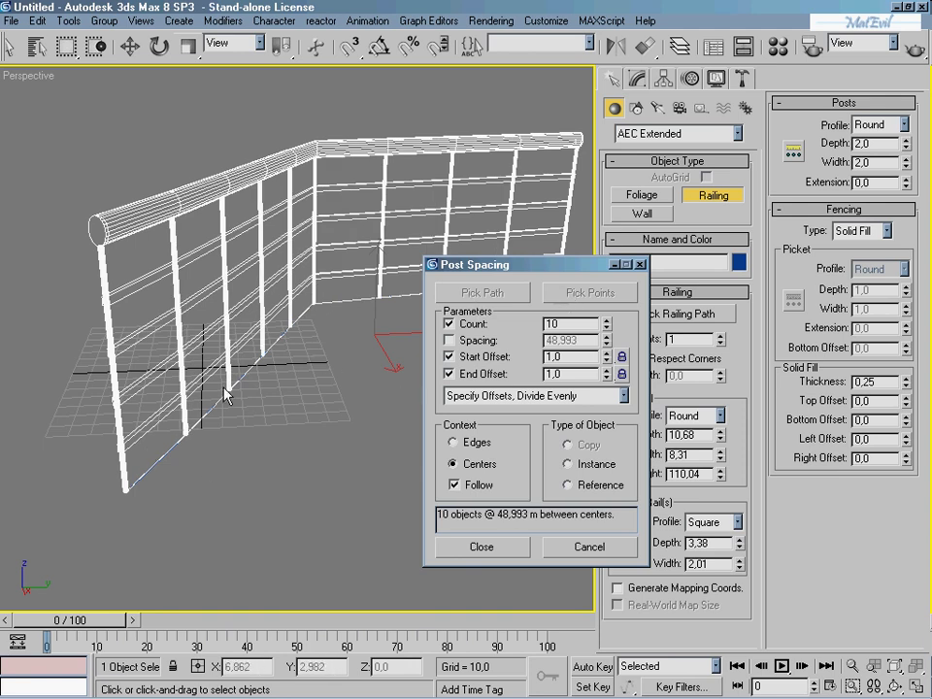
pyautogui.moveTo(524, 264)
pyautogui.mouseDown()
pyautogui.moveTo(560, 273)
pyautogui.moveTo(391, 382)
pyautogui.moveTo(477, 321)
pyautogui.mouseUp()
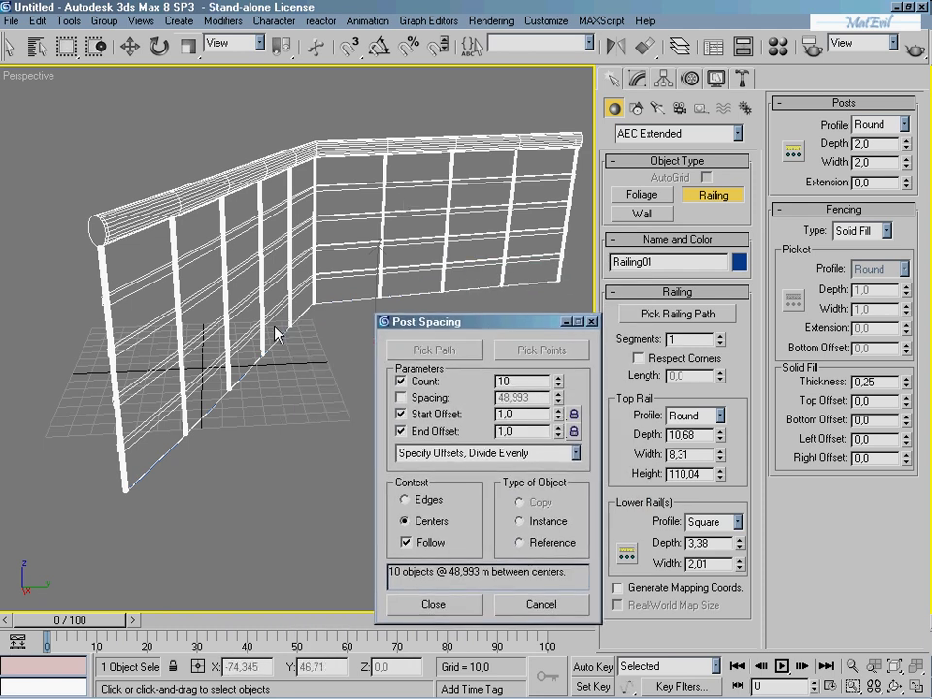
pyautogui.click(449, 604)
# - Inspect Railing01 from several angles, then delete it, keeping its blue line path
pyautogui.moveTo(302, 466)
pyautogui.keyDown('alt'); pyautogui.mouseDown(button='middle')
pyautogui.moveTo(451, 468)
pyautogui.moveTo(398, 476)
pyautogui.moveTo(349, 441)
pyautogui.moveTo(285, 457)
pyautogui.moveTo(801, 453)
pyautogui.moveTo(485, 462)
pyautogui.moveTo(337, 483)
pyautogui.moveTo(277, 475)
pyautogui.moveTo(293, 493)
pyautogui.moveTo(358, 362)
pyautogui.moveTo(337, 451)
pyautogui.moveTo(377, 370)
pyautogui.moveTo(356, 376)
pyautogui.moveTo(462, 354)
pyautogui.moveTo(335, 374)
pyautogui.moveTo(359, 370)
pyautogui.mouseUp(button='middle'); pyautogui.keyUp('alt')
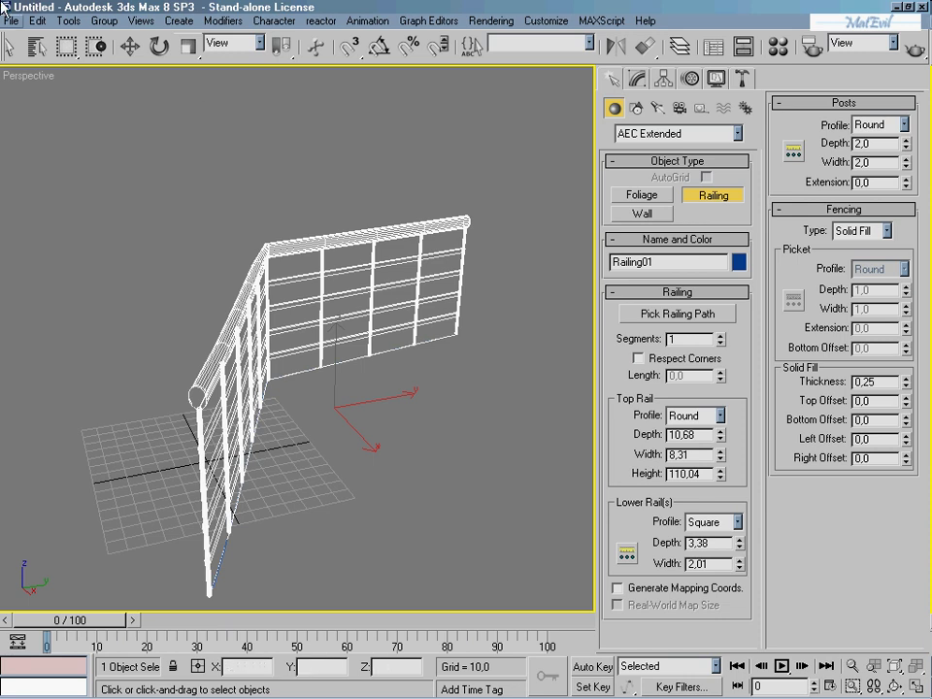
pyautogui.click(68, 20)
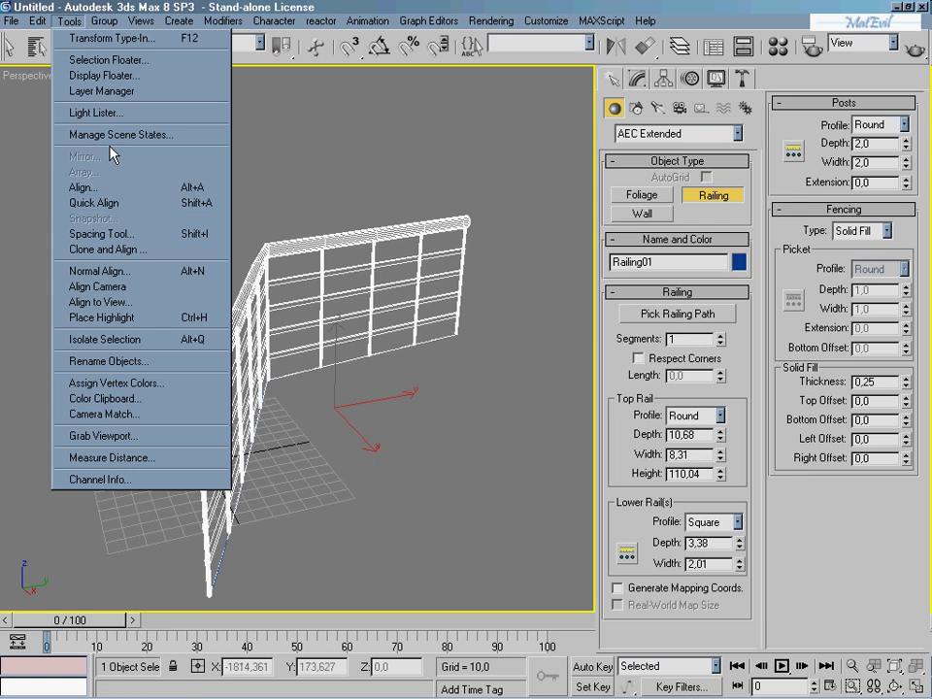
pyautogui.click(318, 191)
pyautogui.rightClick(385, 325)
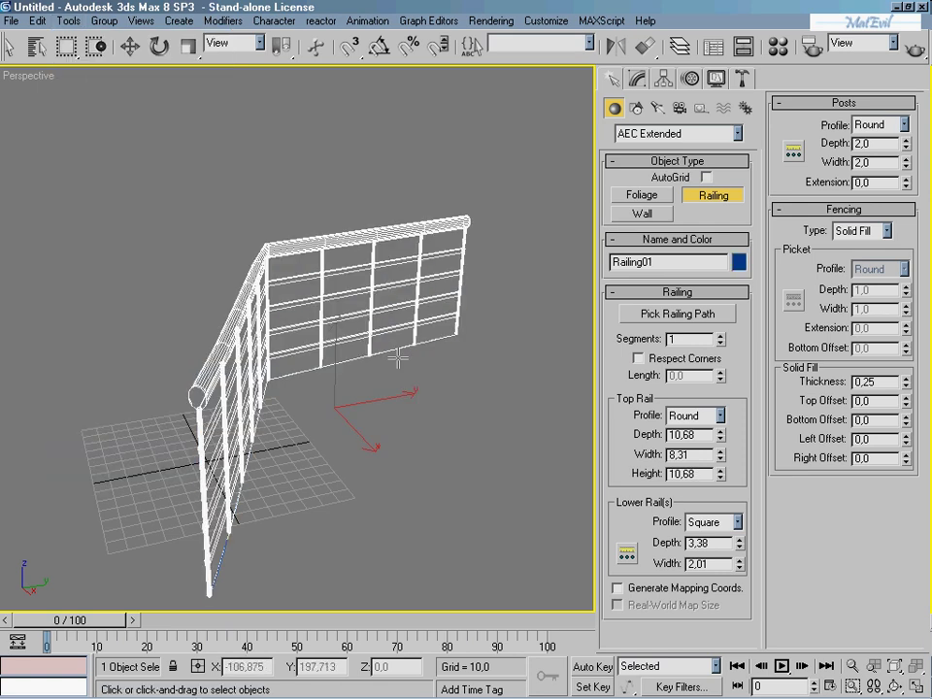
pyautogui.moveTo(386, 325)
pyautogui.keyDown('alt'); pyautogui.mouseDown(button='middle')
pyautogui.moveTo(413, 382)
pyautogui.moveTo(358, 388)
pyautogui.mouseUp(button='middle'); pyautogui.keyUp('alt')
pyautogui.moveTo(482, 341)
pyautogui.keyDown('alt'); pyautogui.mouseDown(button='middle')
pyautogui.moveTo(313, 323)
pyautogui.moveTo(282, 337)
pyautogui.moveTo(200, 246)
pyautogui.mouseUp(button='middle'); pyautogui.keyUp('alt')
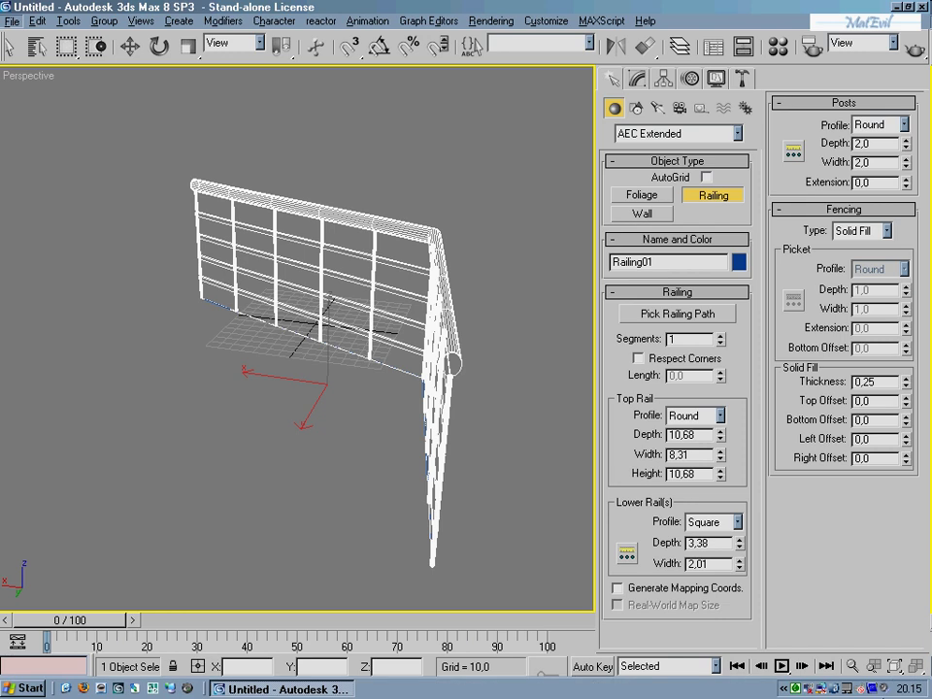
pyautogui.rightClick(794, 689)
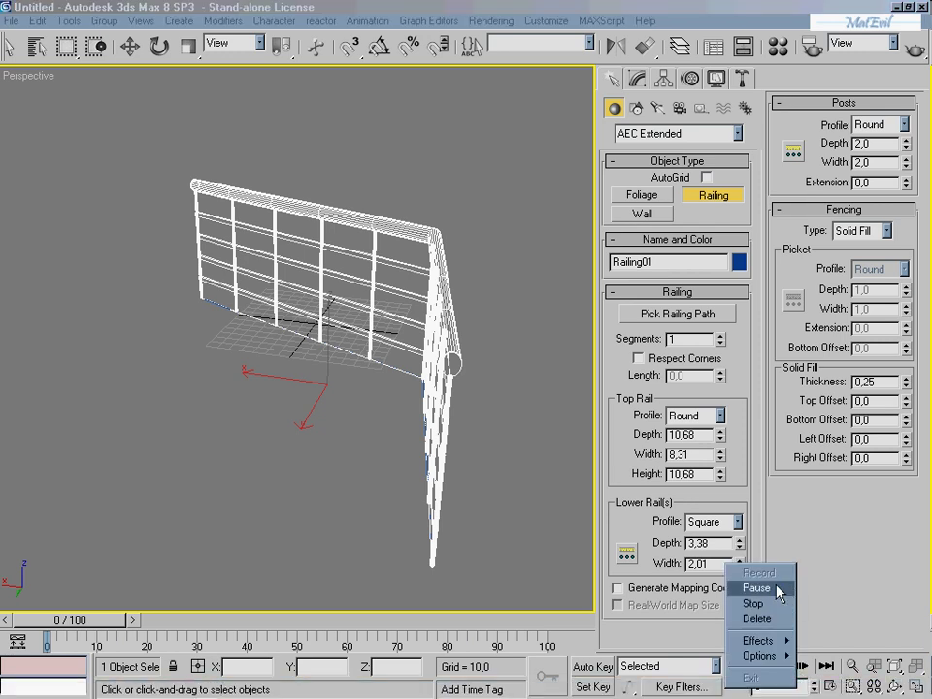
pyautogui.click(775, 590)
pyautogui.moveTo(433, 399)
pyautogui.keyDown('alt'); pyautogui.mouseDown(button='middle')
pyautogui.moveTo(453, 354)
pyautogui.moveTo(410, 374)
pyautogui.mouseUp(button='middle'); pyautogui.keyUp('alt')
pyautogui.scroll(3, 290, 415)
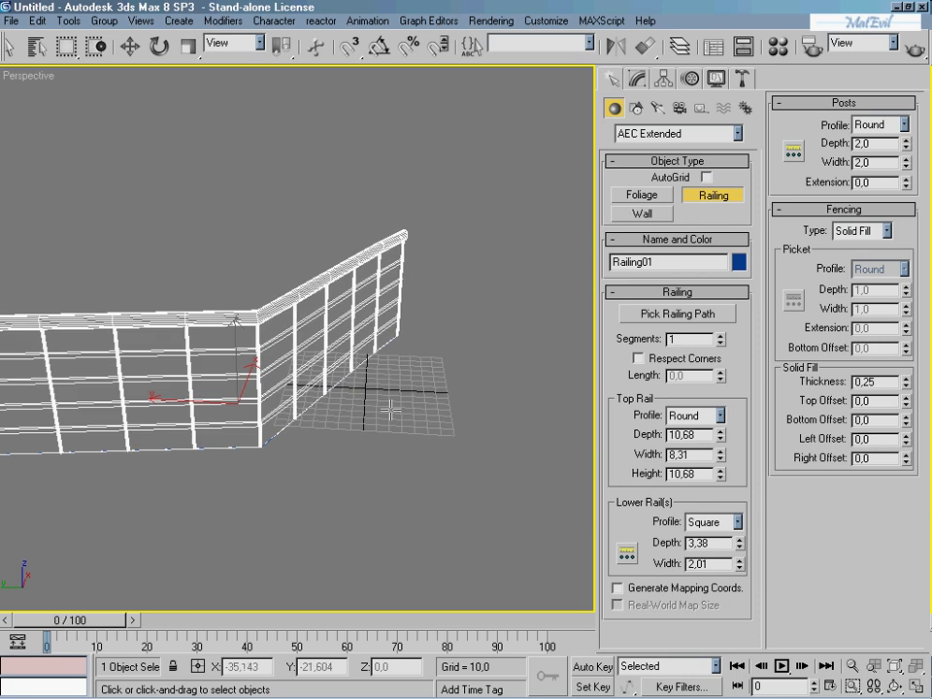
pyautogui.press('Delete')
pyautogui.moveTo(288, 442); pyautogui.dragTo(366, 426, button='middle')
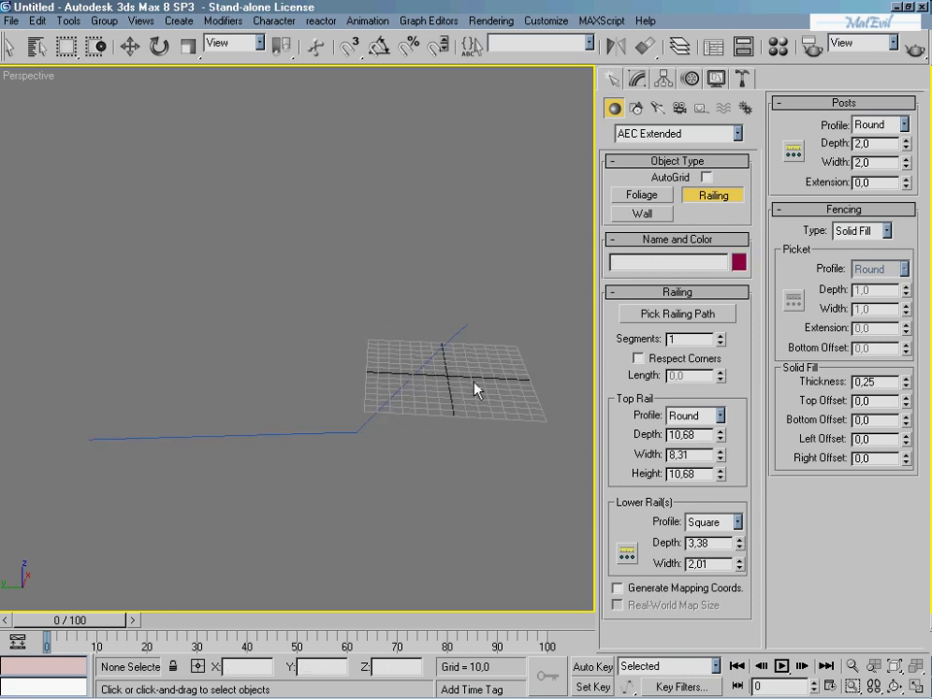
# - Switch the Create category to Standard Primitives and begin a Box
pyautogui.click(679, 133)
pyautogui.scroll(2, 656, 177)
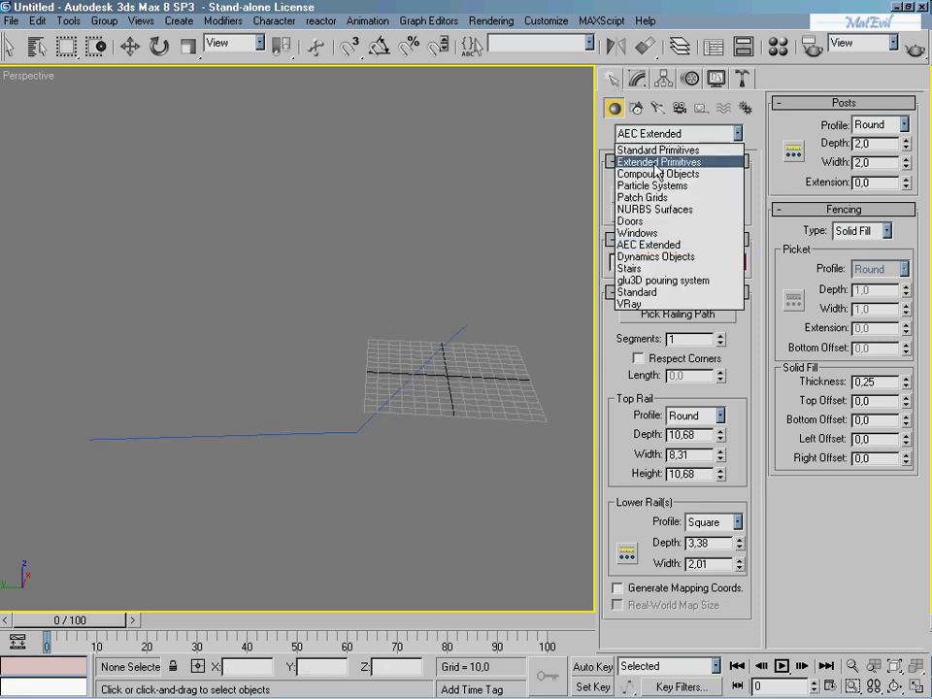
pyautogui.click(645, 148)
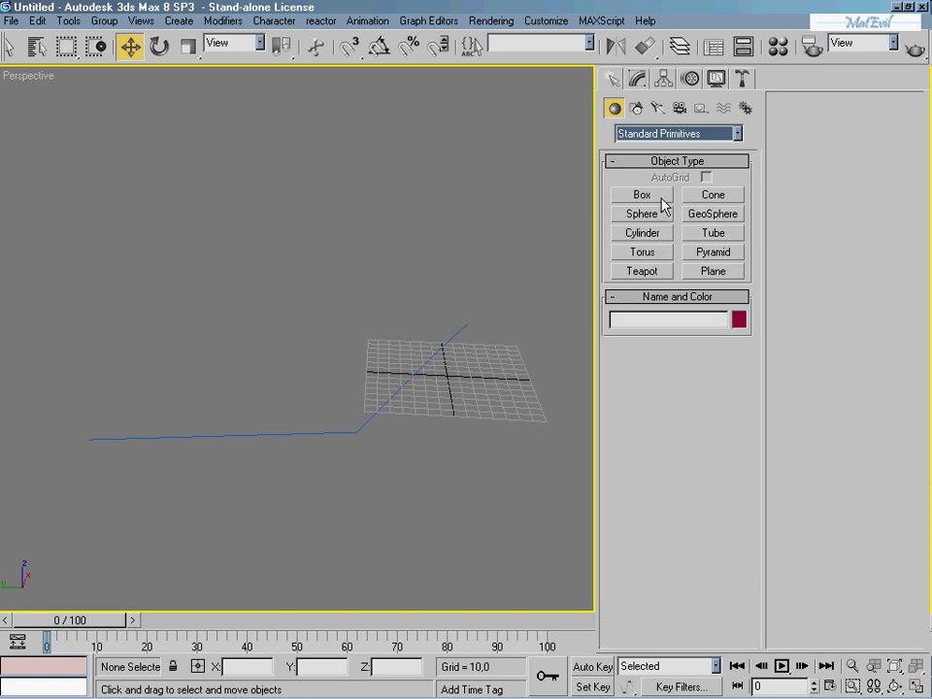
pyautogui.click(641, 195)
pyautogui.moveTo(364, 387); pyautogui.dragTo(427, 397, button='middle')
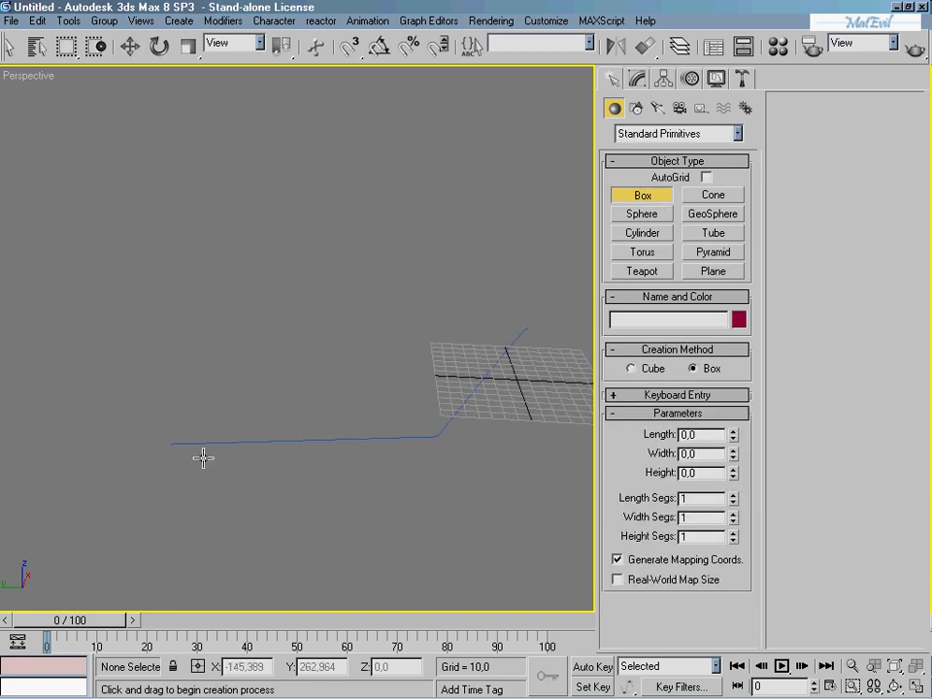
# - Draw a tall box with 3 length, 5 width and 5 height segments
pyautogui.moveTo(144, 400)
pyautogui.mouseDown()
pyautogui.moveTo(173, 452)
pyautogui.moveTo(157, 419)
pyautogui.mouseUp()
pyautogui.click(146, 320)
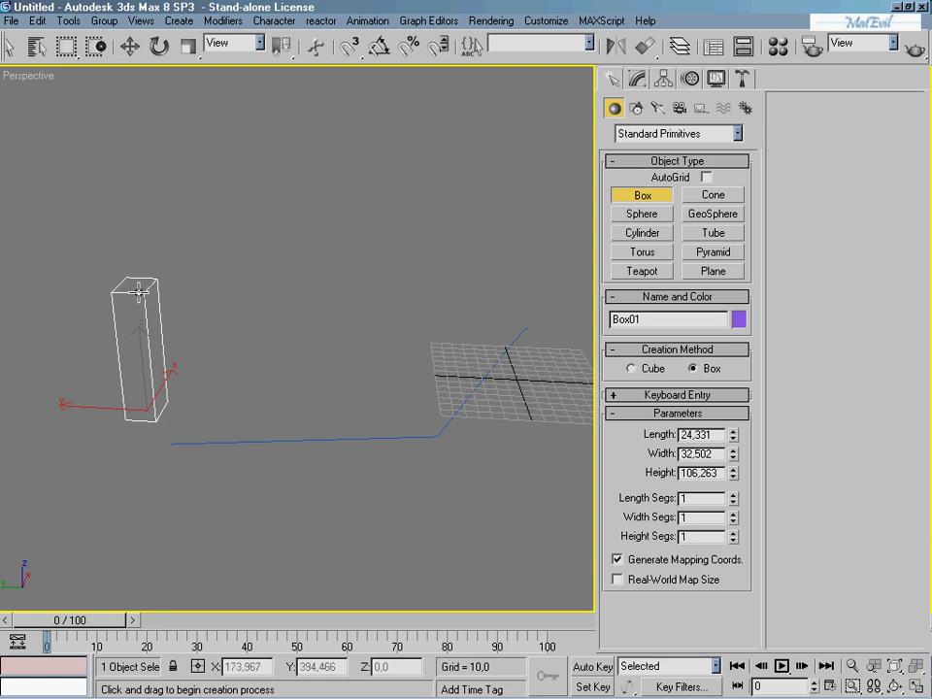
pyautogui.click(733, 494)
pyautogui.click(733, 495)
pyautogui.click(733, 513)
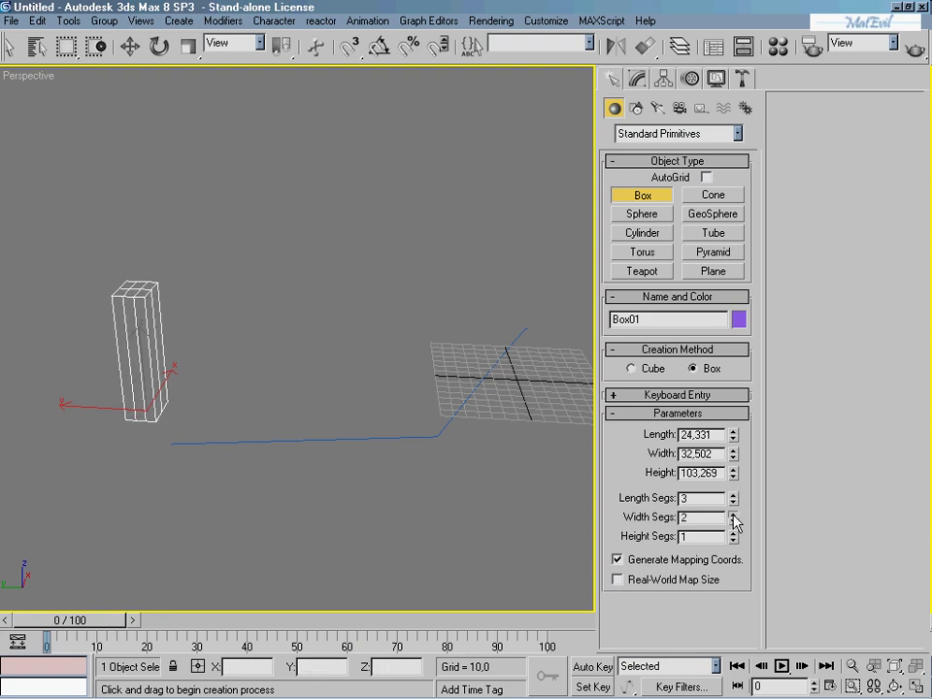
pyautogui.click(733, 513)
pyautogui.click(733, 513)
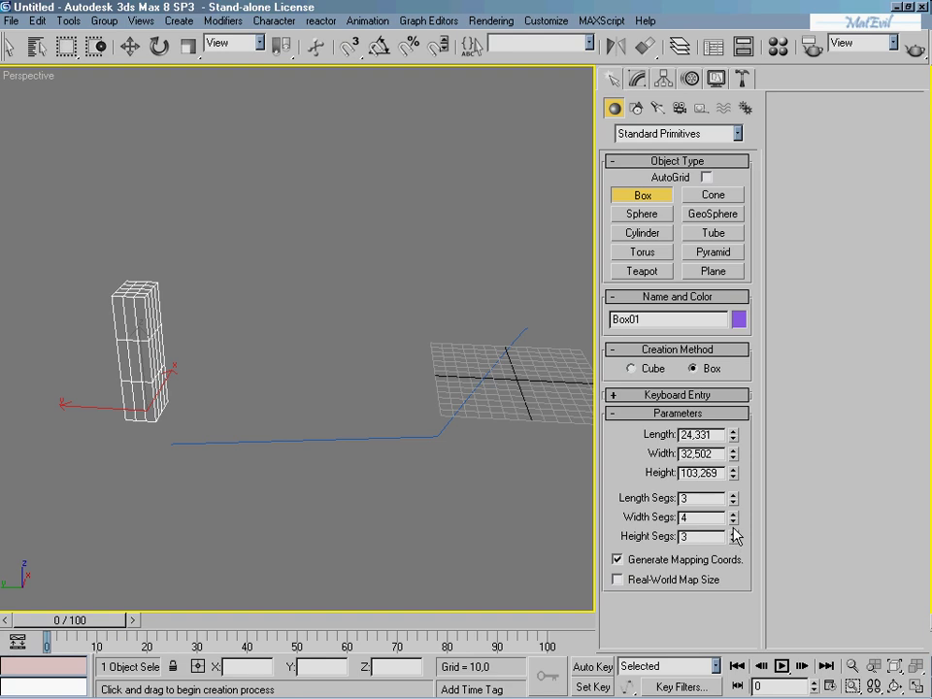
pyautogui.click(733, 521)
pyautogui.click(733, 521)
pyautogui.click(733, 520)
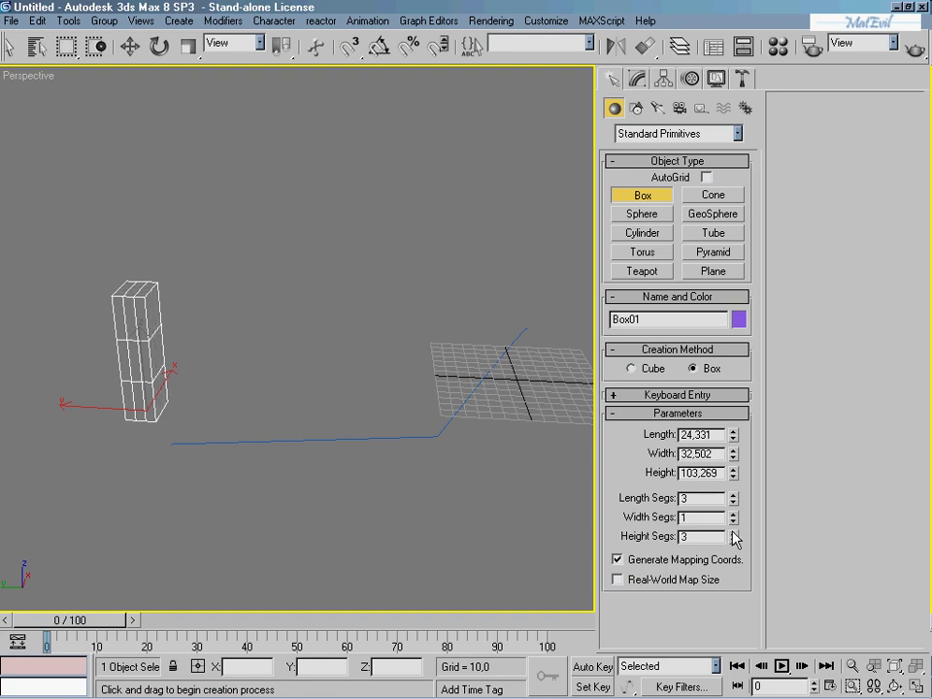
pyautogui.click(732, 533)
pyautogui.click(733, 533)
pyautogui.click(734, 514)
pyautogui.click(734, 513)
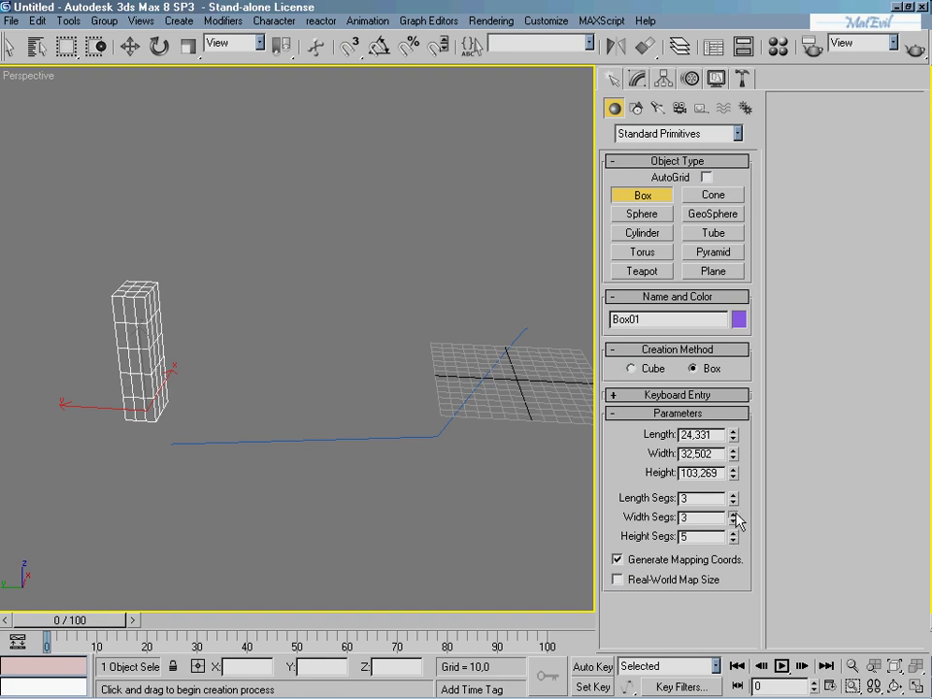
pyautogui.click(734, 514)
pyautogui.click(734, 514)
# - Add a Bend modifier to the box with a 36° angle
pyautogui.click(636, 79)
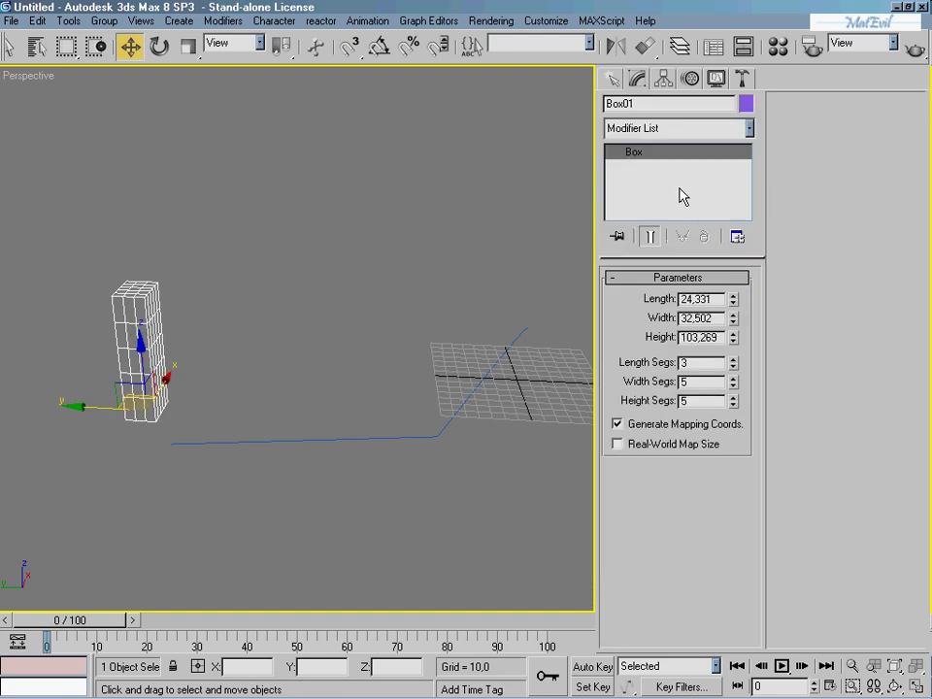
pyautogui.click(679, 130)
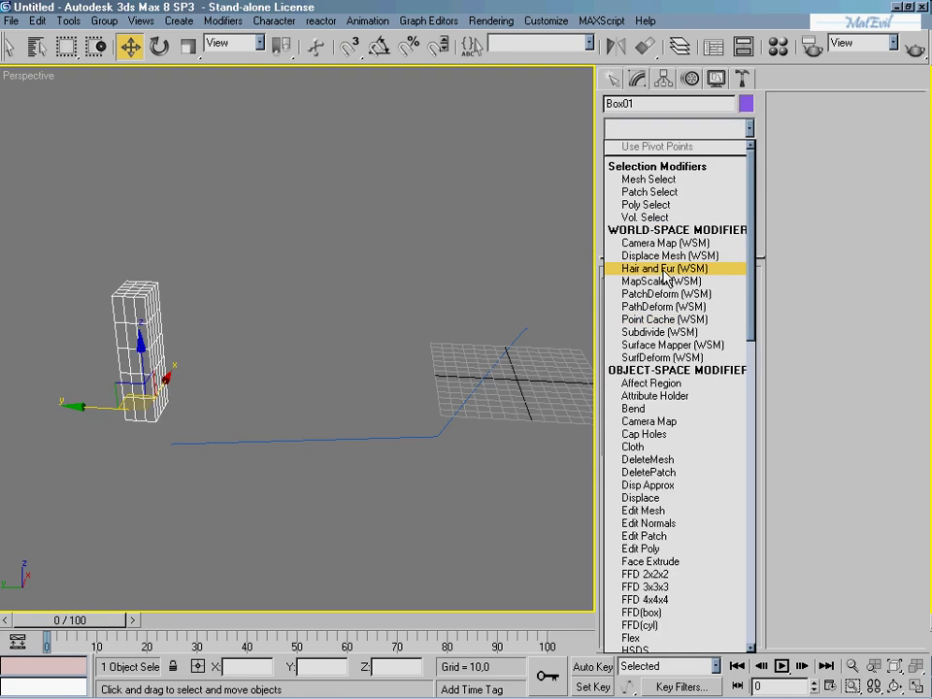
pyautogui.click(662, 408)
pyautogui.moveTo(725, 309); pyautogui.dragTo(715, 237)
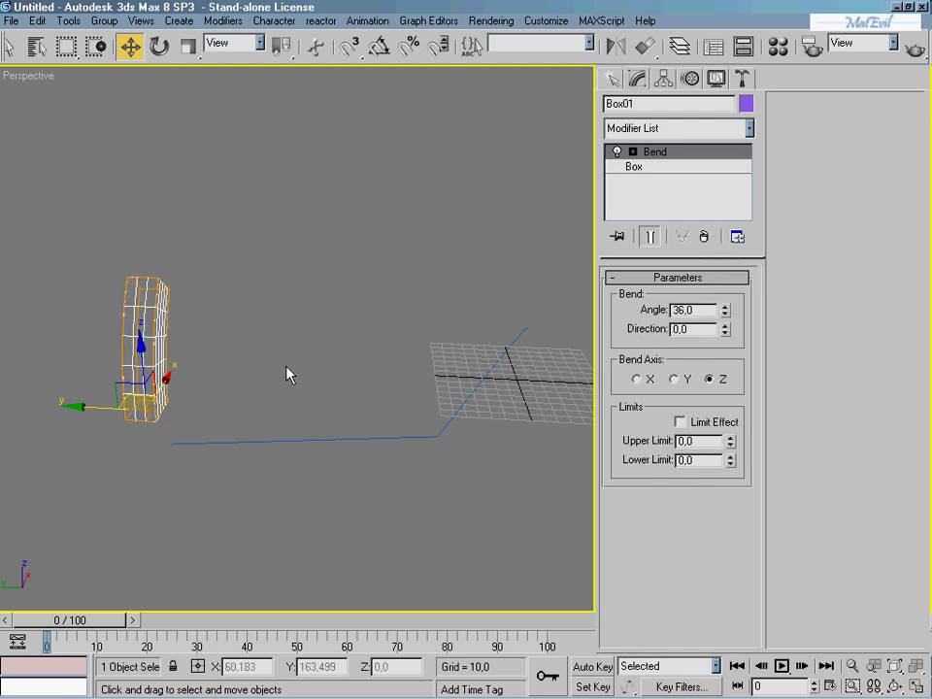
pyautogui.click(260, 246)
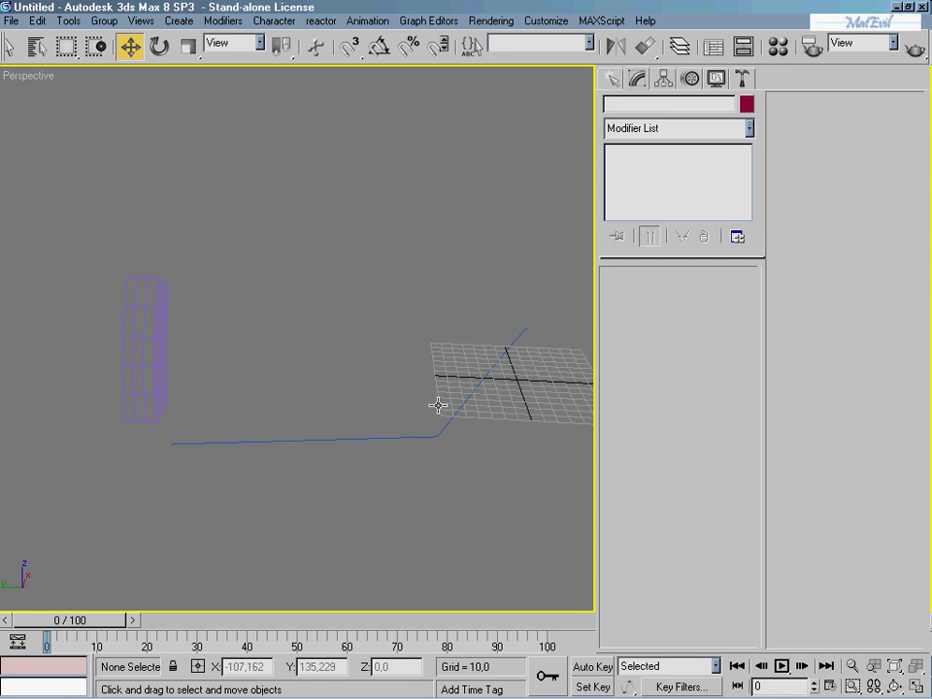
# - Try the Spacing Tool on the blue path with nothing selected, then close it
pyautogui.click(68, 21)
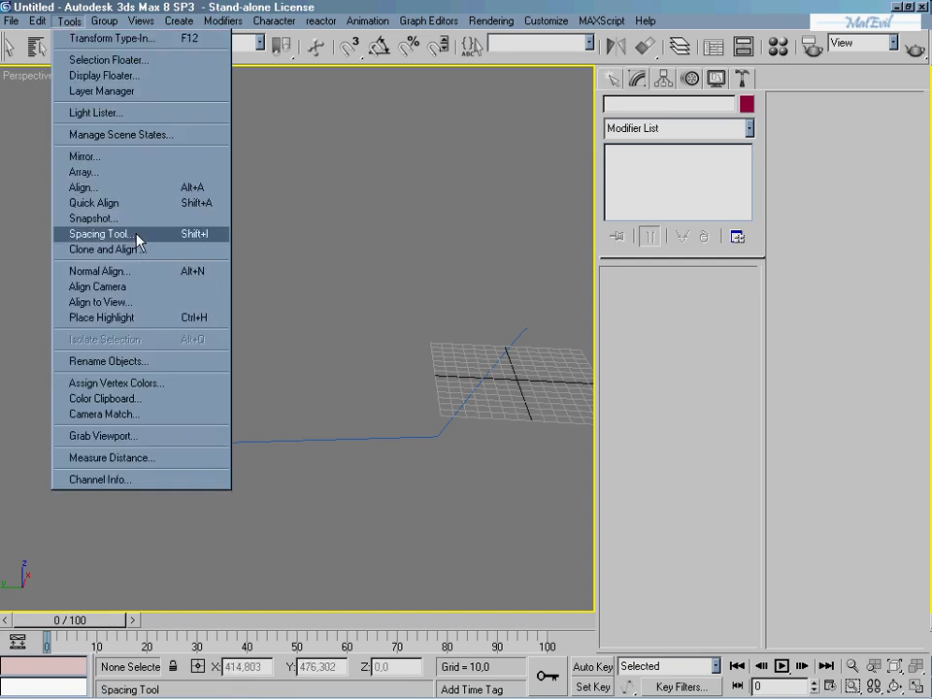
pyautogui.click(102, 234)
pyautogui.moveTo(578, 316); pyautogui.dragTo(758, 269)
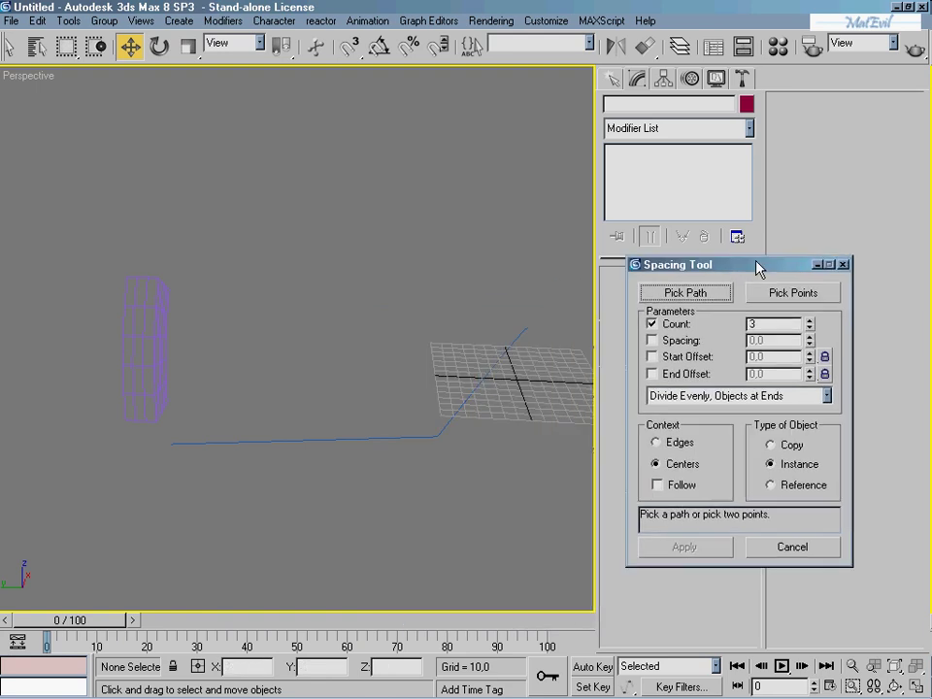
pyautogui.click(687, 294)
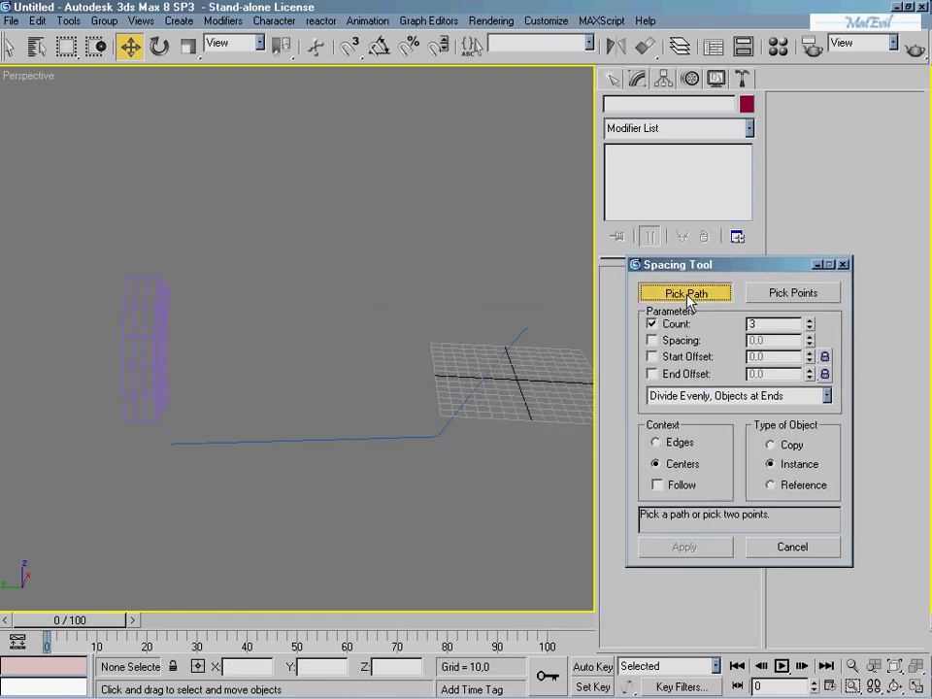
pyautogui.click(346, 440)
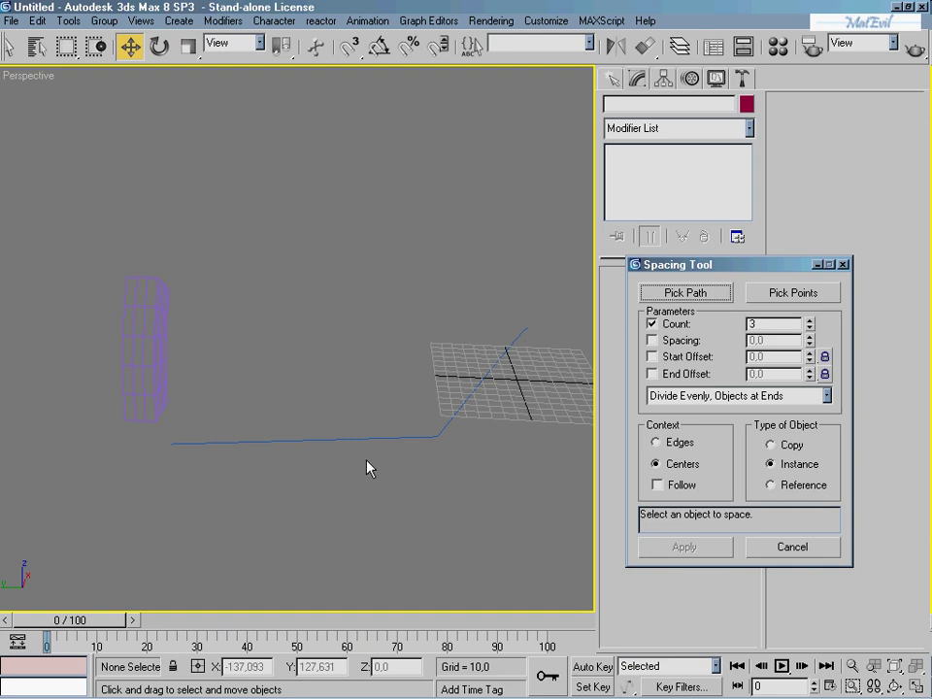
pyautogui.click(380, 437)
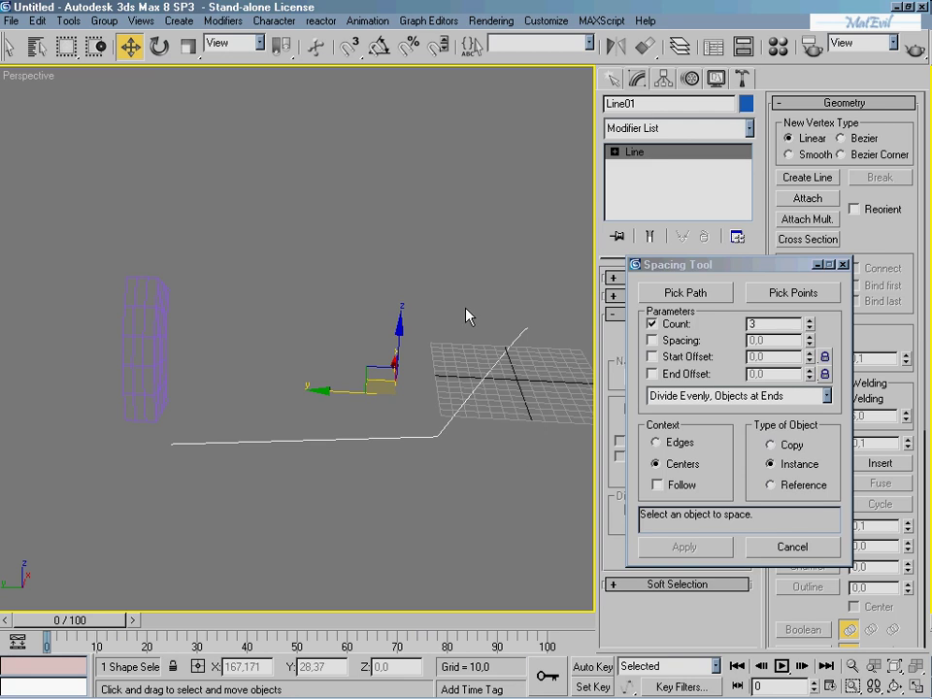
pyautogui.click(793, 549)
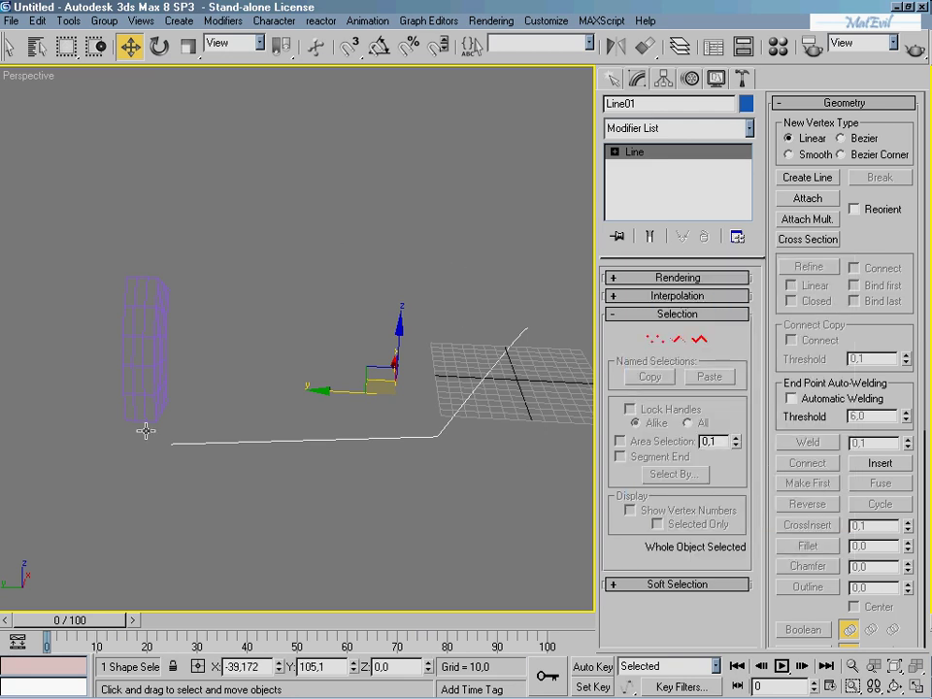
# - Space 8 instances of the bent box along the blue line with the Spacing Tool
pyautogui.click(151, 361)
pyautogui.click(68, 21)
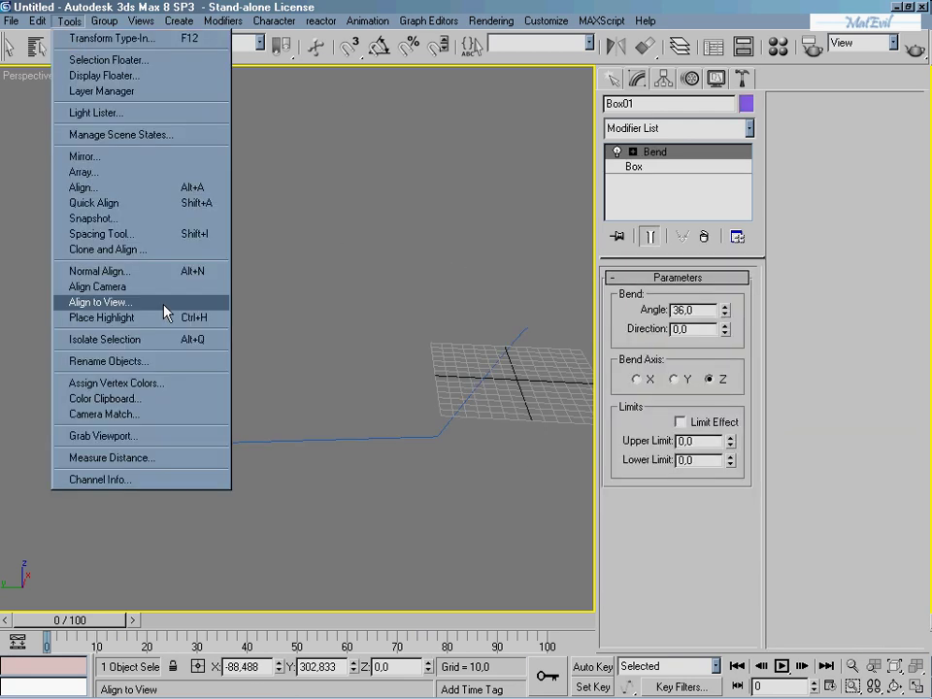
pyautogui.click(155, 236)
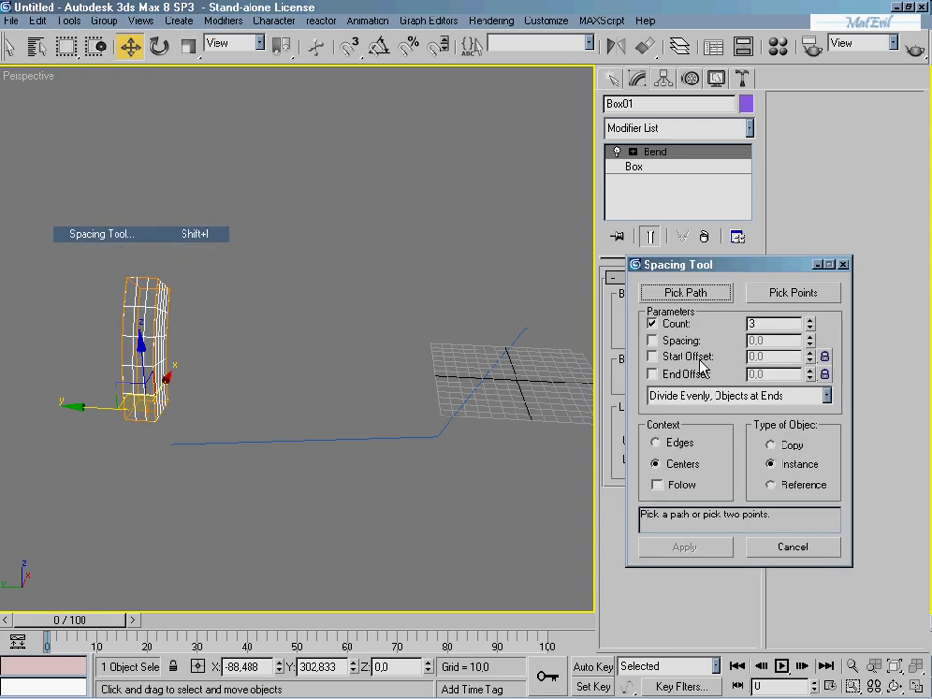
pyautogui.click(705, 296)
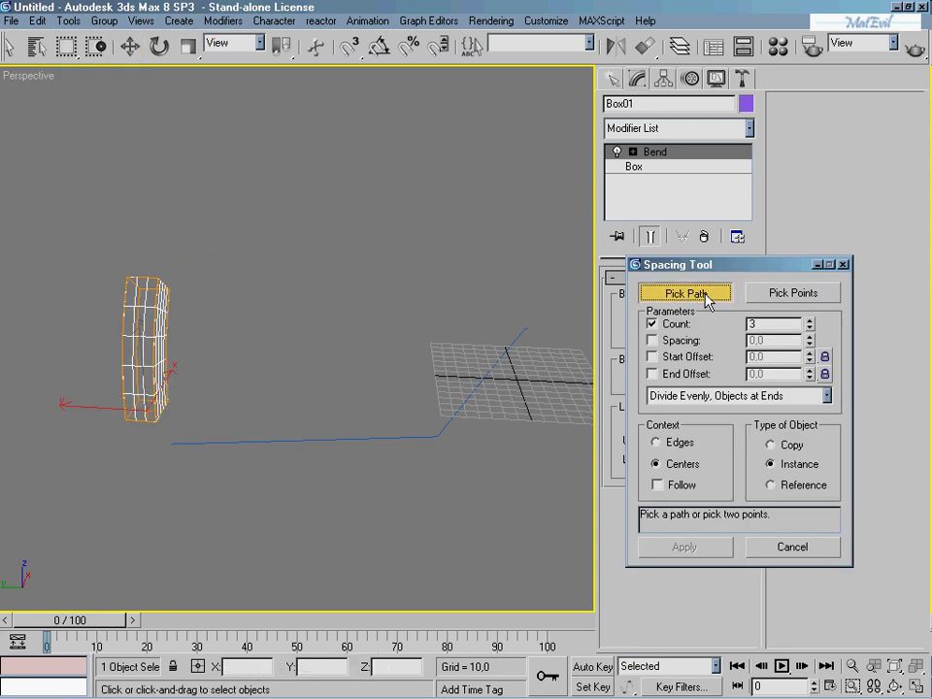
pyautogui.click(422, 436)
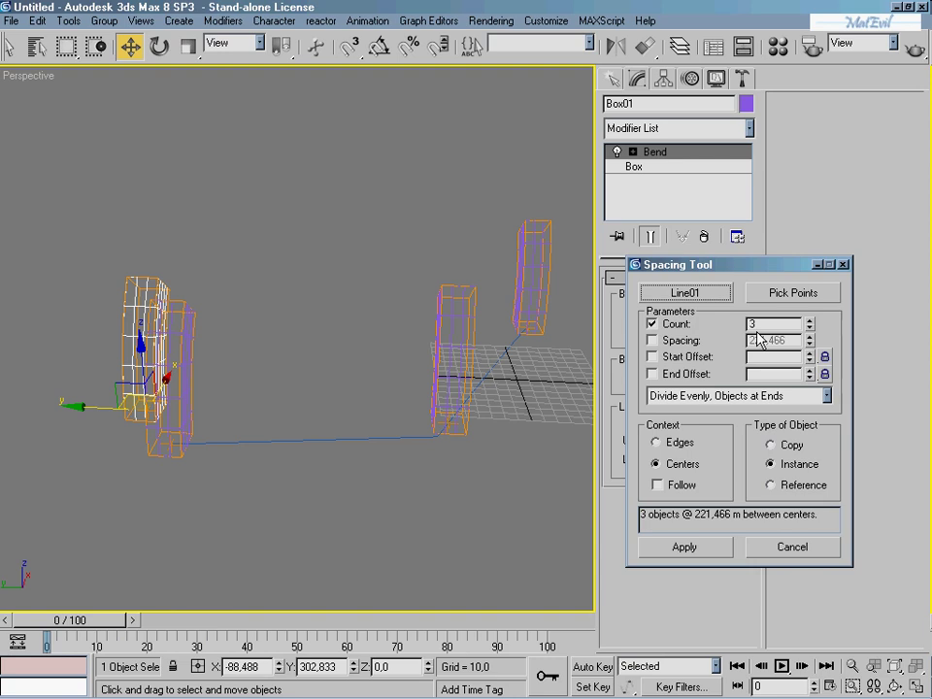
pyautogui.click(809, 323)
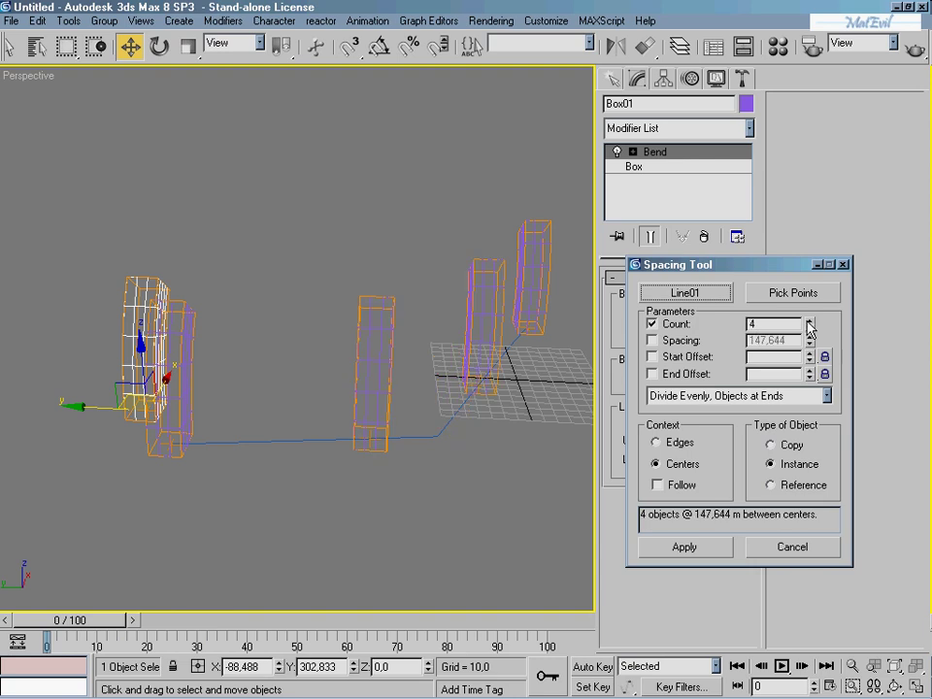
pyautogui.click(810, 323)
pyautogui.click(809, 323)
pyautogui.click(810, 323)
pyautogui.click(809, 324)
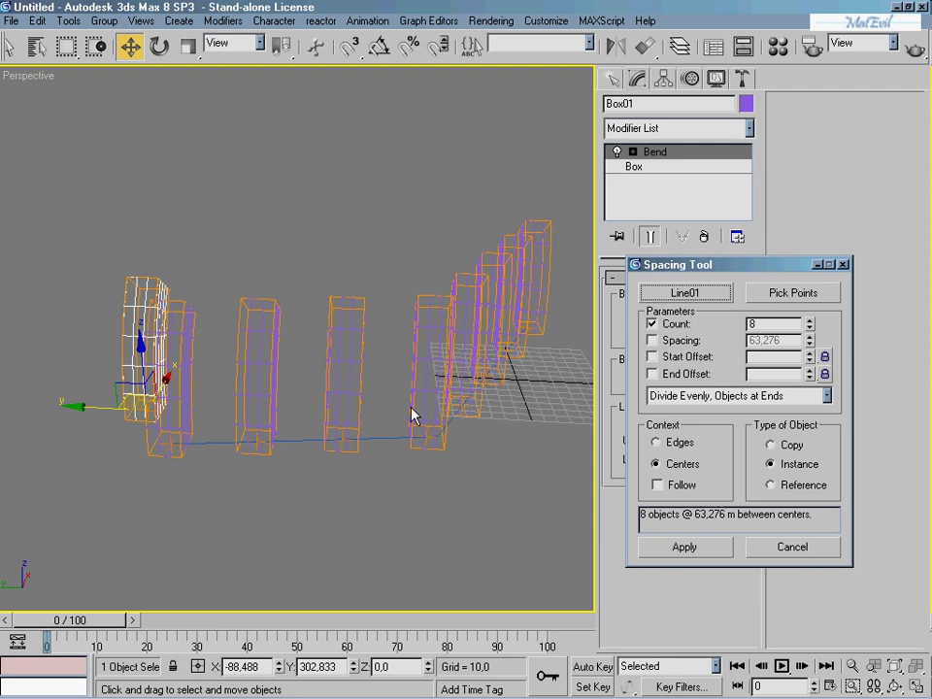
pyautogui.moveTo(483, 376)
pyautogui.keyDown('alt'); pyautogui.mouseDown(button='middle')
pyautogui.moveTo(273, 435)
pyautogui.moveTo(114, 453)
pyautogui.moveTo(414, 340)
pyautogui.moveTo(374, 362)
pyautogui.moveTo(301, 367)
pyautogui.mouseUp(button='middle'); pyautogui.keyUp('alt')
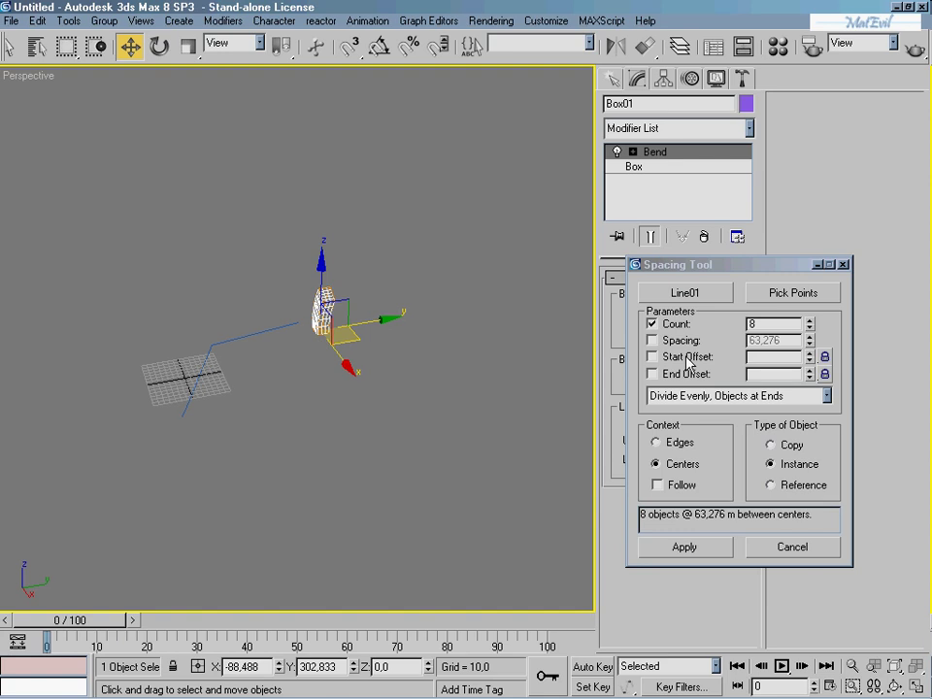
pyautogui.click(697, 297)
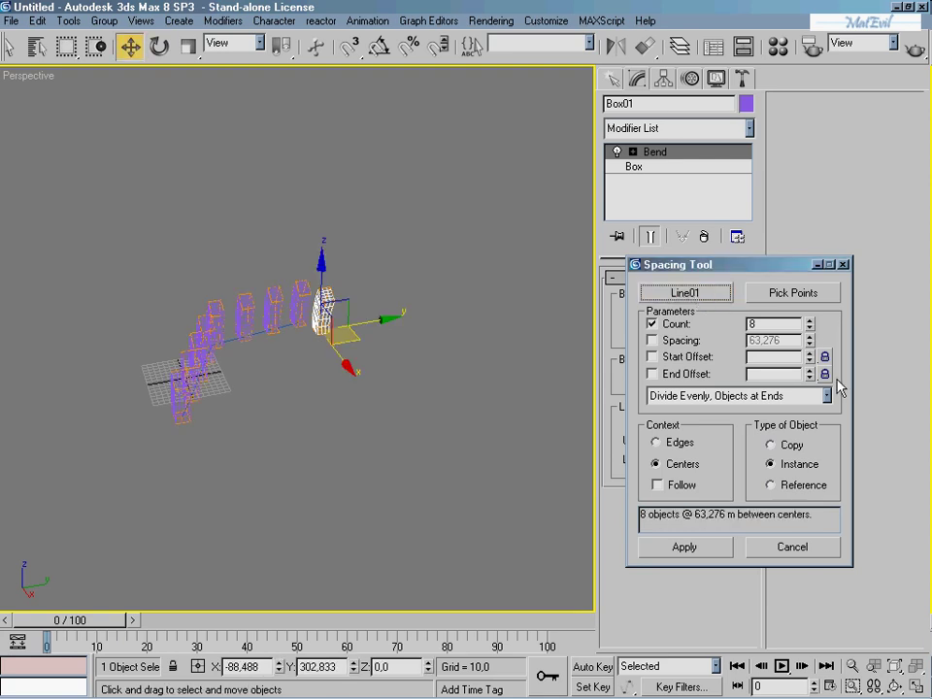
pyautogui.click(707, 551)
# - Orbit, pan and zoom to inspect the eight boxes spaced along the path
pyautogui.scroll(3, 312, 426)
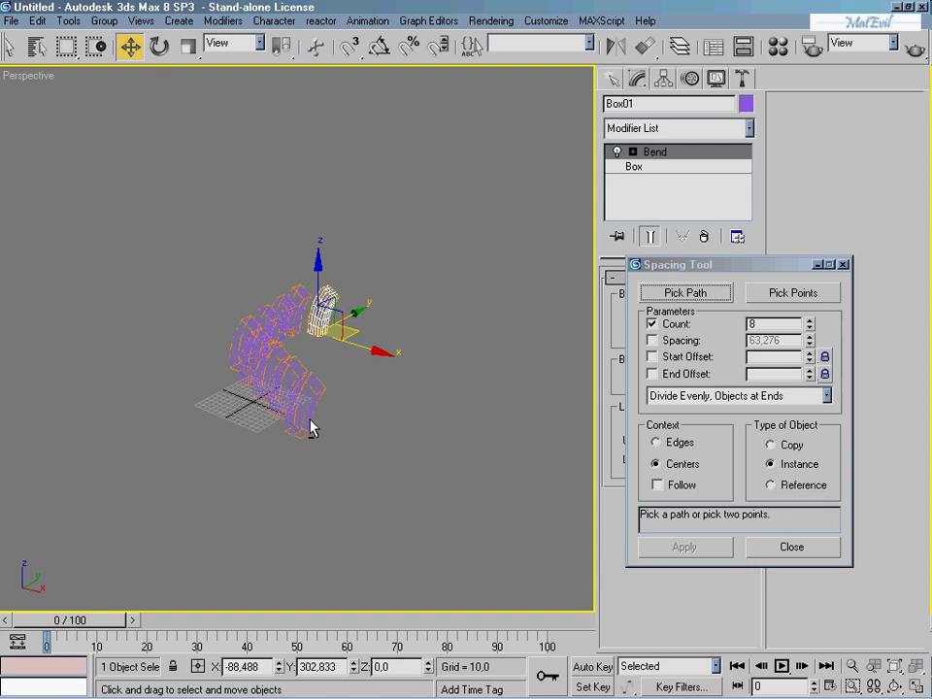
pyautogui.scroll(4, 321, 406)
pyautogui.scroll(-3, 322, 406)
pyautogui.moveTo(326, 391)
pyautogui.keyDown('alt'); pyautogui.mouseDown(button='middle')
pyautogui.moveTo(196, 378)
pyautogui.moveTo(253, 379)
pyautogui.moveTo(243, 426)
pyautogui.moveTo(327, 344)
pyautogui.mouseUp(button='middle'); pyautogui.keyUp('alt')
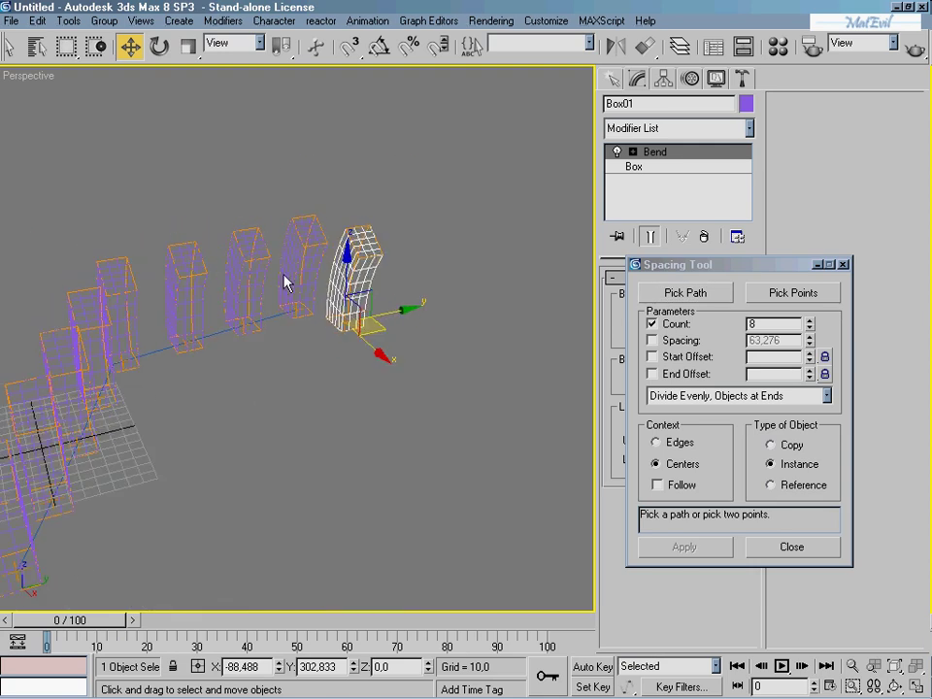
pyautogui.moveTo(169, 306)
pyautogui.keyDown('alt'); pyautogui.mouseDown(button='middle')
pyautogui.moveTo(191, 276)
pyautogui.moveTo(440, 215)
pyautogui.mouseUp(button='middle'); pyautogui.keyUp('alt')
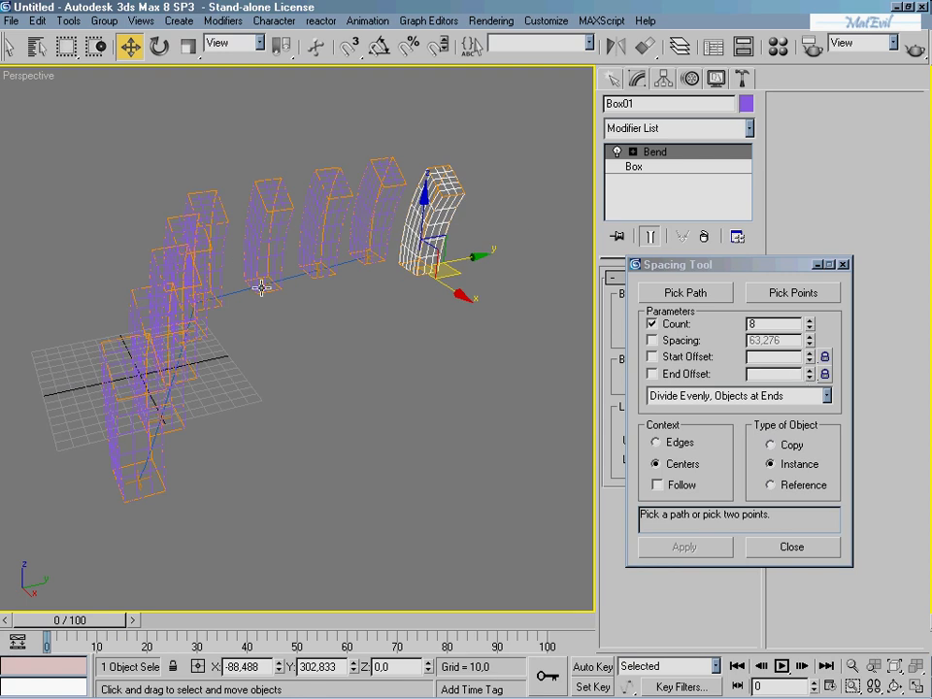
pyautogui.click(377, 308)
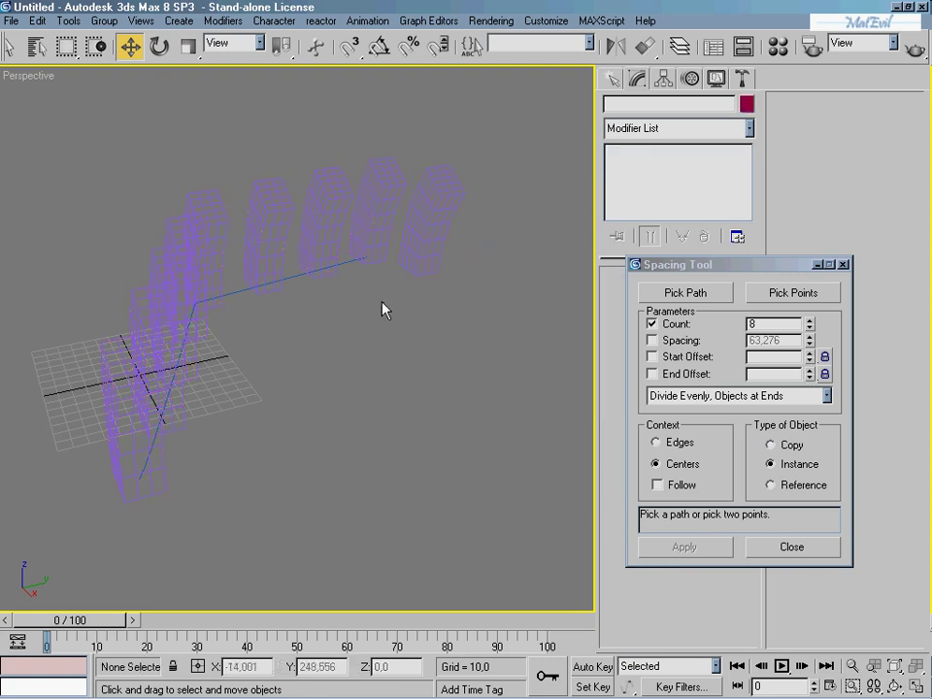
pyautogui.click(418, 244)
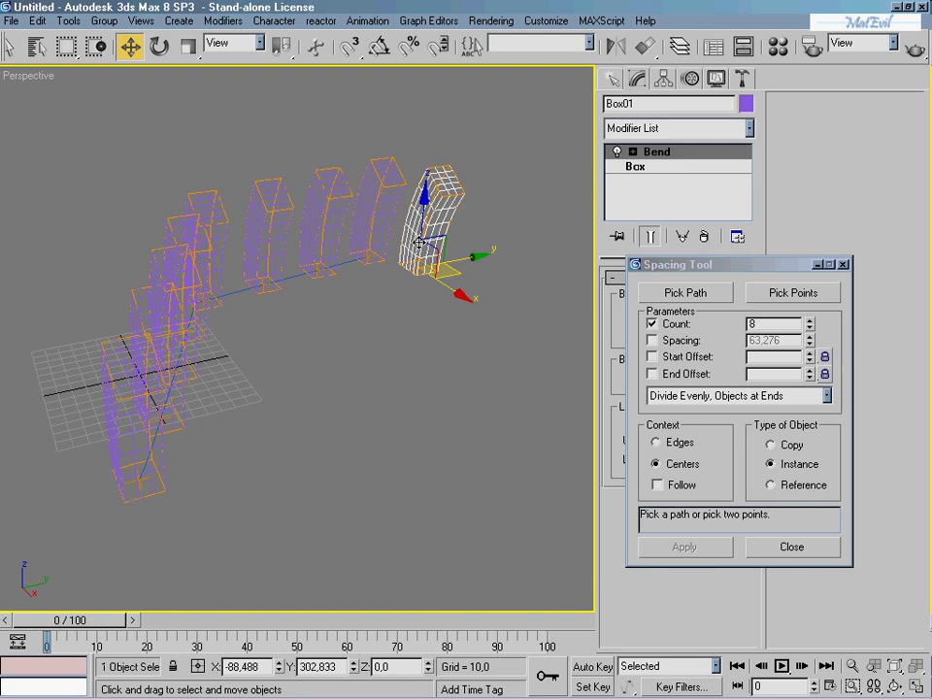
pyautogui.click(417, 376)
pyautogui.moveTo(447, 260); pyautogui.dragTo(299, 283, button='middle')
pyautogui.scroll(-5, 296, 291)
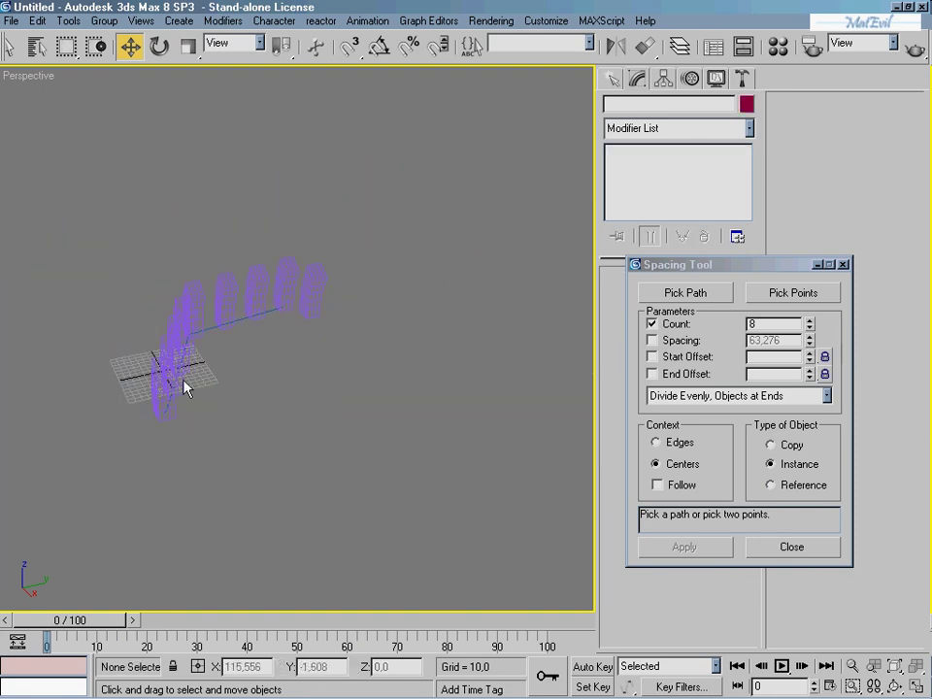
pyautogui.moveTo(811, 267); pyautogui.dragTo(557, 270)
# - Create a new tall box, about 182 units high, beside the spaced instances
pyautogui.click(558, 269)
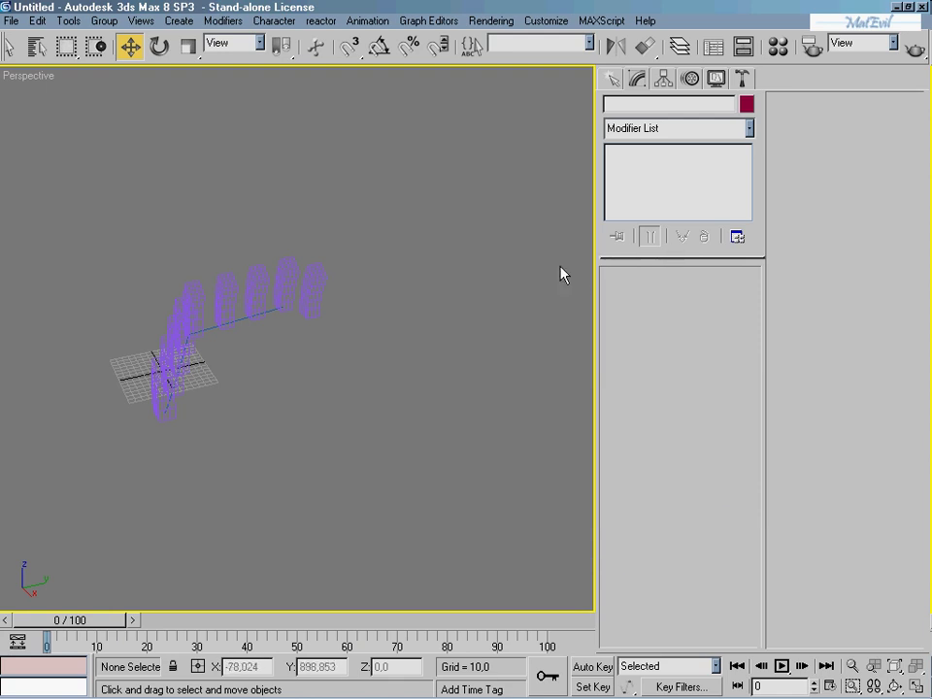
pyautogui.click(612, 79)
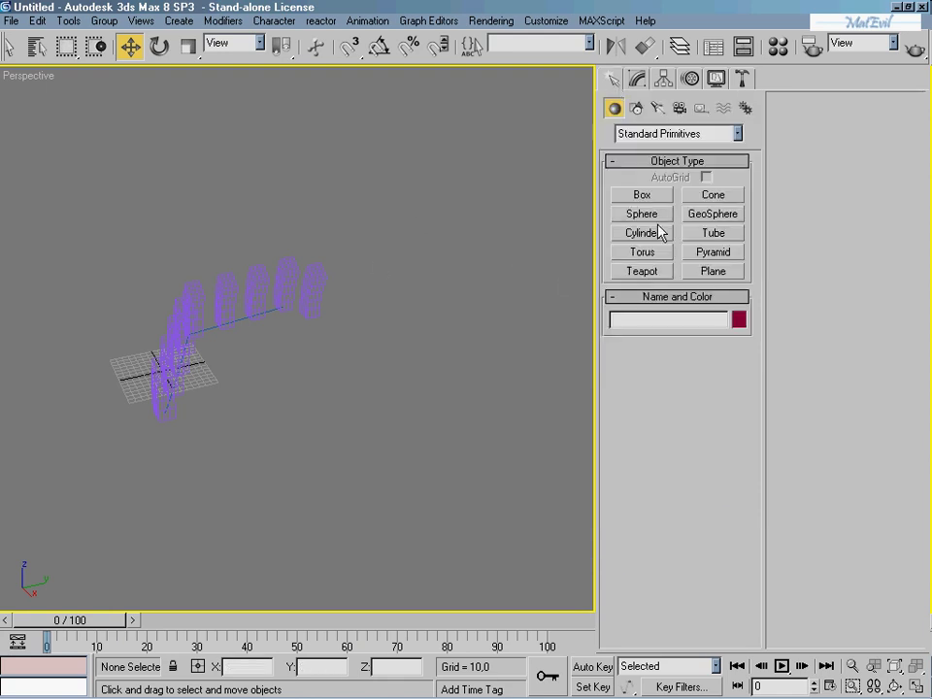
pyautogui.click(642, 195)
pyautogui.moveTo(205, 397); pyautogui.dragTo(257, 406)
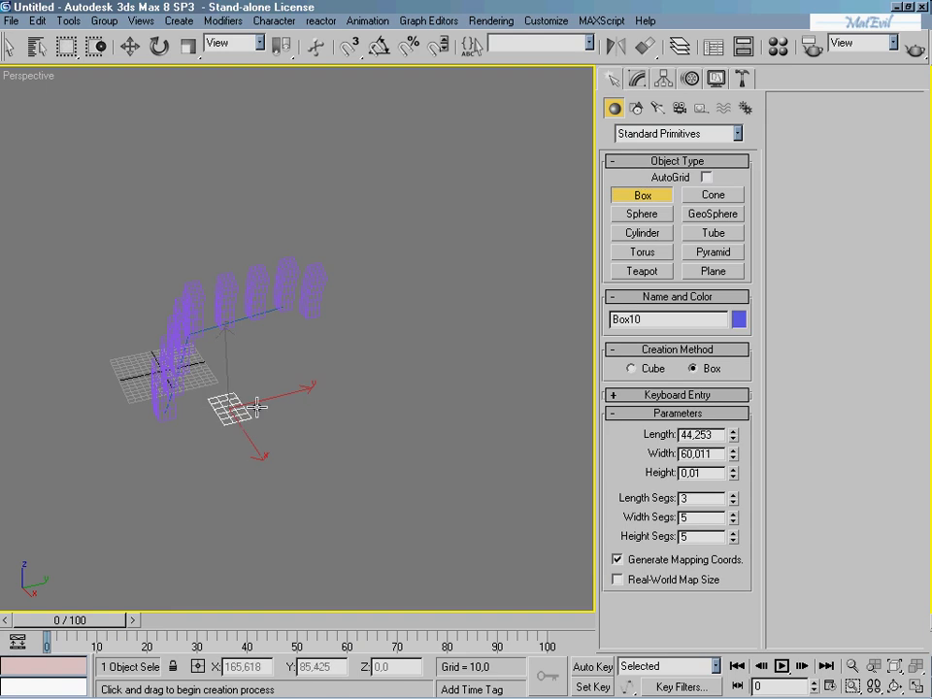
pyautogui.click(256, 212)
pyautogui.keyDown('alt'); pyautogui.moveTo(256, 212); pyautogui.dragTo(293, 260, button='middle'); pyautogui.keyUp('alt')
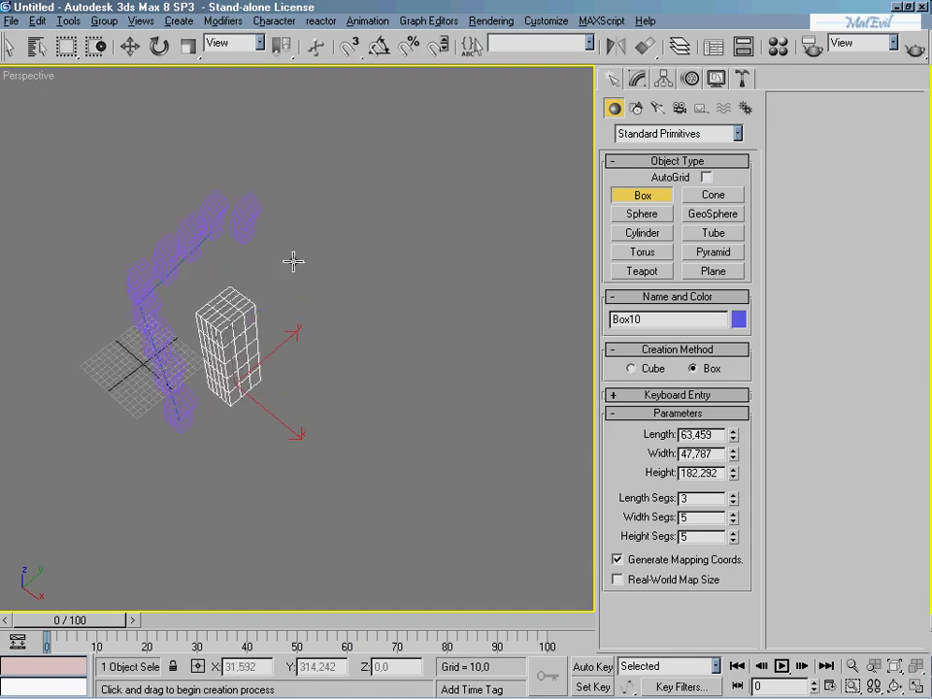
# - Move the new box to the right along the X axis
pyautogui.click(69, 20)
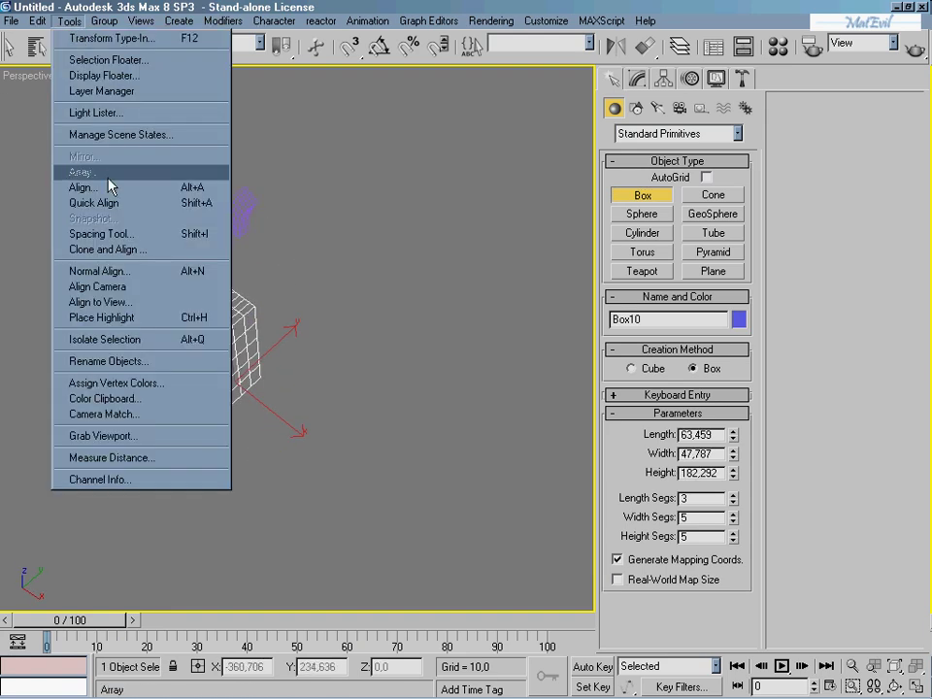
pyautogui.press('Escape')
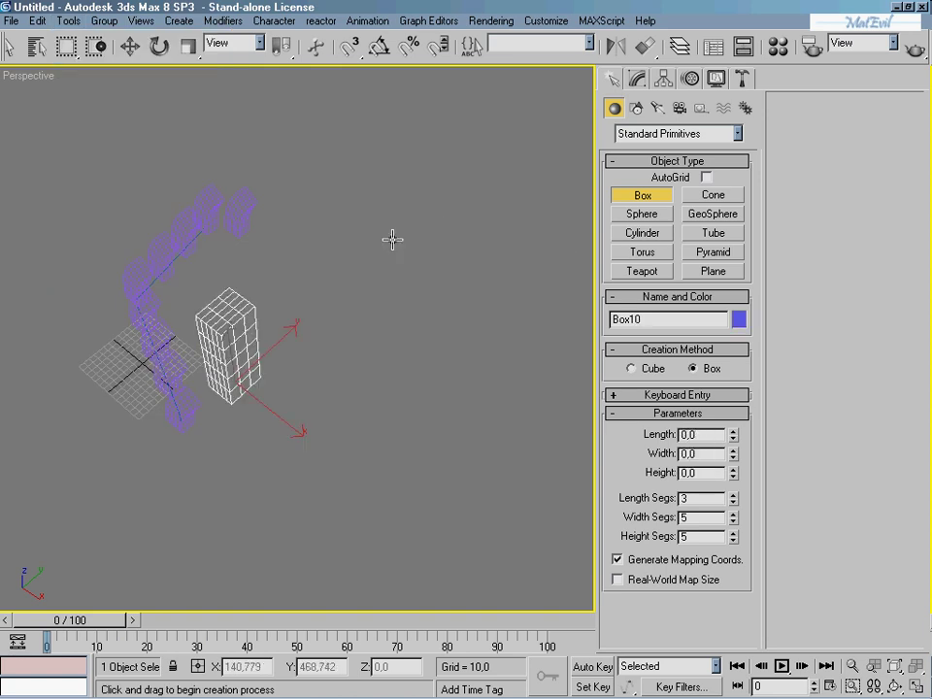
pyautogui.click(69, 21)
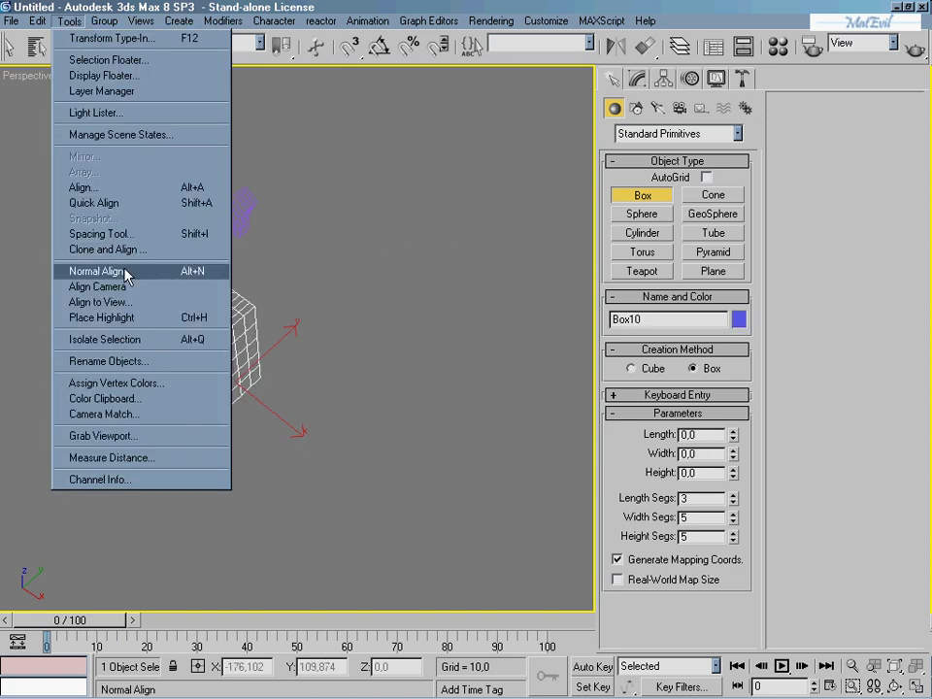
pyautogui.press('Escape')
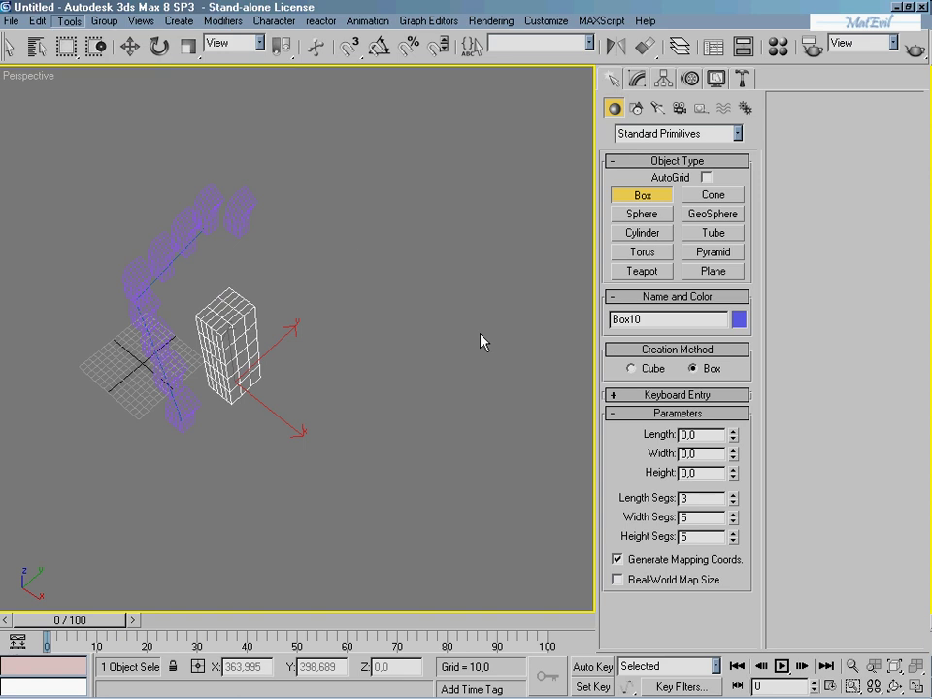
pyautogui.press('w')
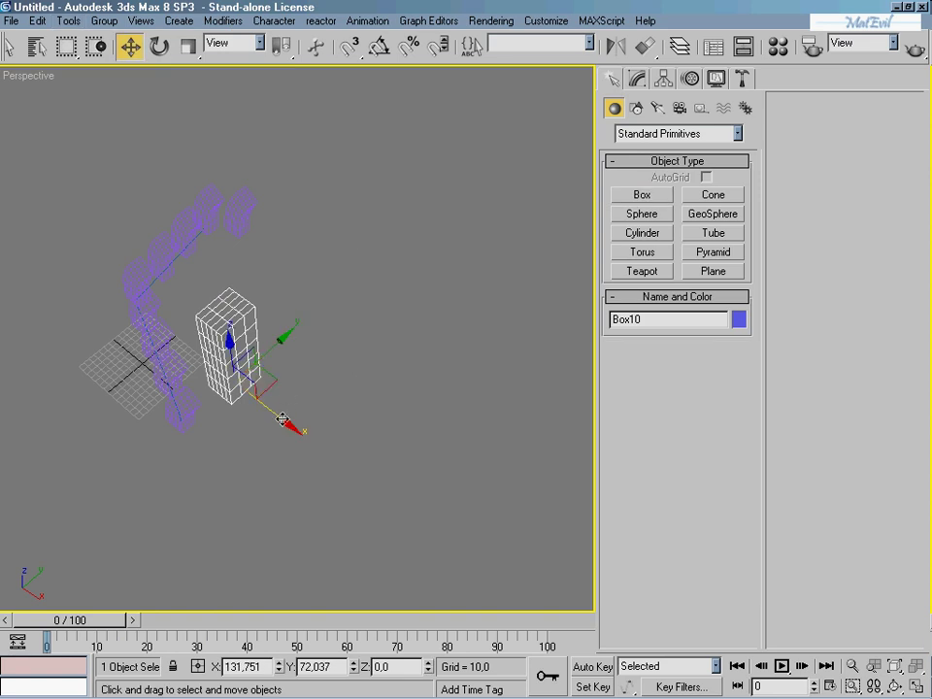
pyautogui.moveTo(281, 419); pyautogui.dragTo(339, 463)
pyautogui.click(326, 215)
pyautogui.click(298, 388)
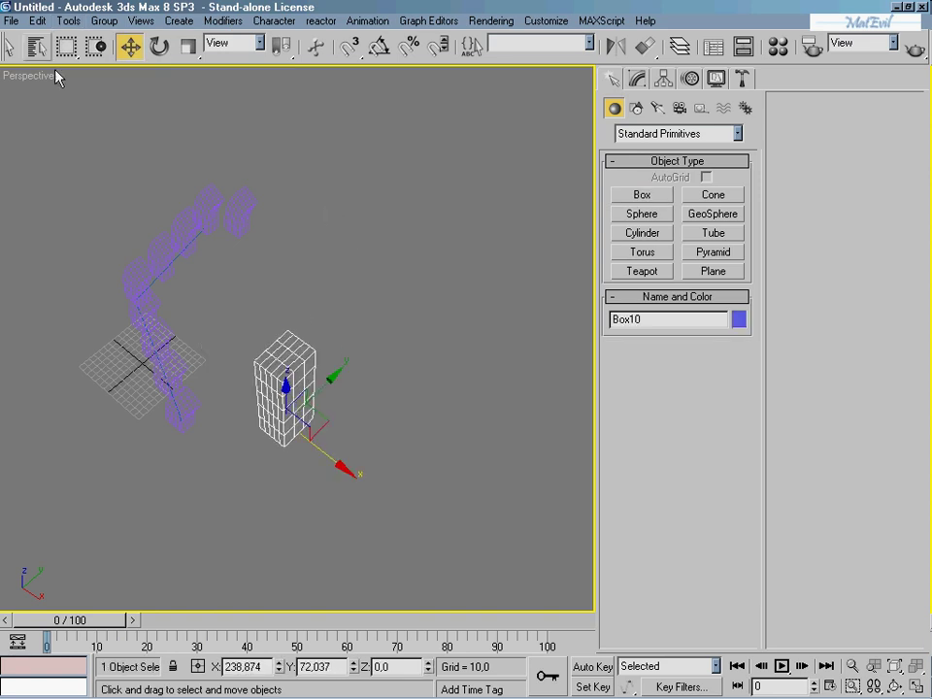
pyautogui.click(69, 21)
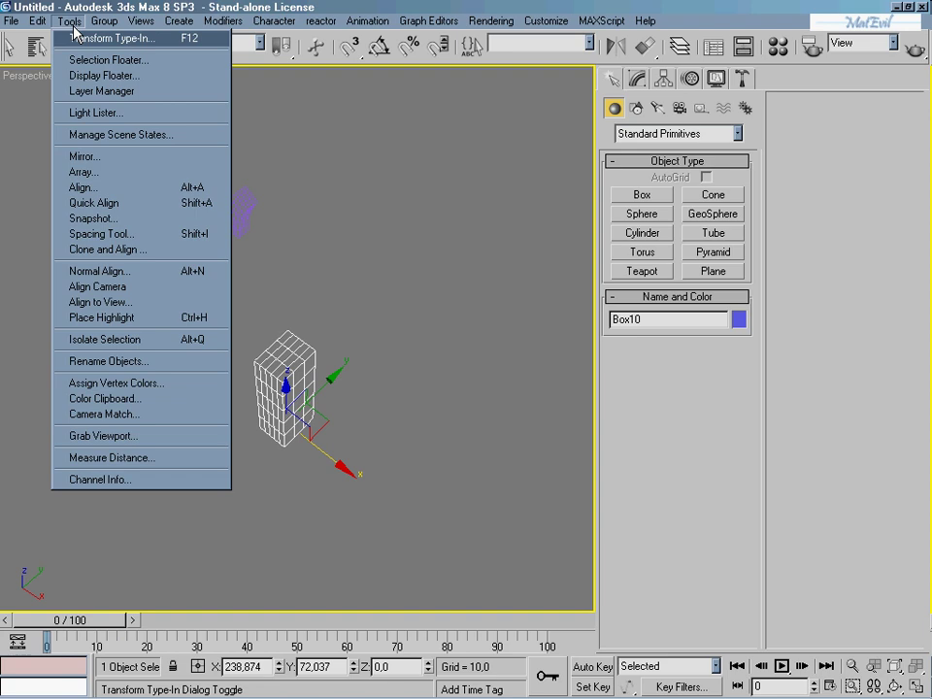
# - Open the Array settings with preview on and set the 1D count to 5
pyautogui.click(127, 175)
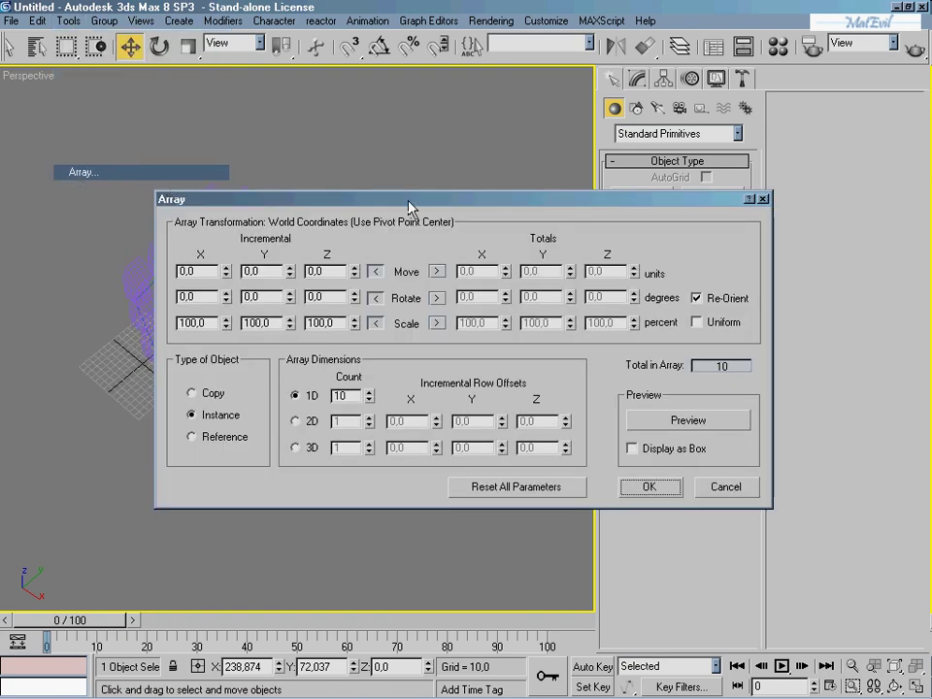
pyautogui.moveTo(409, 209)
pyautogui.mouseDown()
pyautogui.moveTo(524, 370)
pyautogui.moveTo(551, 366)
pyautogui.moveTo(543, 129)
pyautogui.moveTo(555, 126)
pyautogui.moveTo(534, 139)
pyautogui.mouseUp()
pyautogui.click(761, 357)
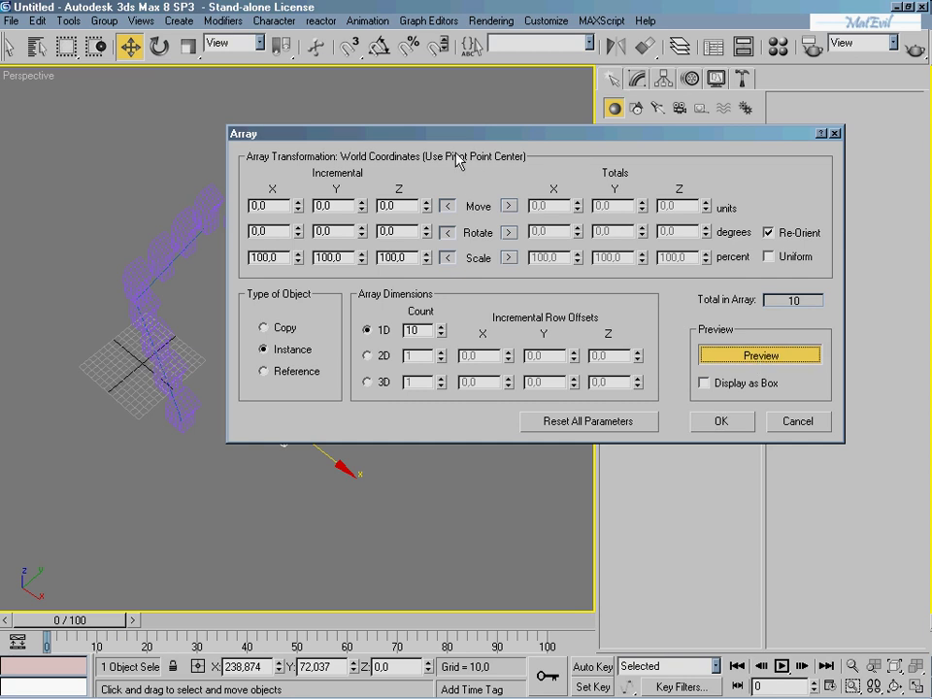
pyautogui.moveTo(459, 134)
pyautogui.mouseDown()
pyautogui.moveTo(616, 109)
pyautogui.moveTo(508, 410)
pyautogui.moveTo(327, 496)
pyautogui.moveTo(563, 192)
pyautogui.moveTo(569, 95)
pyautogui.moveTo(529, 18)
pyautogui.mouseUp()
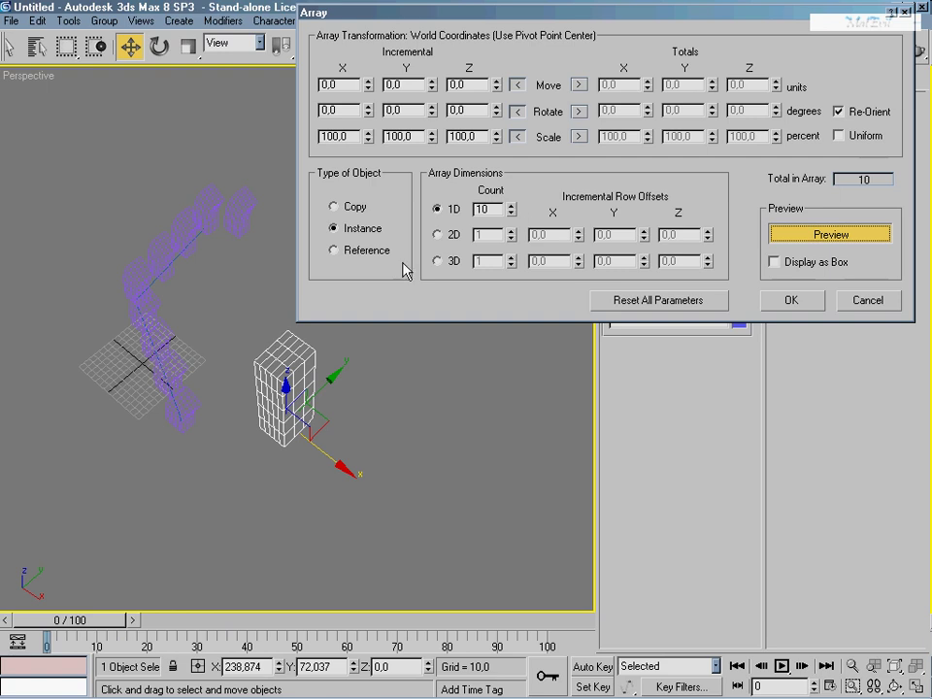
pyautogui.click(511, 214)
pyautogui.click(512, 214)
pyautogui.click(513, 215)
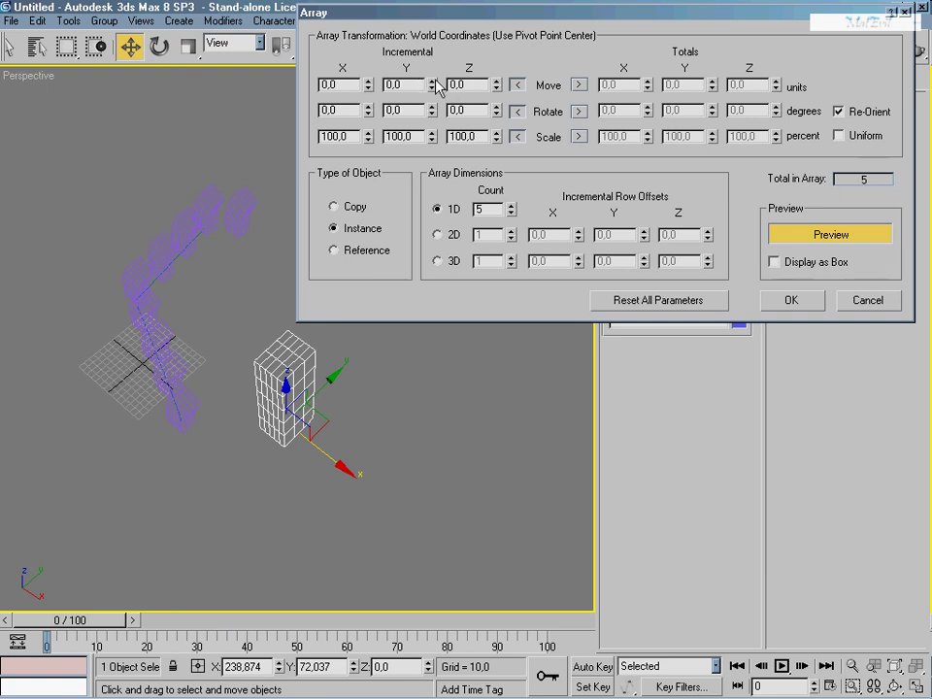
# - Set each instance to move 171 in Y, rotate 31° about Y and scale 152% in Y
pyautogui.moveTo(436, 88)
pyautogui.mouseDown()
pyautogui.moveTo(434, 660)
pyautogui.moveTo(663, 215)
pyautogui.mouseUp()
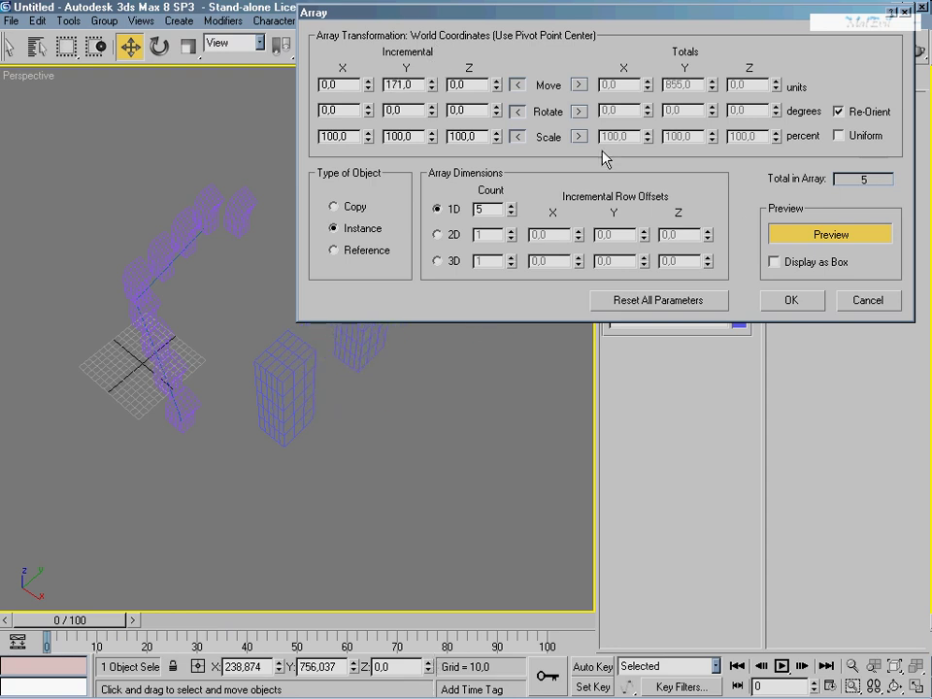
pyautogui.moveTo(589, 15)
pyautogui.mouseDown()
pyautogui.moveTo(664, 419)
pyautogui.moveTo(553, 70)
pyautogui.mouseUp()
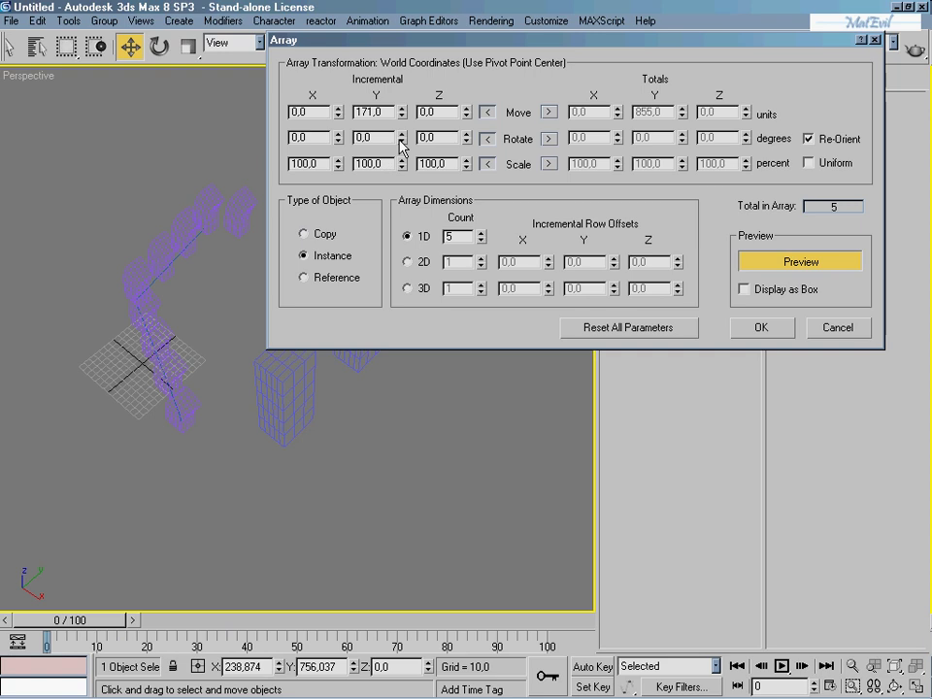
pyautogui.moveTo(404, 141); pyautogui.dragTo(403, 114)
pyautogui.moveTo(444, 44); pyautogui.dragTo(614, 450)
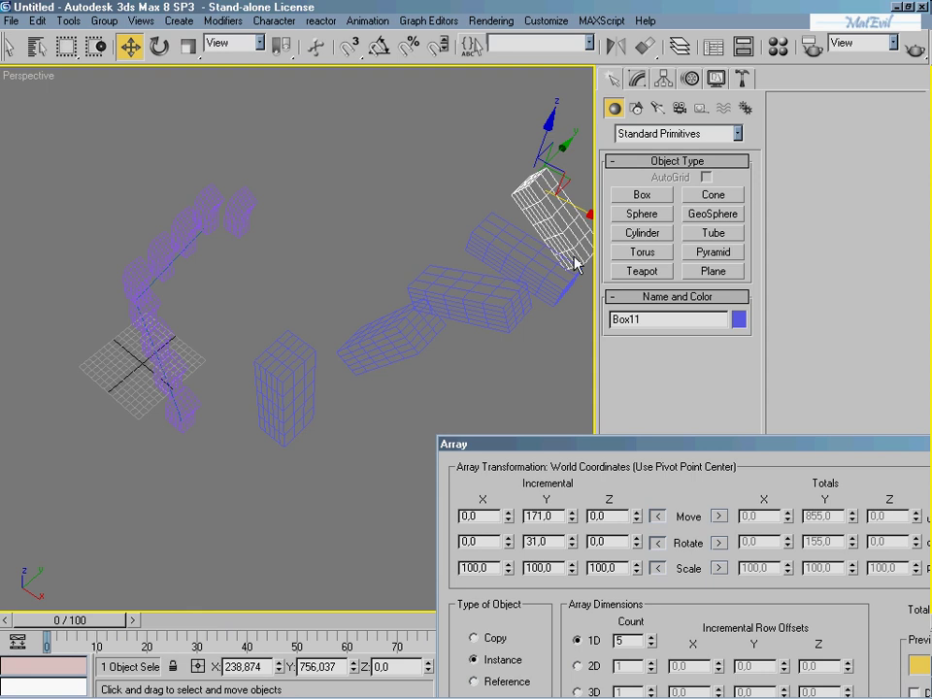
pyautogui.moveTo(629, 445); pyautogui.dragTo(481, 157)
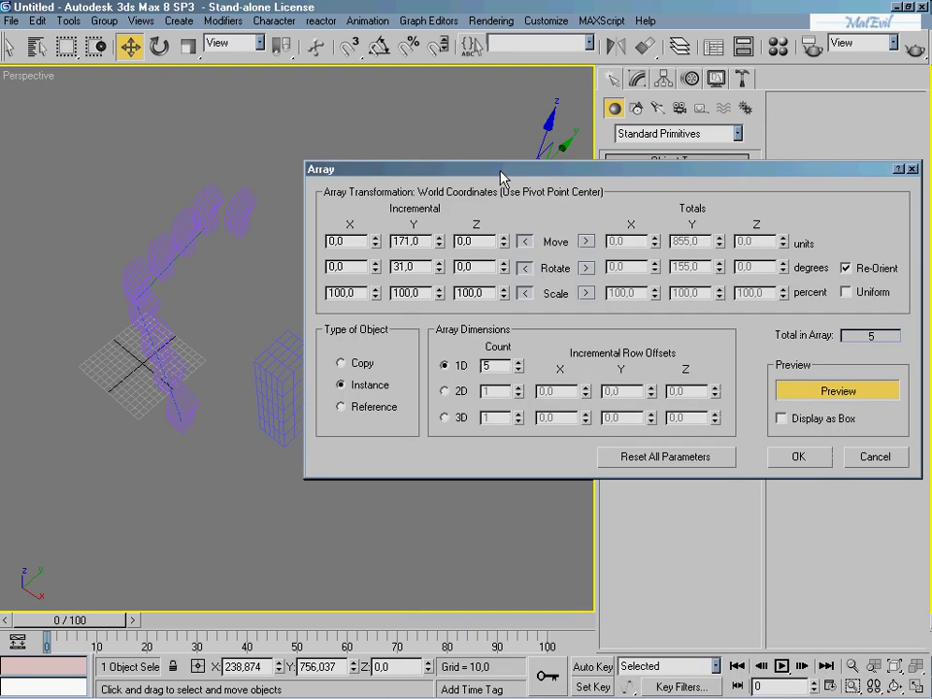
pyautogui.click(830, 277)
pyautogui.moveTo(587, 156); pyautogui.dragTo(560, 84)
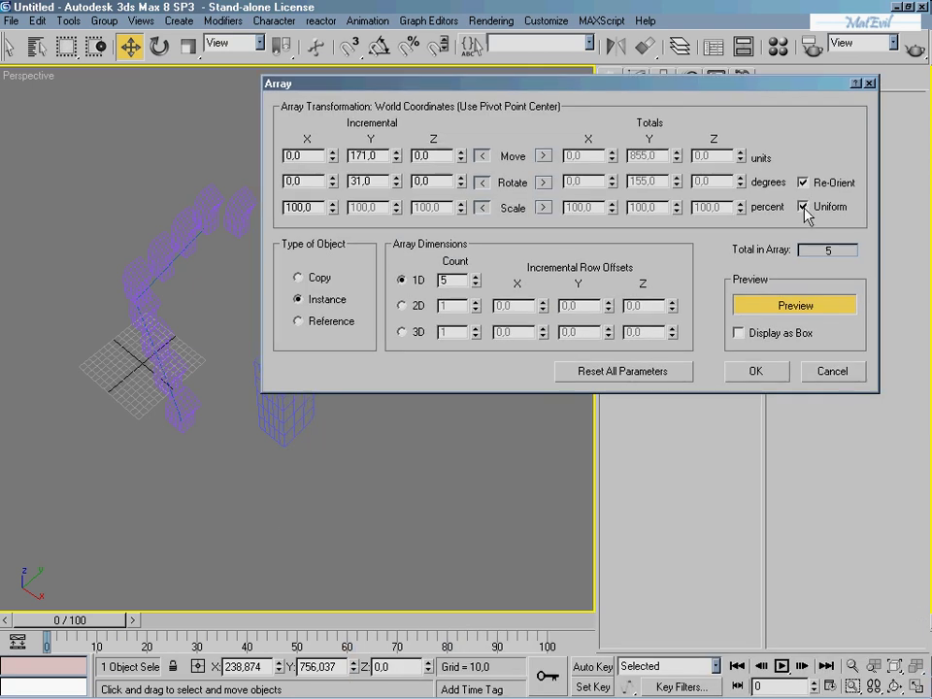
pyautogui.click(803, 206)
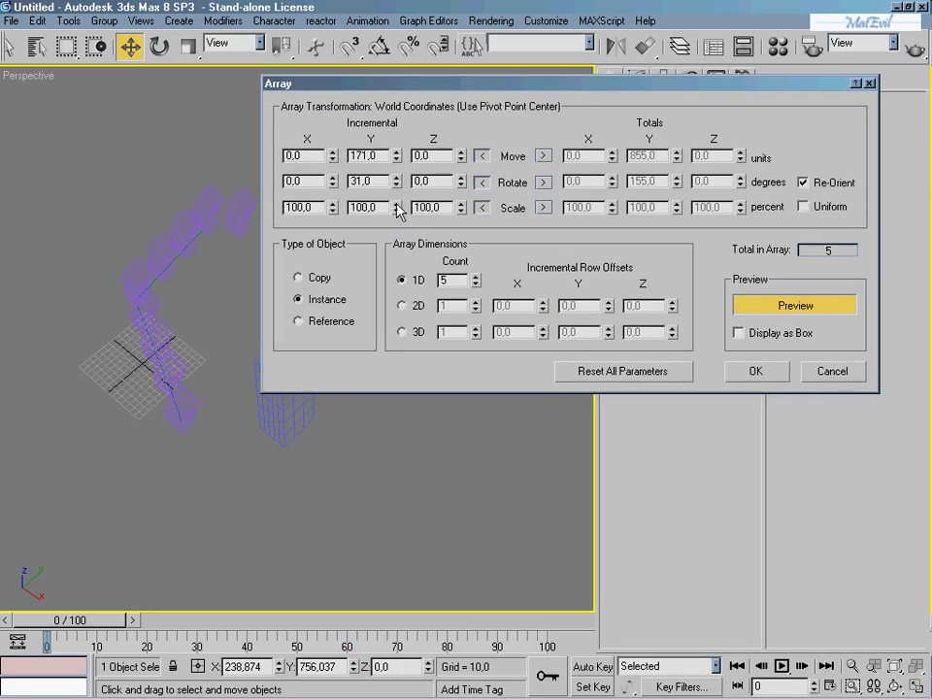
pyautogui.moveTo(398, 213); pyautogui.dragTo(396, 167)
pyautogui.moveTo(462, 89); pyautogui.dragTo(553, 359)
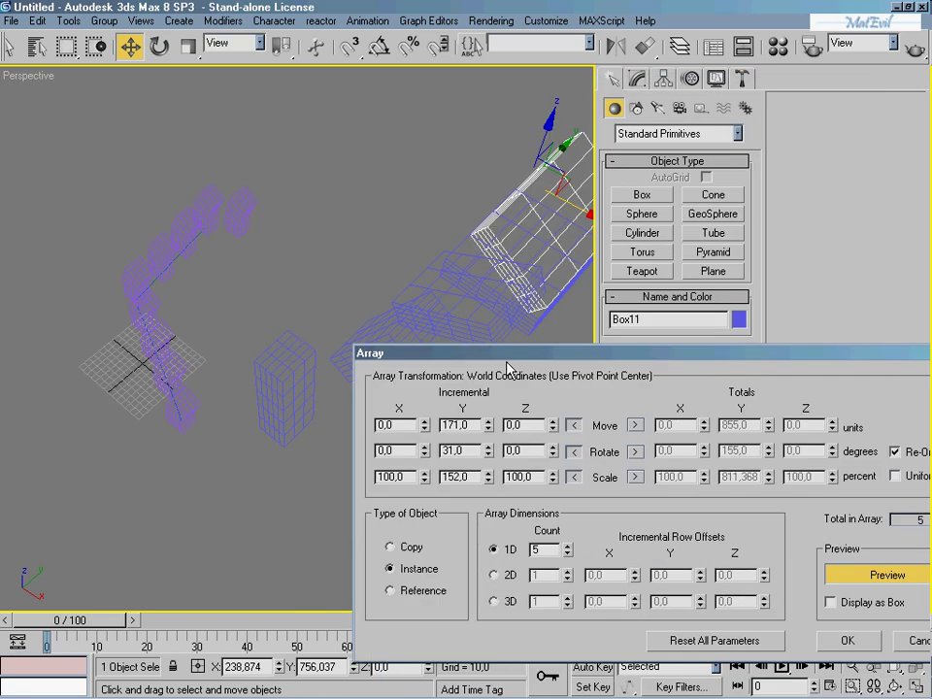
pyautogui.moveTo(436, 355); pyautogui.dragTo(337, 192)
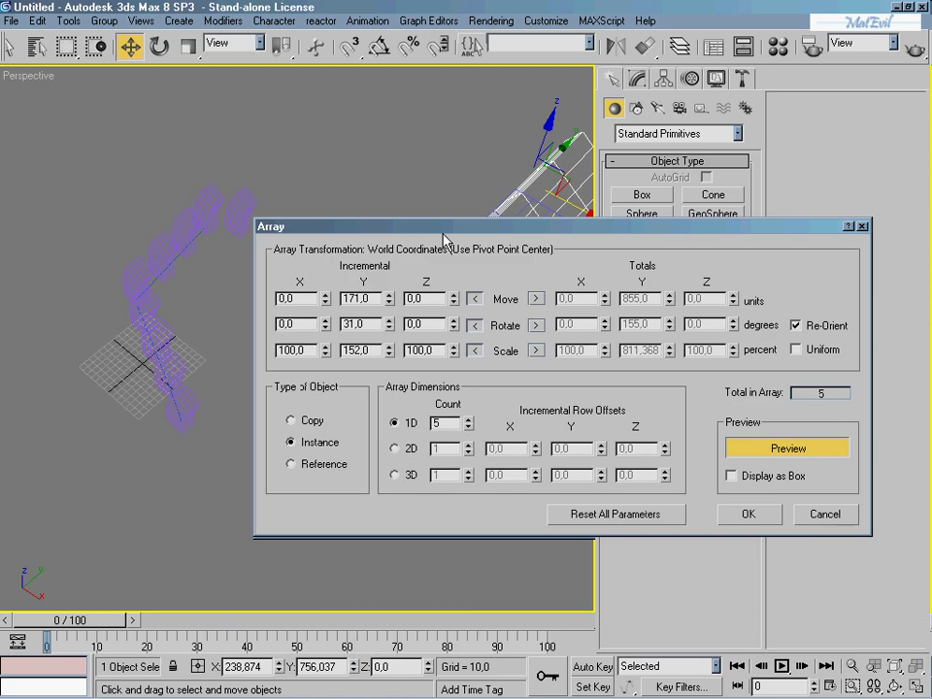
# - Add 194% Z scale, -35° X rotation and -131 X move per copy, then create the array
pyautogui.moveTo(456, 312)
pyautogui.mouseDown()
pyautogui.moveTo(454, 233)
pyautogui.moveTo(470, 193)
pyautogui.mouseUp()
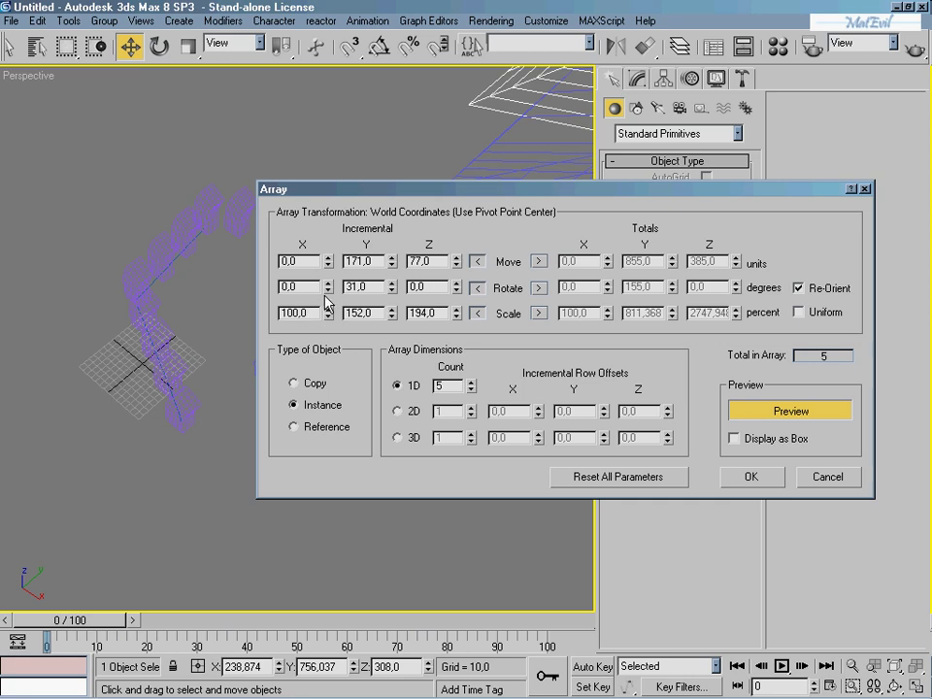
pyautogui.moveTo(328, 289); pyautogui.dragTo(344, 307)
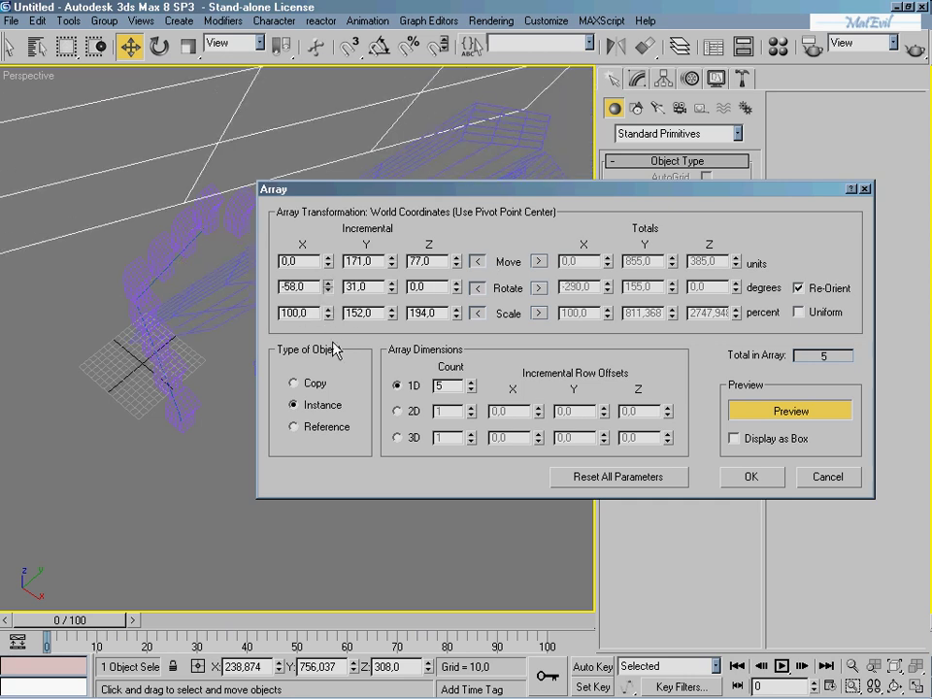
pyautogui.moveTo(344, 308); pyautogui.dragTo(331, 315)
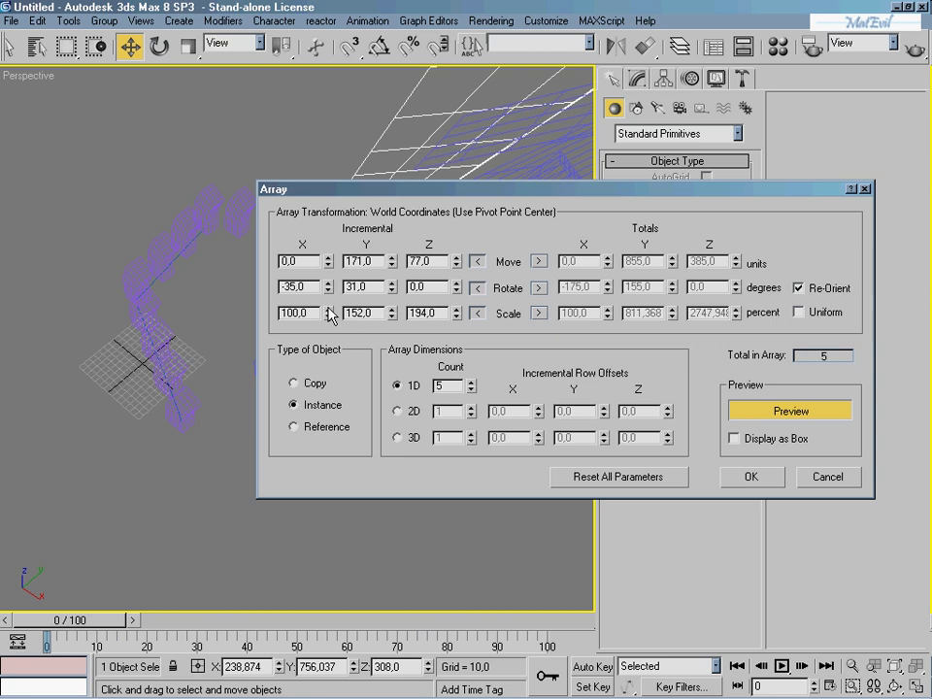
pyautogui.moveTo(328, 270); pyautogui.dragTo(585, 473)
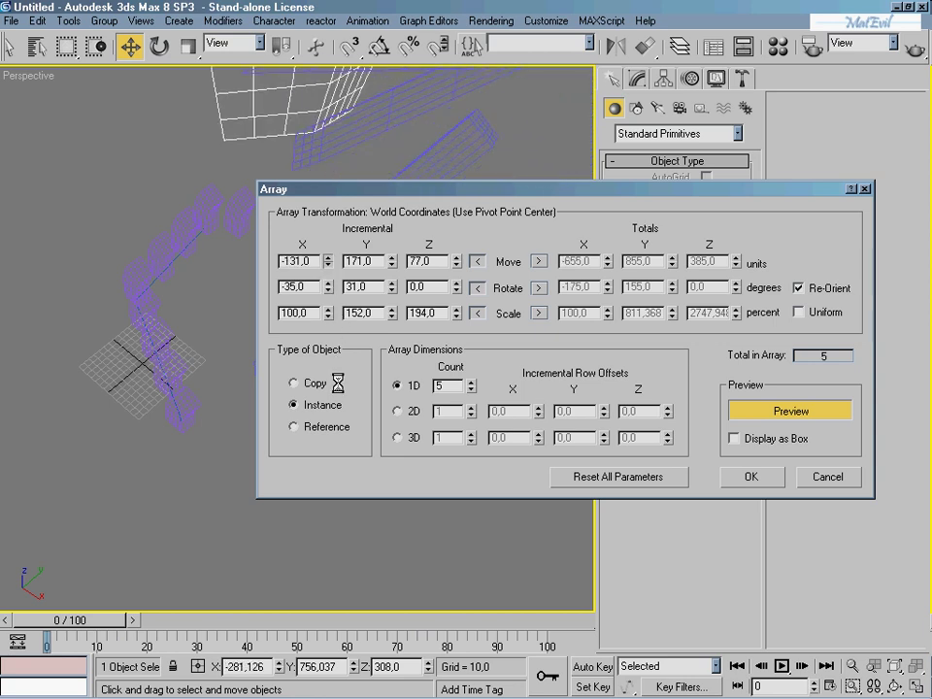
pyautogui.click(761, 481)
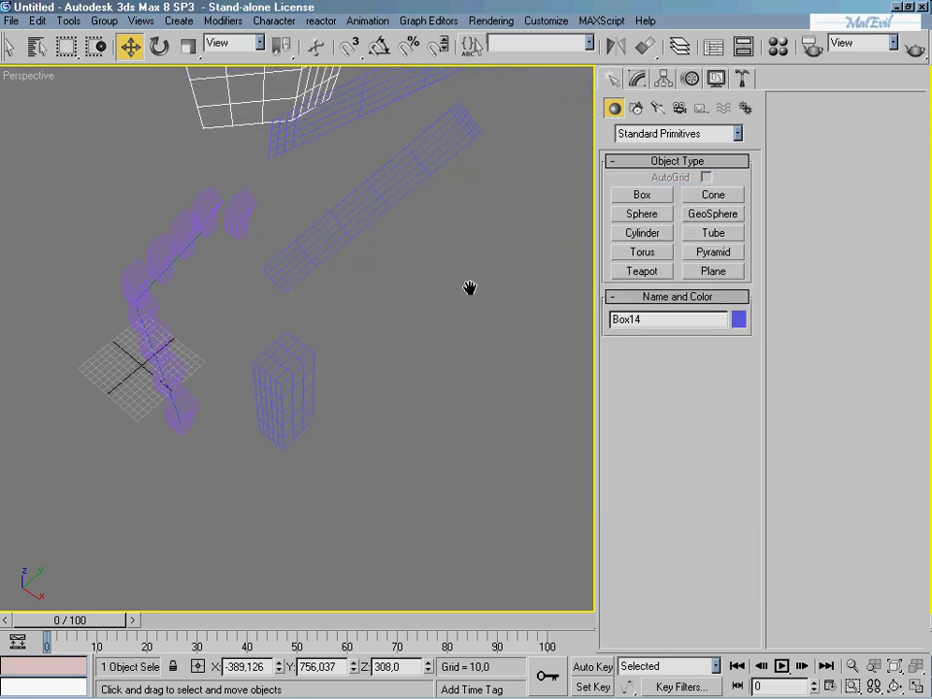
# - Orbit and zoom the Perspective view around the arrayed boxes
pyautogui.scroll(3, 468, 287)
pyautogui.scroll(-10, 427, 405)
pyautogui.scroll(2, 437, 393)
pyautogui.scroll(1, 388, 403)
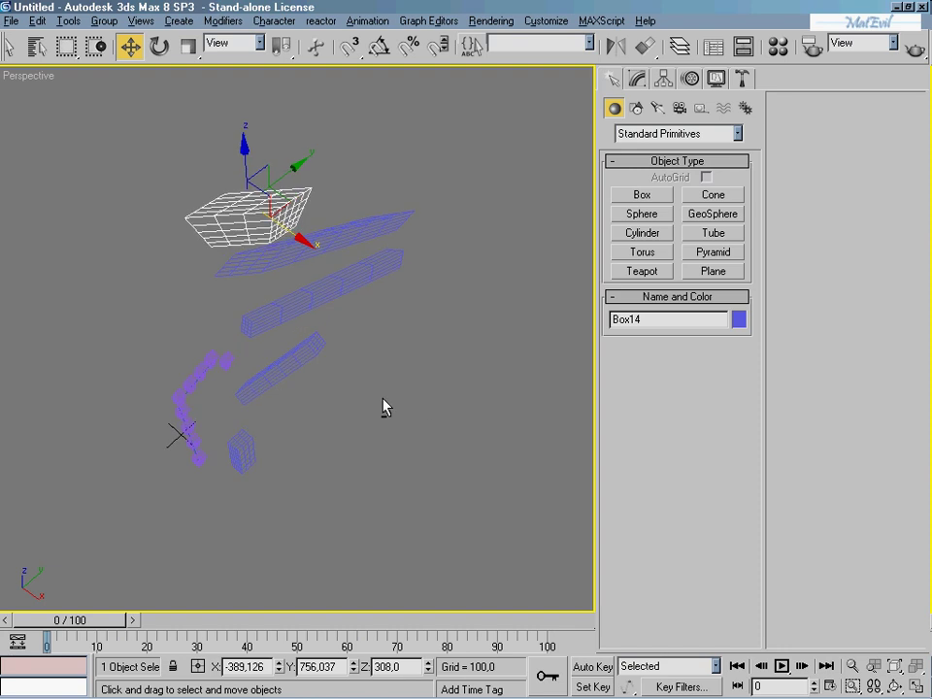
pyautogui.scroll(4, 291, 379)
pyautogui.scroll(2, 238, 335)
pyautogui.keyDown('alt'); pyautogui.moveTo(247, 313); pyautogui.dragTo(457, 457, button='middle'); pyautogui.keyUp('alt')
pyautogui.scroll(-3, 385, 448)
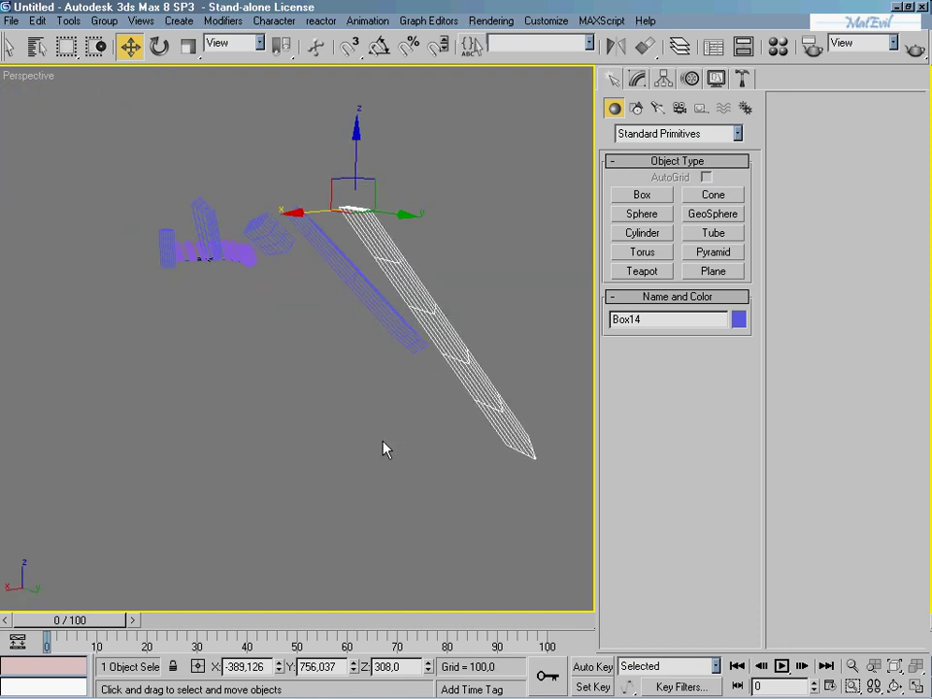
pyautogui.moveTo(264, 393)
pyautogui.keyDown('alt'); pyautogui.mouseDown(button='middle')
pyautogui.moveTo(394, 444)
pyautogui.moveTo(239, 364)
pyautogui.mouseUp(button='middle'); pyautogui.keyUp('alt')
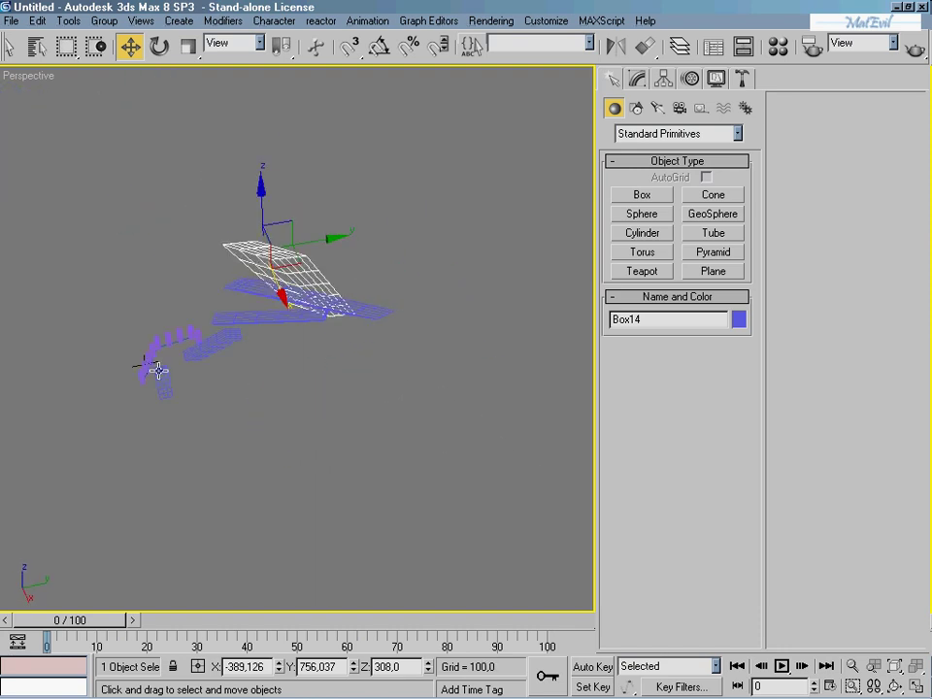
pyautogui.keyDown('alt'); pyautogui.moveTo(150, 370); pyautogui.dragTo(254, 395, button='middle'); pyautogui.keyUp('alt')
pyautogui.scroll(3, 391, 359)
pyautogui.keyDown('alt'); pyautogui.moveTo(520, 429); pyautogui.dragTo(348, 402, button='middle'); pyautogui.keyUp('alt')
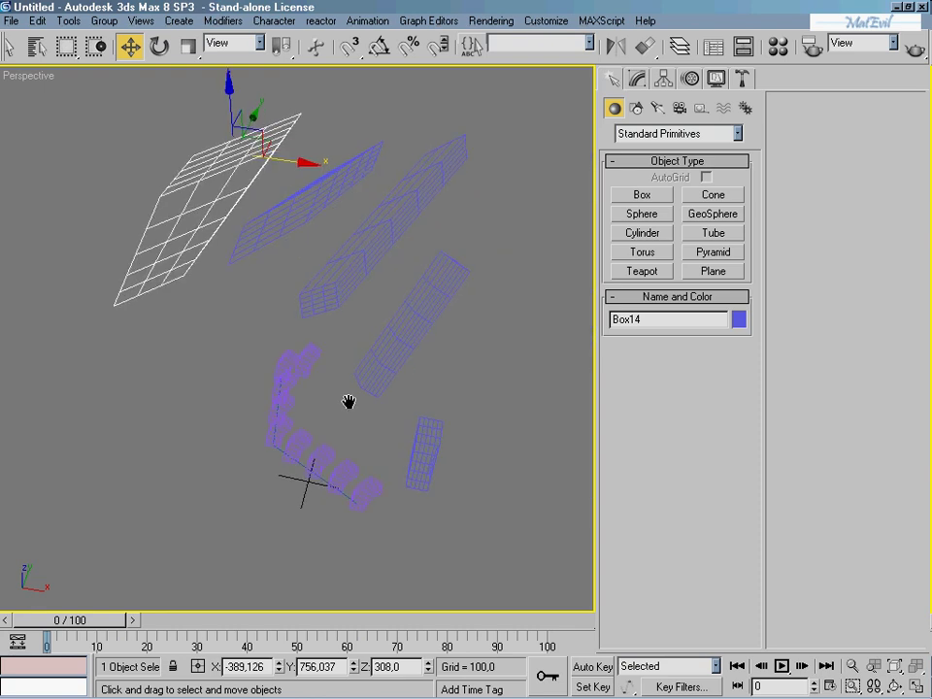
pyautogui.scroll(1, 430, 459)
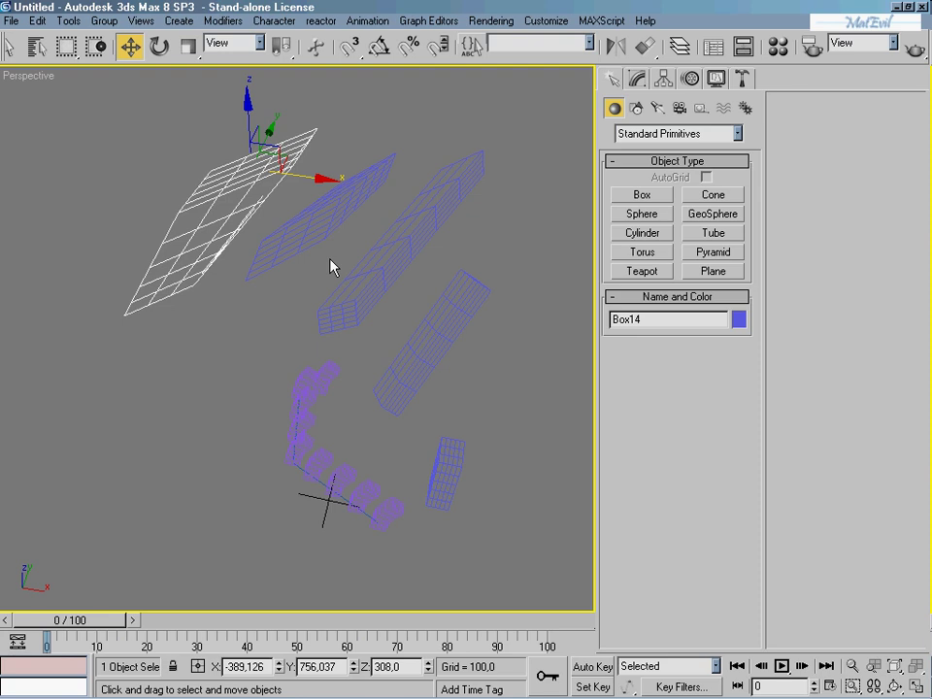
# - Clear the selection, then window-select every old plane, box and test object
pyautogui.click(497, 244)
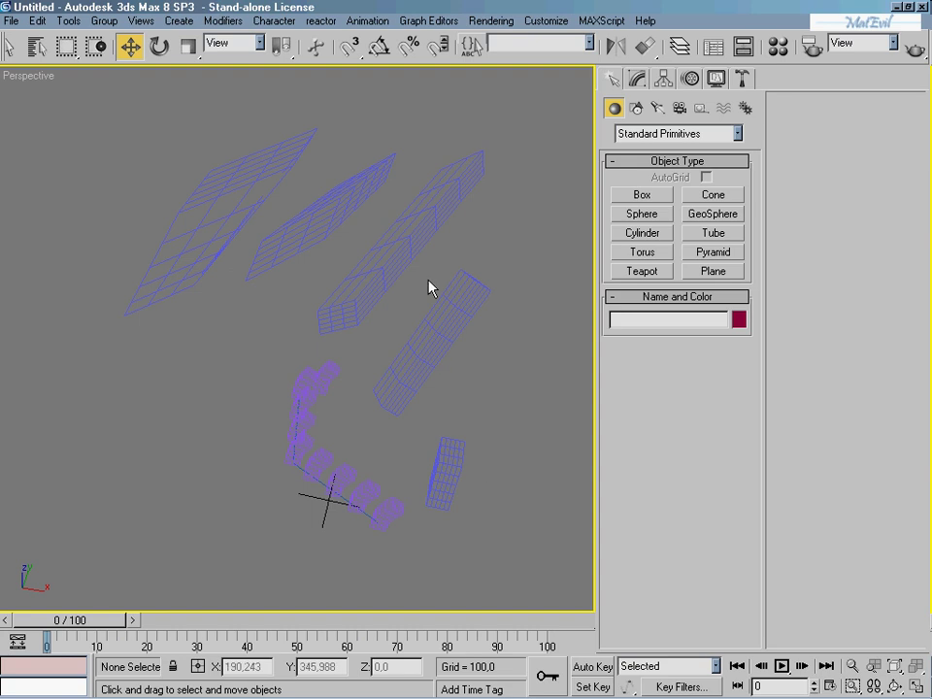
pyautogui.moveTo(439, 355)
pyautogui.keyDown('alt'); pyautogui.mouseDown(button='middle')
pyautogui.moveTo(277, 297)
pyautogui.moveTo(289, 271)
pyautogui.moveTo(337, 377)
pyautogui.moveTo(370, 313)
pyautogui.mouseUp(button='middle'); pyautogui.keyUp('alt')
pyautogui.scroll(-2, 358, 366)
pyautogui.scroll(6, 375, 375)
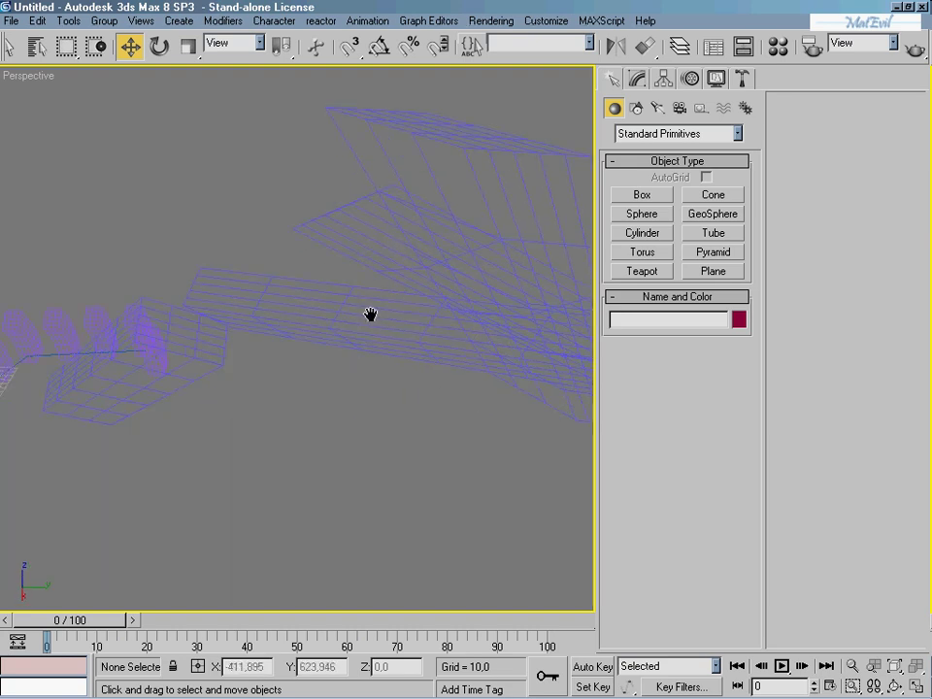
pyautogui.scroll(-5, 369, 314)
pyautogui.keyDown('alt'); pyautogui.moveTo(352, 267); pyautogui.dragTo(318, 302, button='middle'); pyautogui.keyUp('alt')
pyautogui.moveTo(552, 521); pyautogui.dragTo(83, 200)
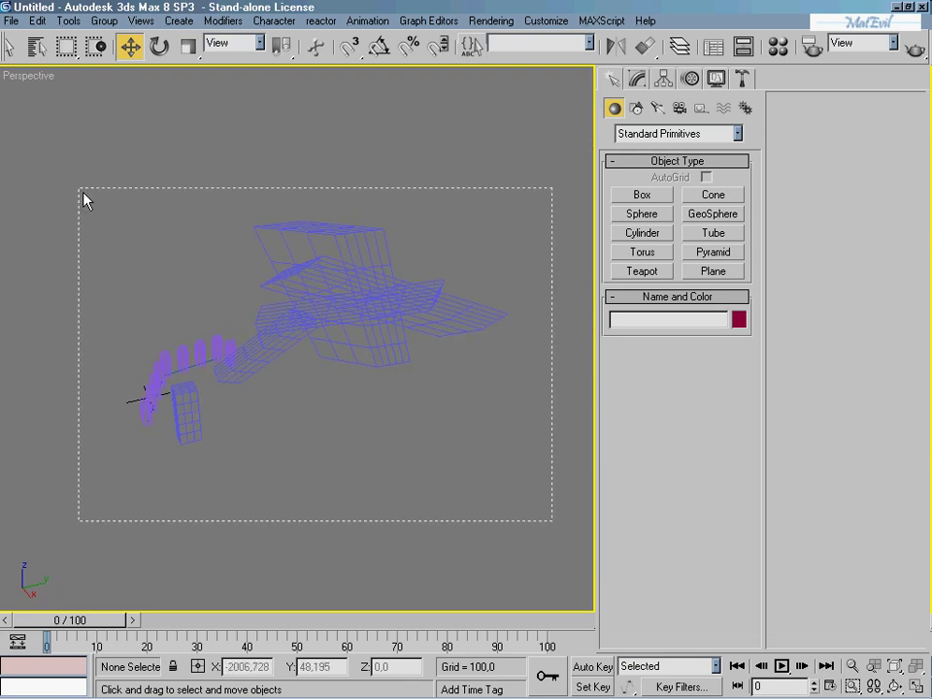
# - Delete all the selected old objects, leaving an empty grid
pyautogui.press('Delete')
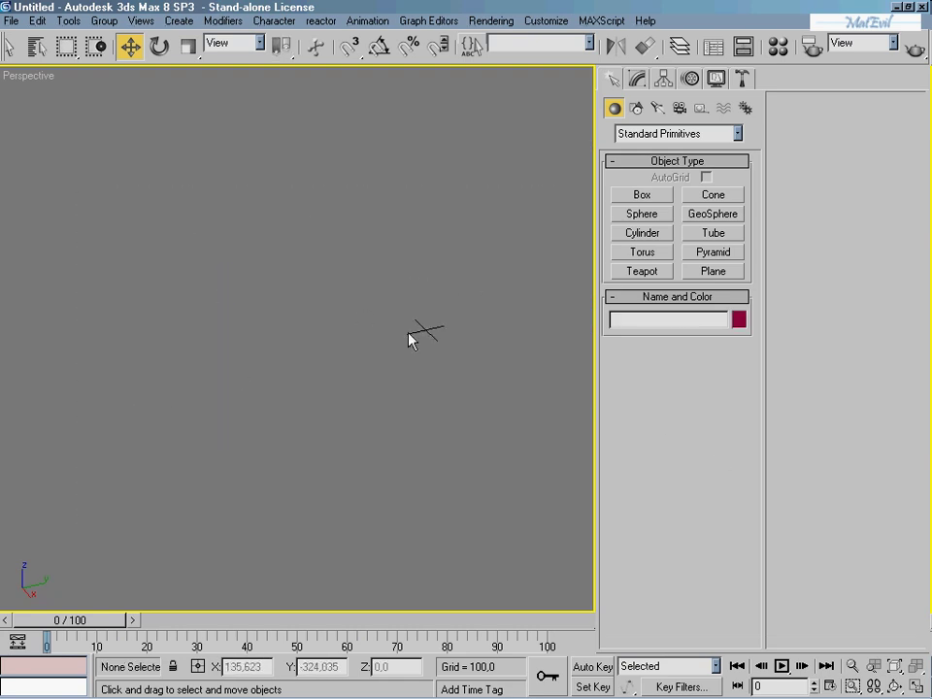
pyautogui.scroll(3, 409, 339)
pyautogui.scroll(2, 229, 391)
pyautogui.scroll(2, 292, 373)
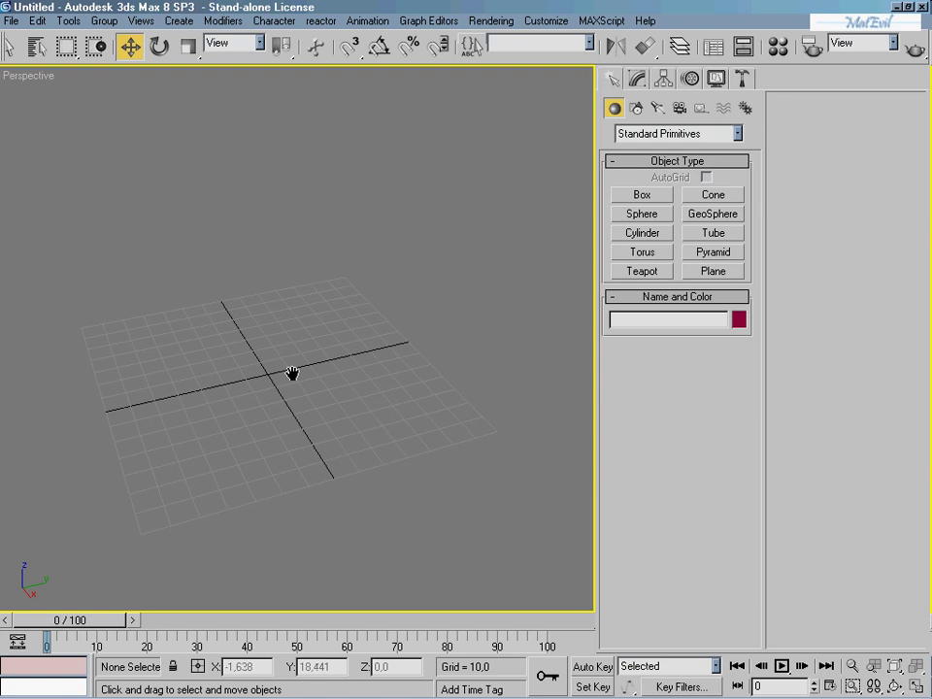
pyautogui.moveTo(292, 373); pyautogui.dragTo(295, 369, button='middle')
# - Switch the Create panel from Standard Primitives to the Stairs category and pick LTypeStair
pyautogui.click(645, 83)
pyautogui.click(619, 84)
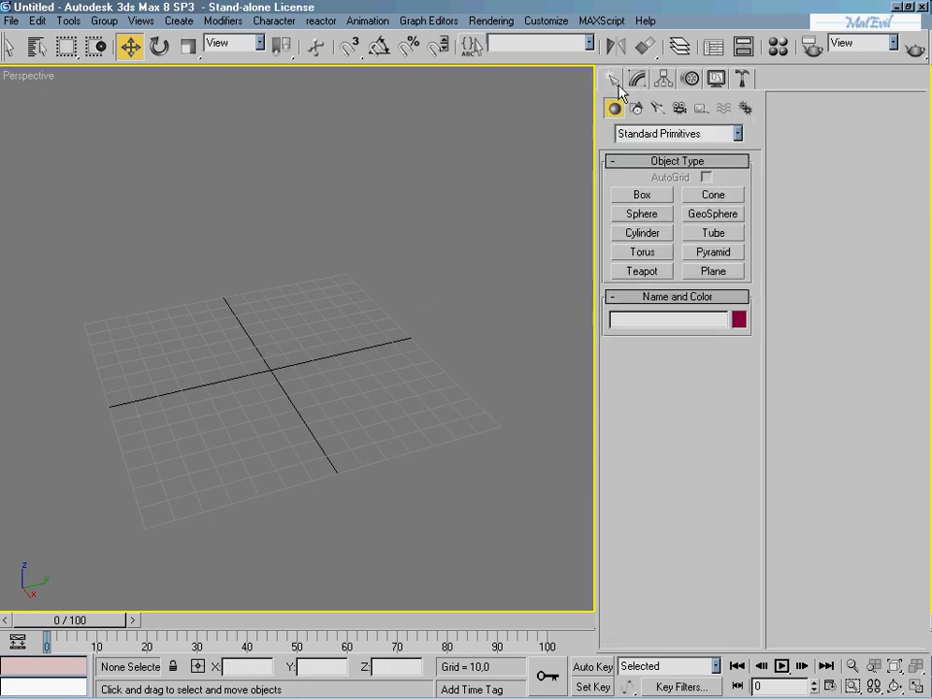
pyautogui.click(684, 135)
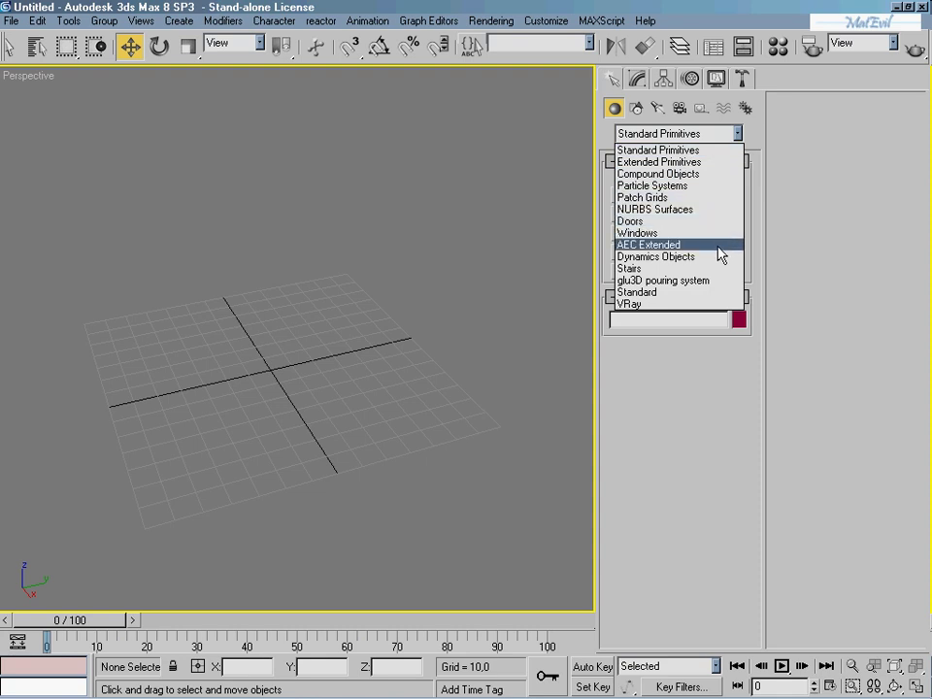
pyautogui.click(721, 272)
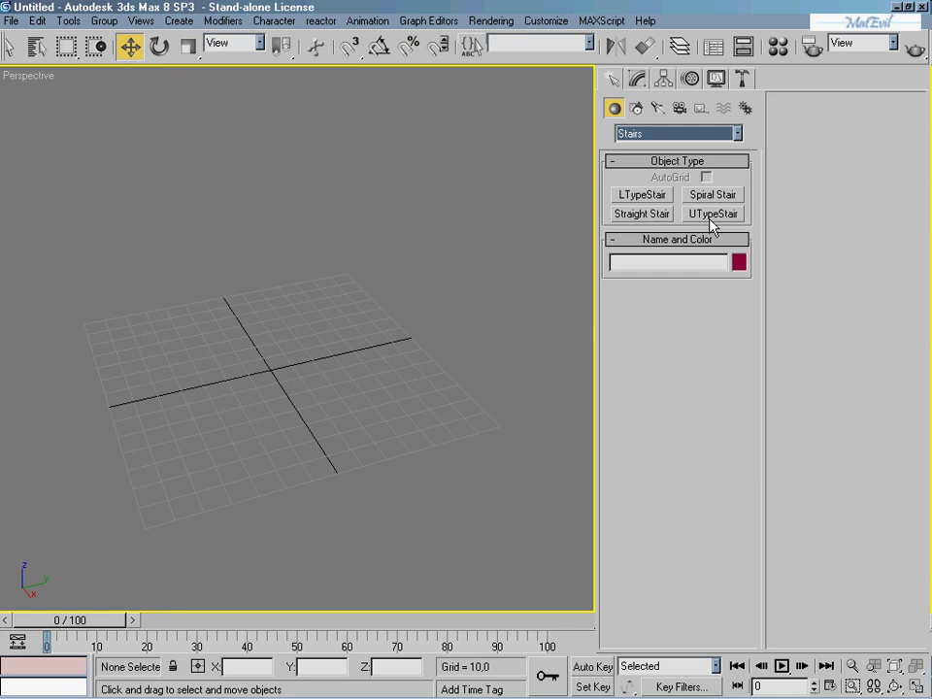
pyautogui.click(646, 195)
# - Draw LTypeStair01's two flights on the grid with an overall rise of 89,537
pyautogui.moveTo(168, 439)
pyautogui.mouseDown()
pyautogui.moveTo(199, 475)
pyautogui.moveTo(202, 503)
pyautogui.mouseUp()
pyautogui.click(373, 470)
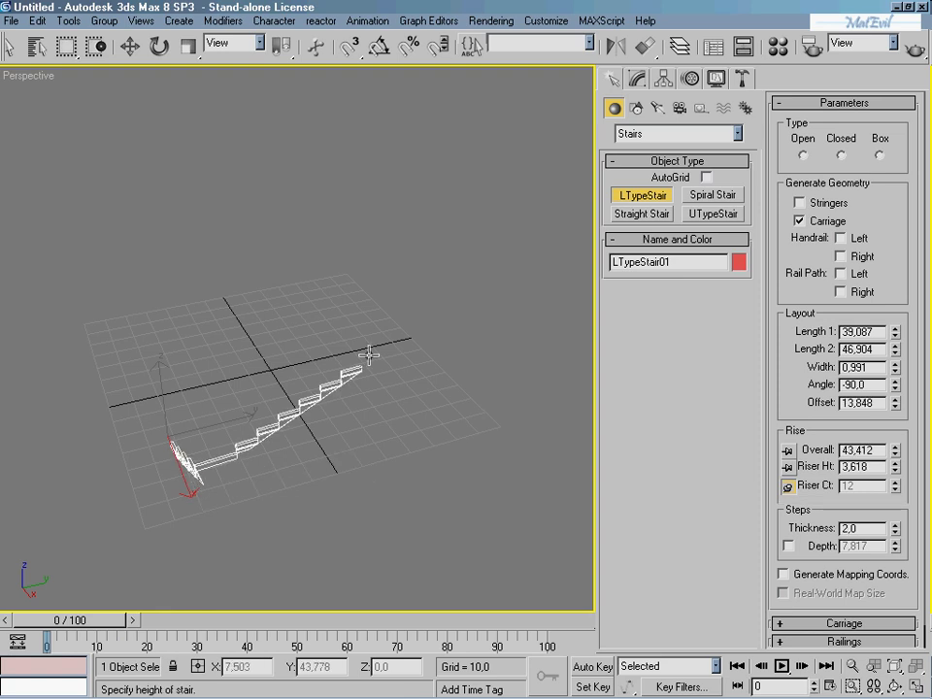
pyautogui.click(379, 247)
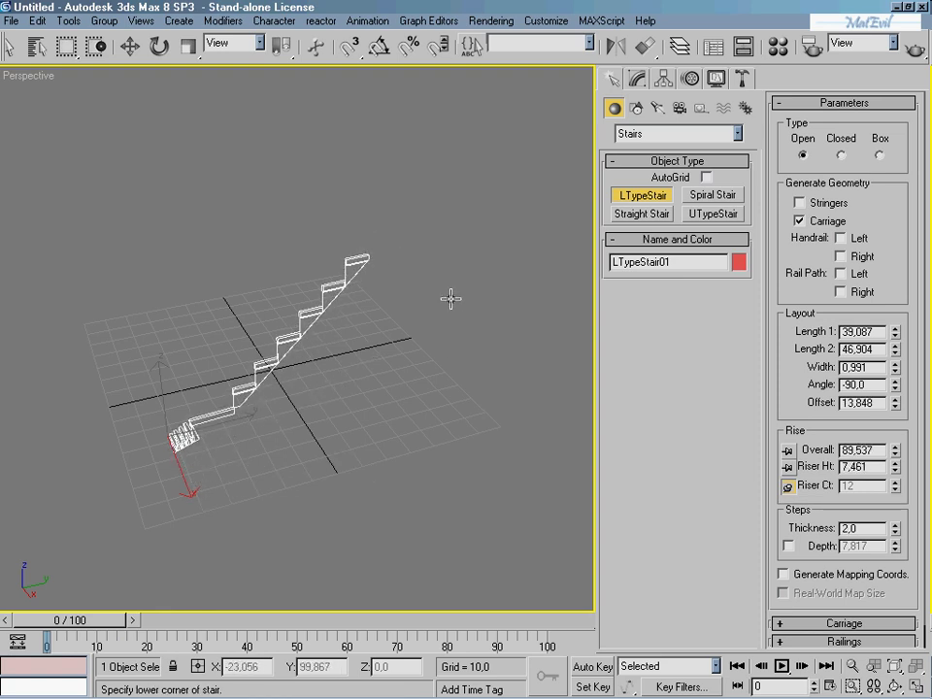
pyautogui.moveTo(451, 298)
pyautogui.keyDown('alt'); pyautogui.mouseDown(button='middle')
pyautogui.moveTo(419, 326)
pyautogui.moveTo(512, 311)
pyautogui.moveTo(526, 397)
pyautogui.moveTo(525, 358)
pyautogui.moveTo(540, 304)
pyautogui.mouseUp(button='middle'); pyautogui.keyUp('alt')
pyautogui.keyDown('alt'); pyautogui.moveTo(466, 341); pyautogui.dragTo(590, 283, button='middle'); pyautogui.keyUp('alt')
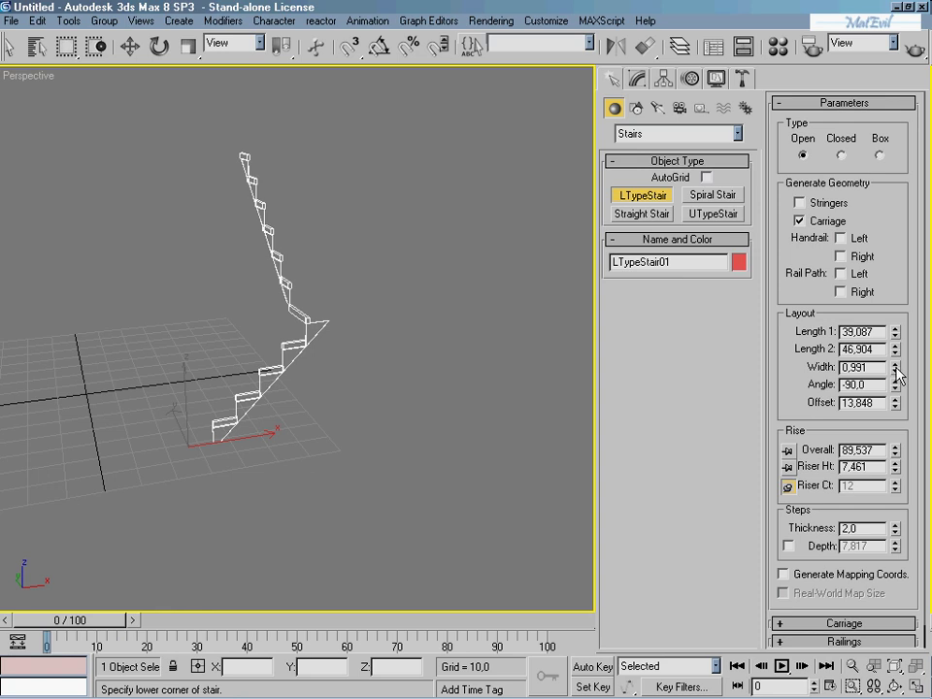
# - Set the stair width to 29,541 and turn the upper flight to angle -49,5
pyautogui.moveTo(897, 375); pyautogui.dragTo(871, 187)
pyautogui.moveTo(911, 218); pyautogui.dragTo(884, 551)
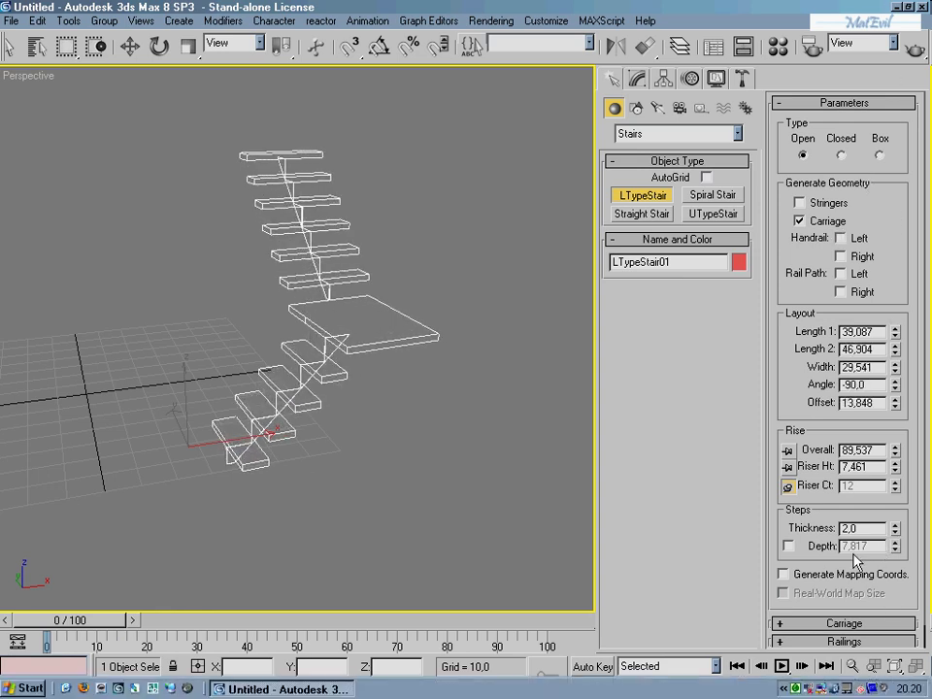
pyautogui.moveTo(895, 391)
pyautogui.mouseDown()
pyautogui.moveTo(885, 234)
pyautogui.moveTo(876, 339)
pyautogui.mouseUp()
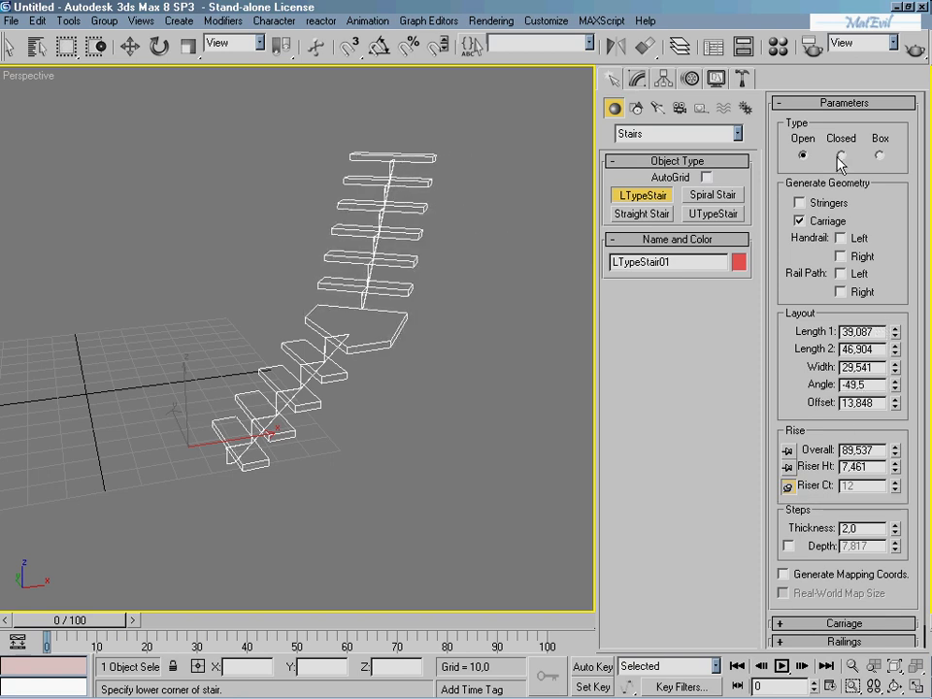
# - Shade the viewport with F3, compare Closed and Box stair types, and keep Open
pyautogui.press('F3')
pyautogui.moveTo(383, 367)
pyautogui.mouseDown(button='middle')
pyautogui.moveTo(373, 481)
pyautogui.moveTo(439, 347)
pyautogui.moveTo(426, 354)
pyautogui.mouseUp(button='middle')
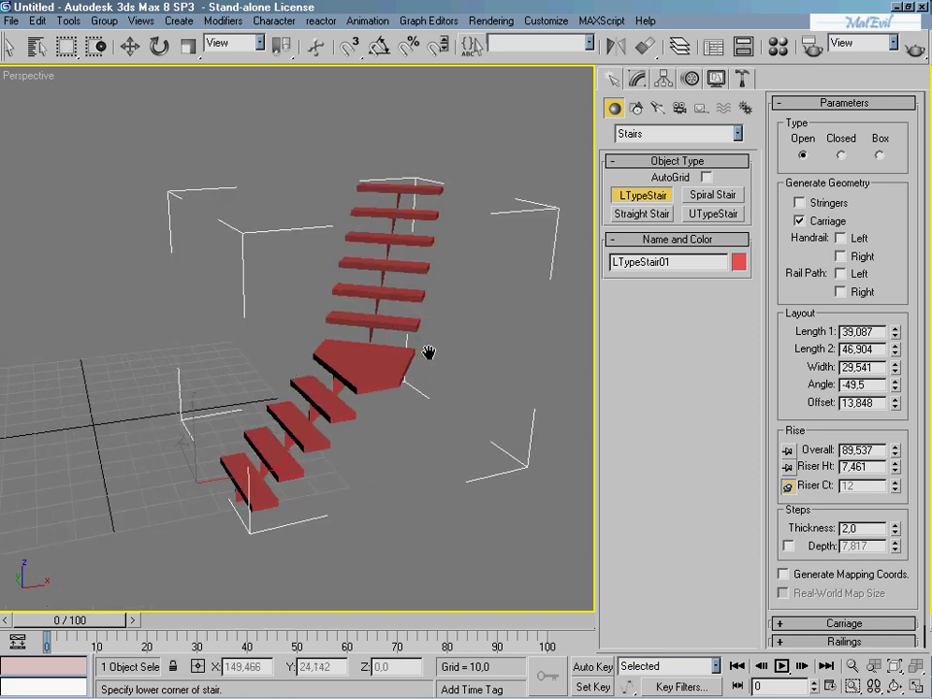
pyautogui.click(840, 156)
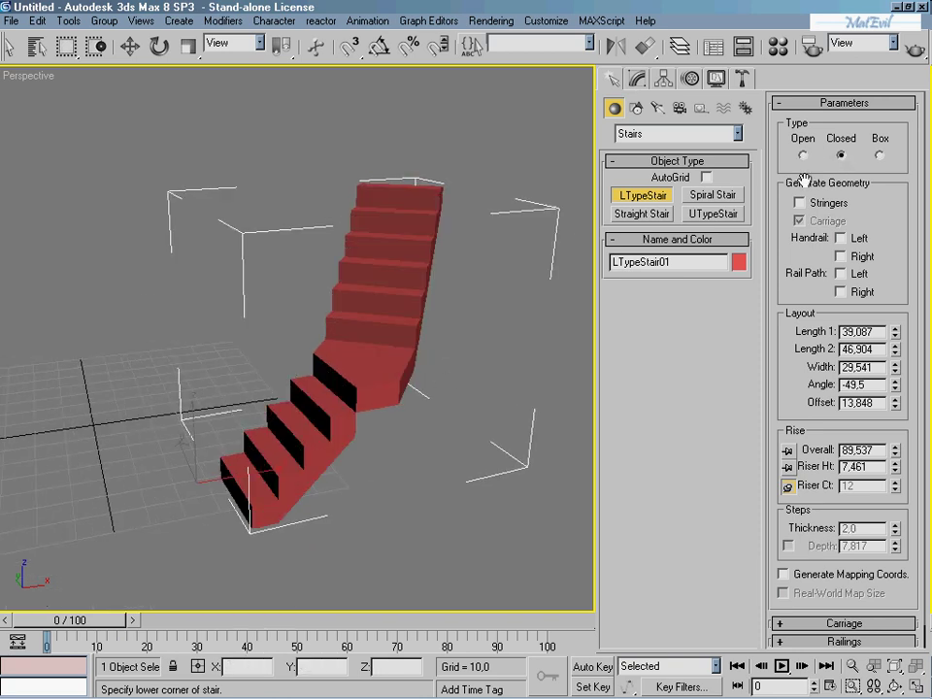
pyautogui.click(803, 156)
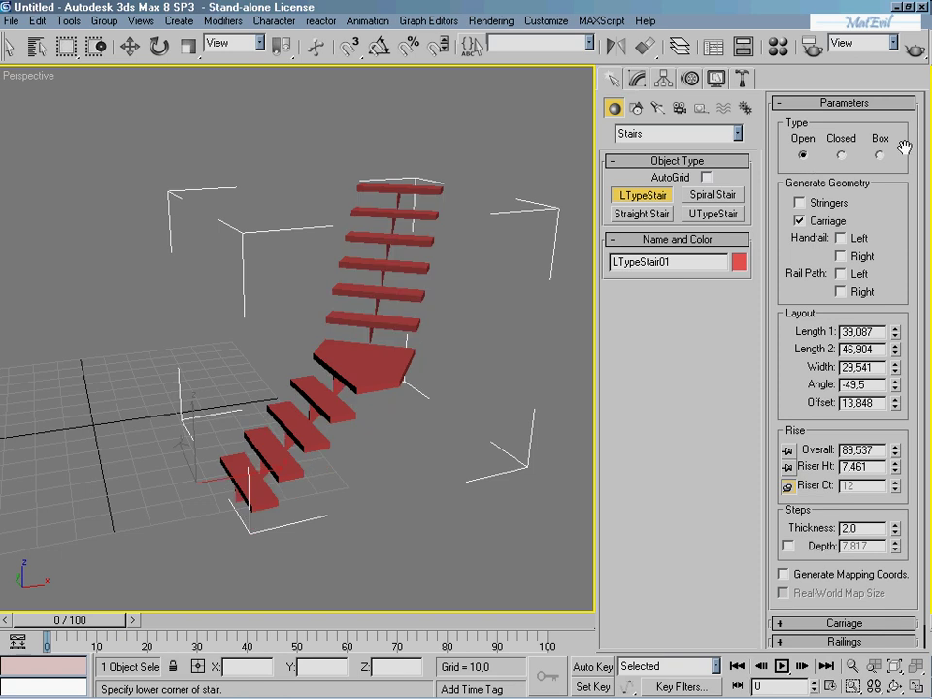
pyautogui.click(879, 156)
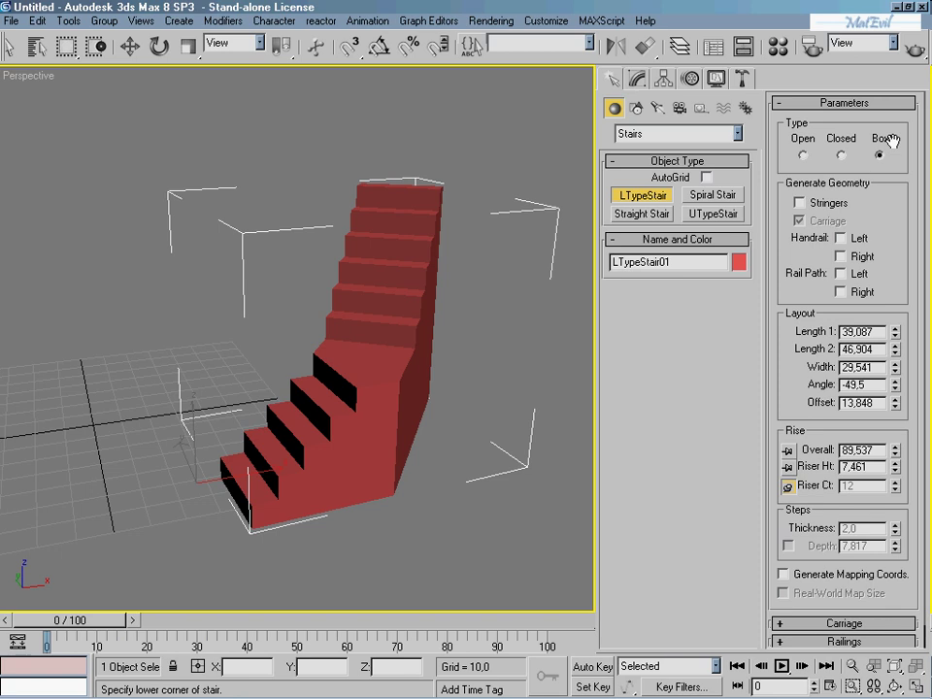
pyautogui.click(841, 155)
pyautogui.click(803, 157)
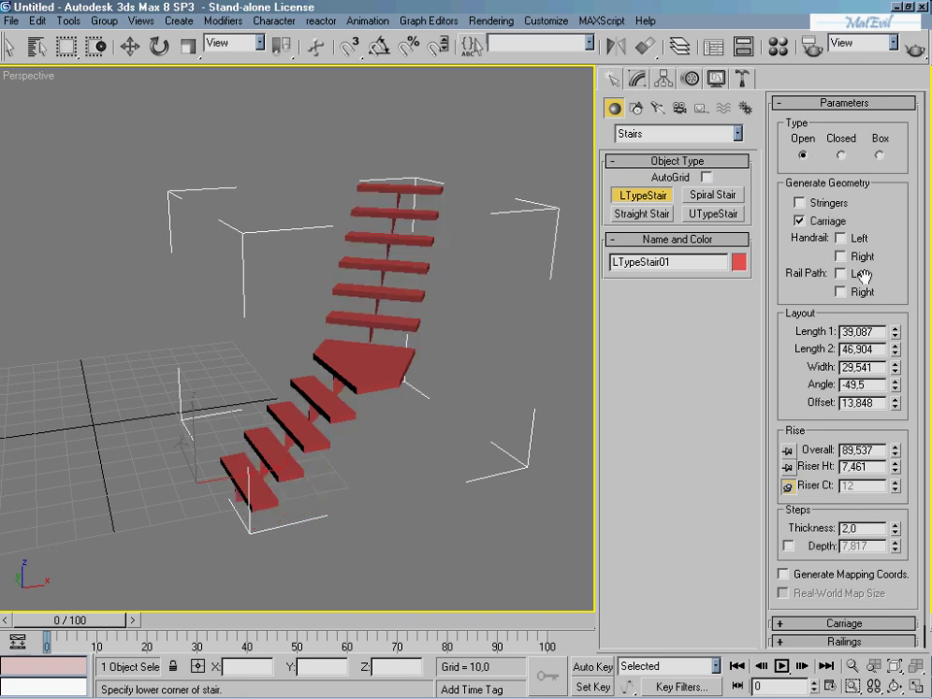
# - Set the overall rise to 90,611 and the step thickness to 3,26
pyautogui.moveTo(894, 289); pyautogui.dragTo(885, 209)
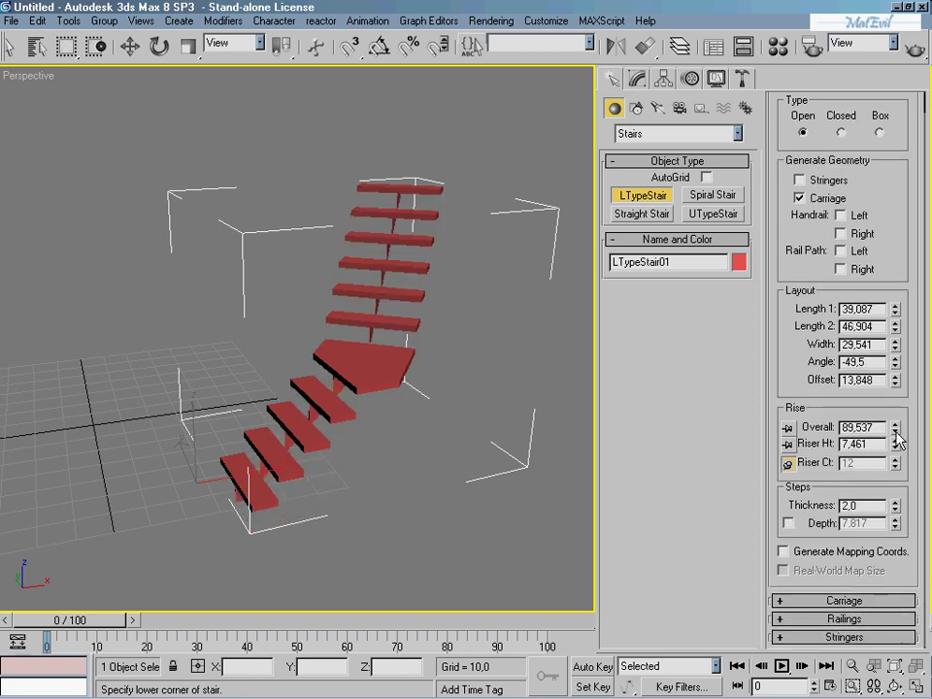
pyautogui.moveTo(900, 436)
pyautogui.mouseDown()
pyautogui.moveTo(901, 410)
pyautogui.moveTo(888, 453)
pyautogui.moveTo(896, 446)
pyautogui.moveTo(859, 448)
pyautogui.mouseUp()
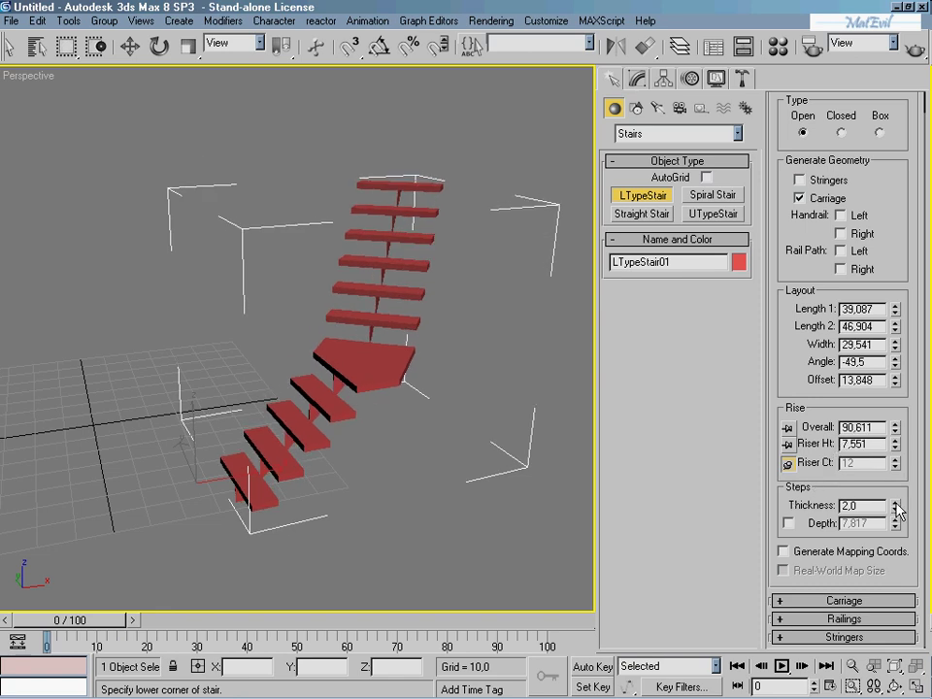
pyautogui.moveTo(895, 505)
pyautogui.mouseDown()
pyautogui.moveTo(894, 402)
pyautogui.moveTo(896, 445)
pyautogui.mouseUp()
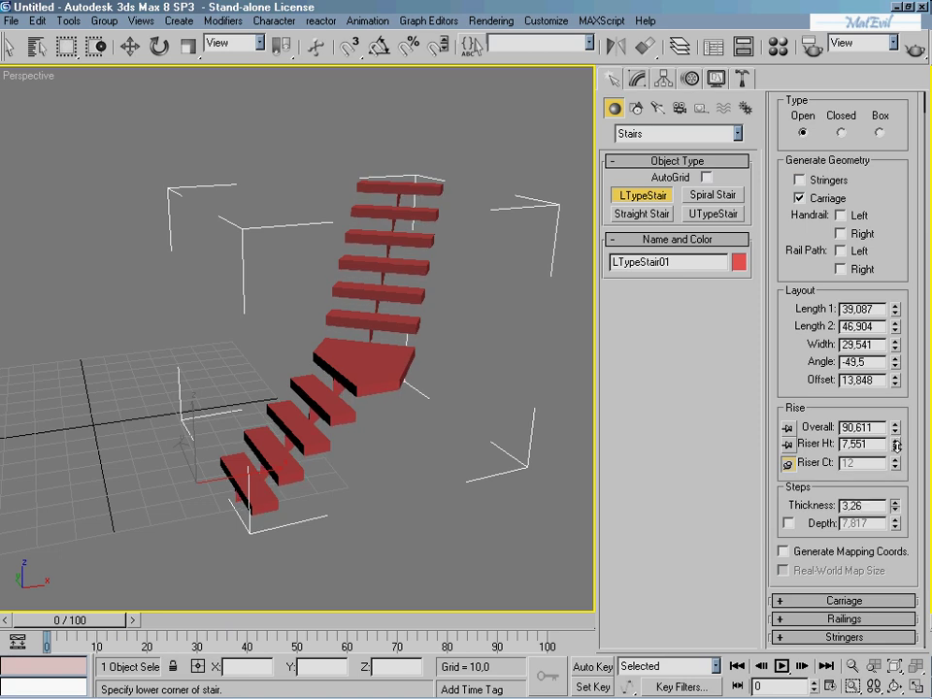
# - Expand the Carriage and Railings rollouts
pyautogui.click(837, 610)
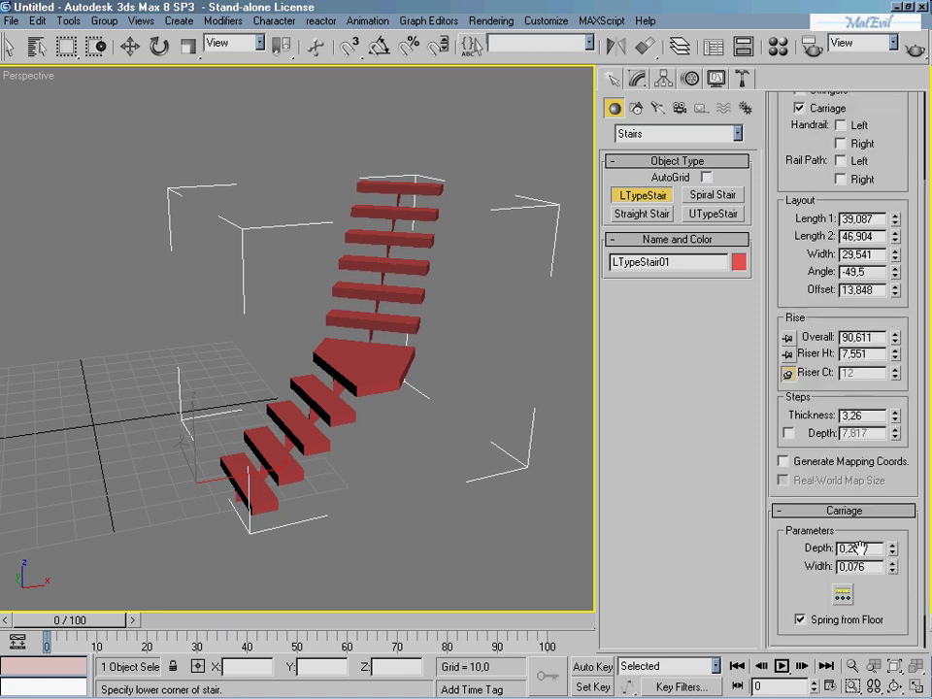
pyautogui.moveTo(884, 660); pyautogui.dragTo(887, 541)
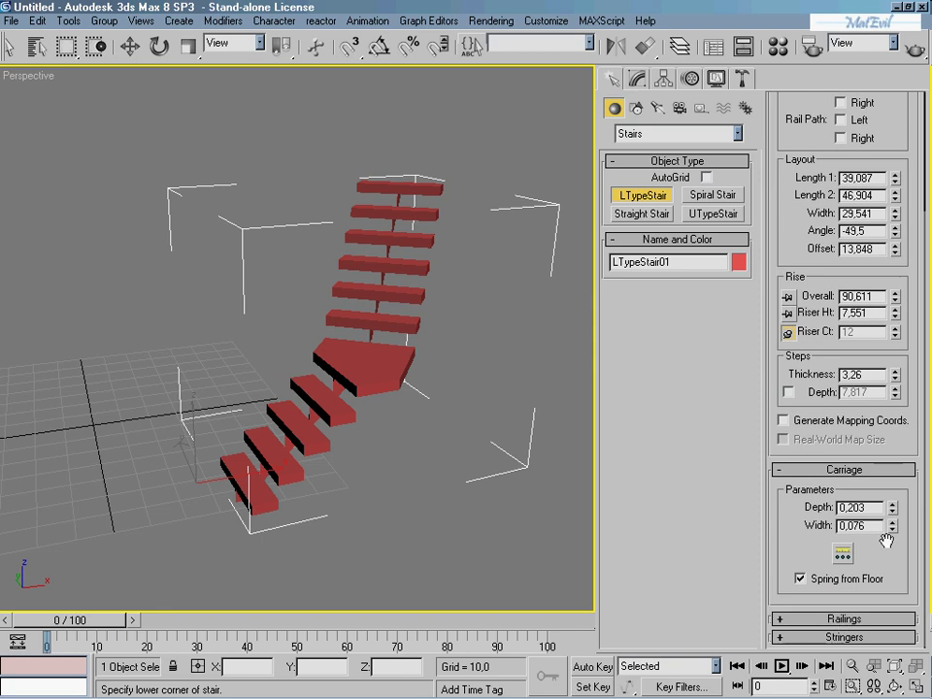
pyautogui.click(841, 620)
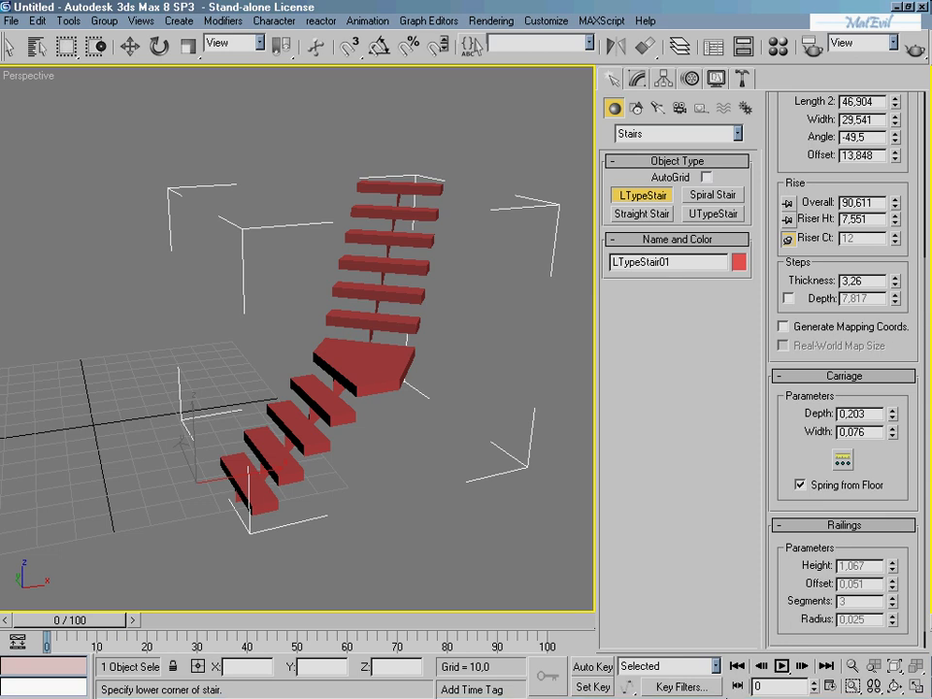
pyautogui.scroll(-1, 874, 544)
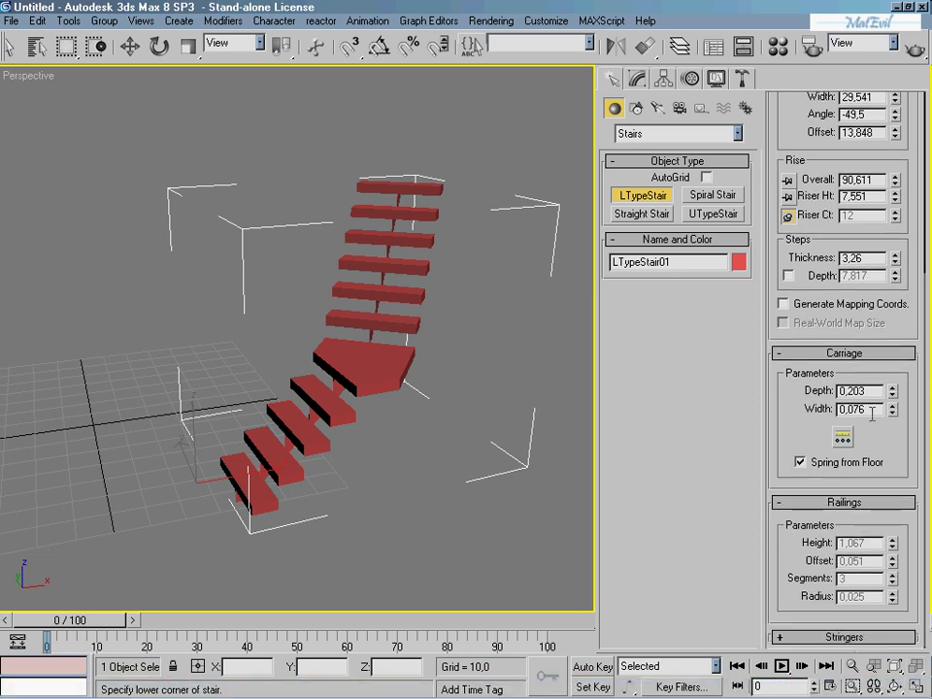
# - Expand the Stringers rollout and turn on the left handrail
pyautogui.click(845, 639)
pyautogui.scroll(1, 820, 450)
pyautogui.scroll(4, 786, 466)
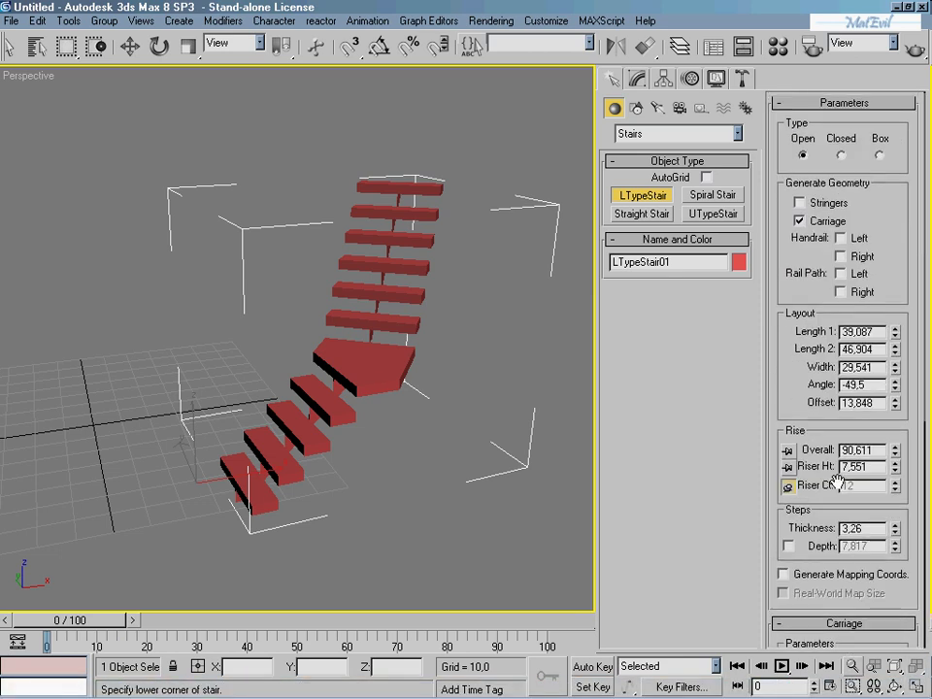
pyautogui.click(840, 239)
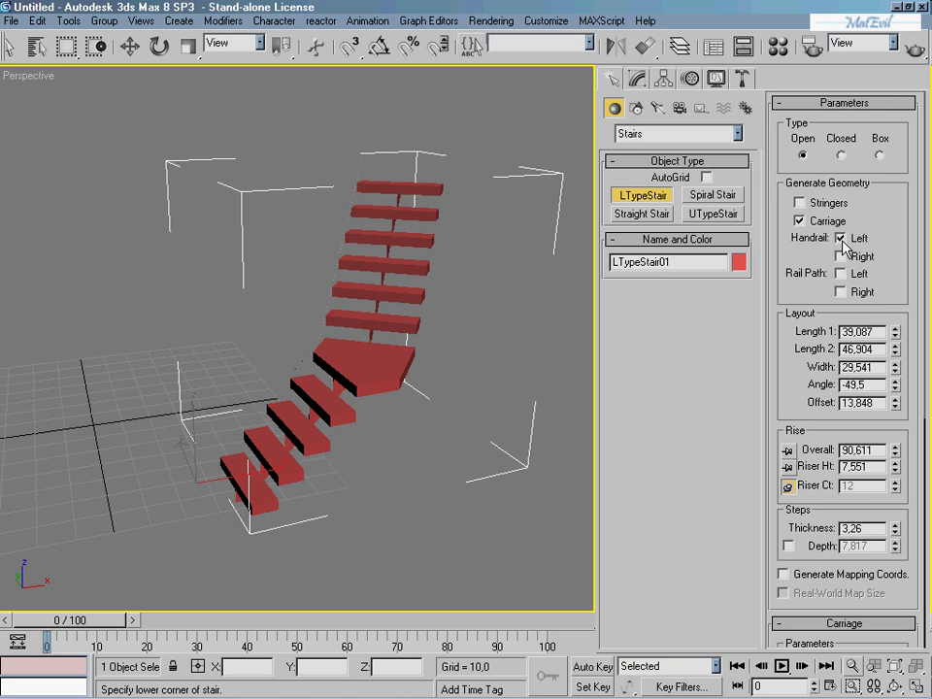
# - Zoom and orbit the Perspective view in close on the stair's landing and steps
pyautogui.moveTo(356, 358)
pyautogui.keyDown('alt'); pyautogui.mouseDown(button='middle')
pyautogui.moveTo(434, 358)
pyautogui.moveTo(494, 342)
pyautogui.mouseUp(button='middle'); pyautogui.keyUp('alt')
pyautogui.scroll(3, 494, 342)
pyautogui.scroll(3, 353, 380)
pyautogui.moveTo(418, 328); pyautogui.dragTo(302, 384, button='middle')
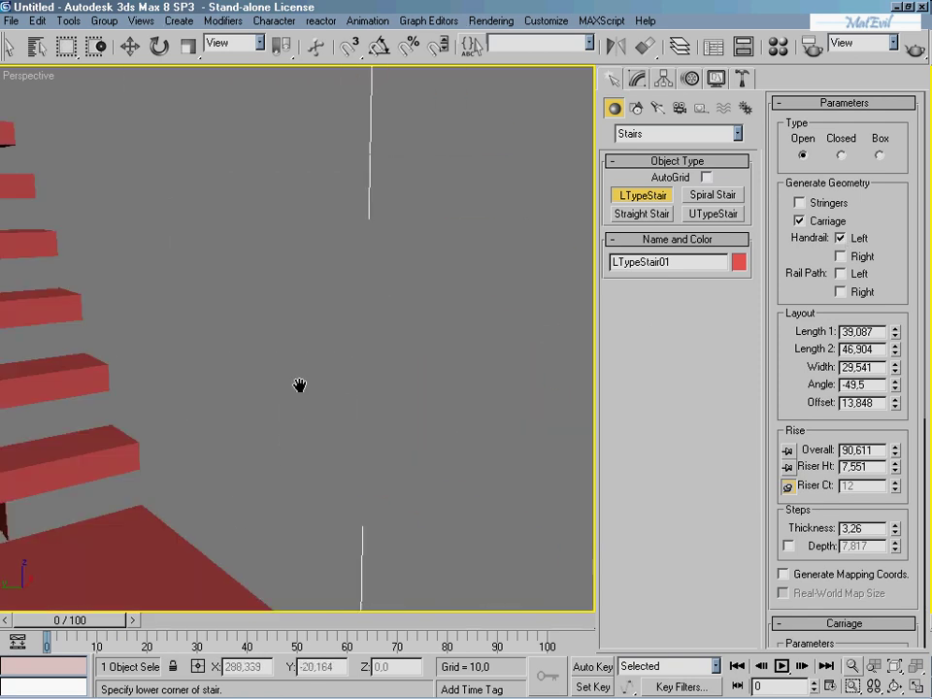
pyautogui.scroll(2, 338, 324)
pyautogui.scroll(-5, 342, 323)
pyautogui.scroll(5, 311, 328)
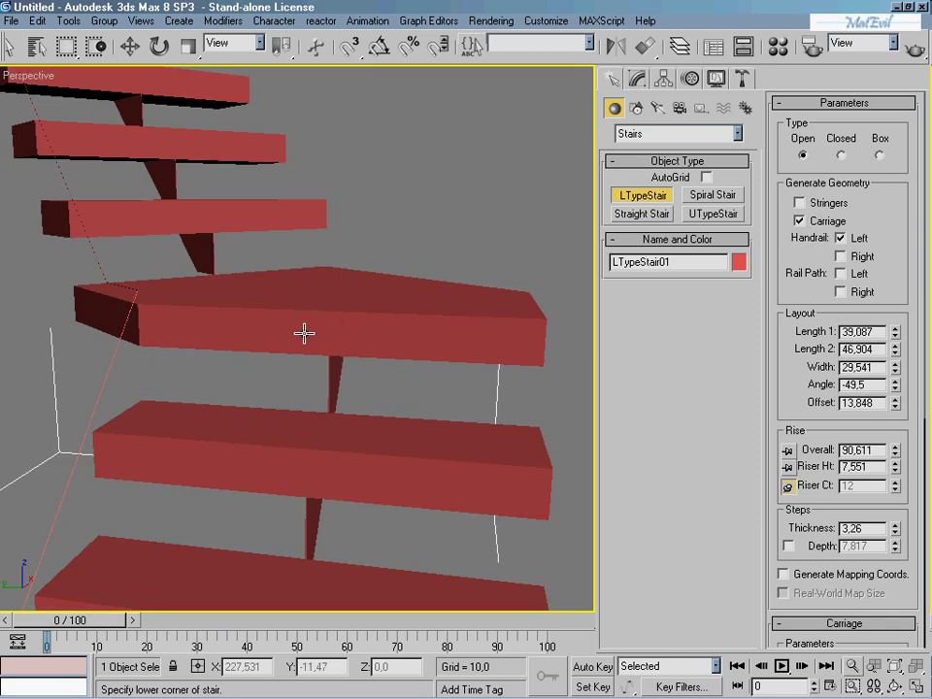
pyautogui.moveTo(304, 333)
pyautogui.keyDown('alt'); pyautogui.mouseDown(button='middle')
pyautogui.moveTo(328, 352)
pyautogui.moveTo(292, 383)
pyautogui.mouseUp(button='middle'); pyautogui.keyUp('alt')
pyautogui.scroll(-5, 311, 364)
pyautogui.scroll(5, 263, 360)
pyautogui.scroll(2, 262, 374)
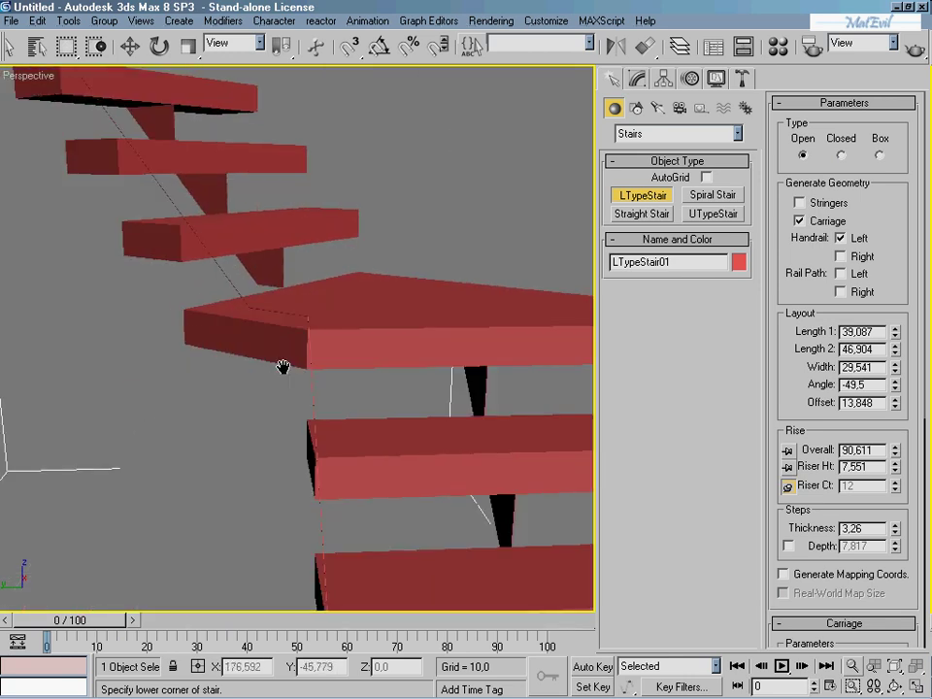
pyautogui.scroll(2, 311, 358)
pyautogui.scroll(-2, 418, 309)
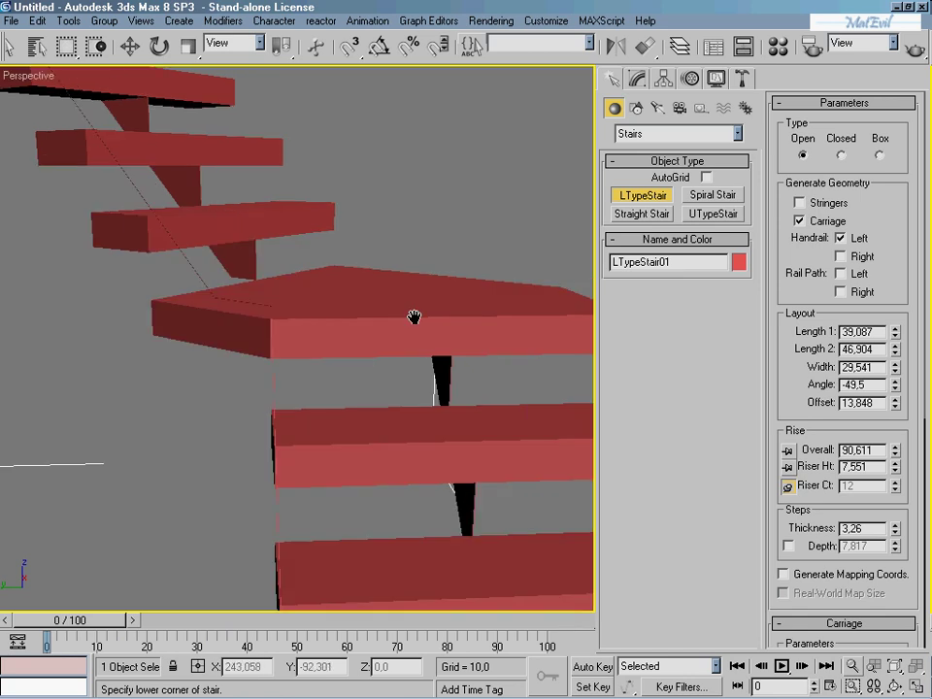
pyautogui.scroll(-3, 394, 328)
pyautogui.scroll(5, 374, 336)
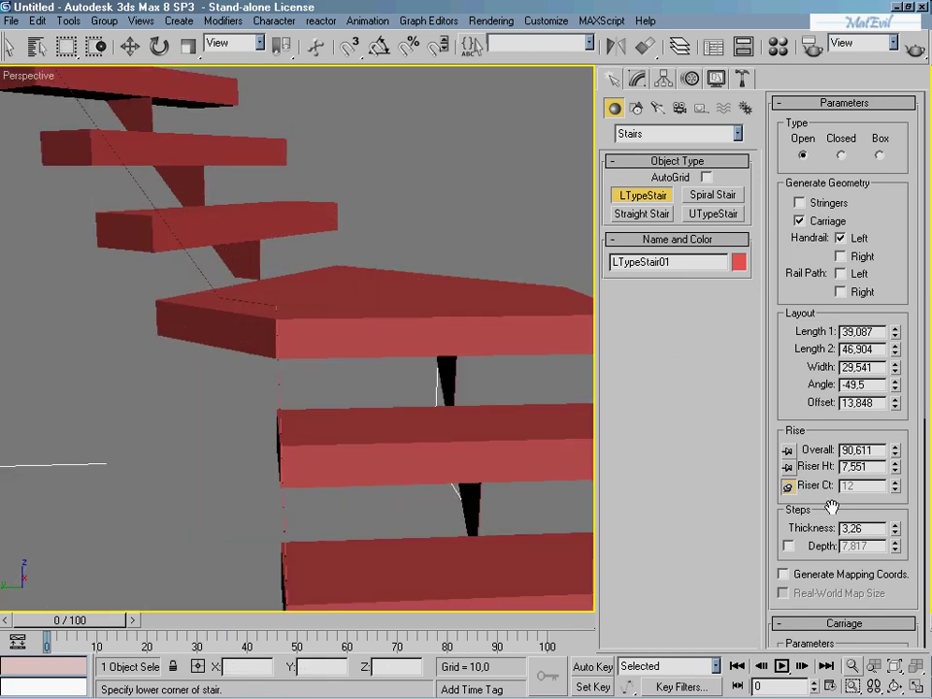
pyautogui.scroll(-3, 794, 369)
pyautogui.scroll(-1, 789, 249)
# - Set the handrail to height 6,742, offset 1,321, 11 segments and radius 2,185
pyautogui.scroll(-1, 800, 239)
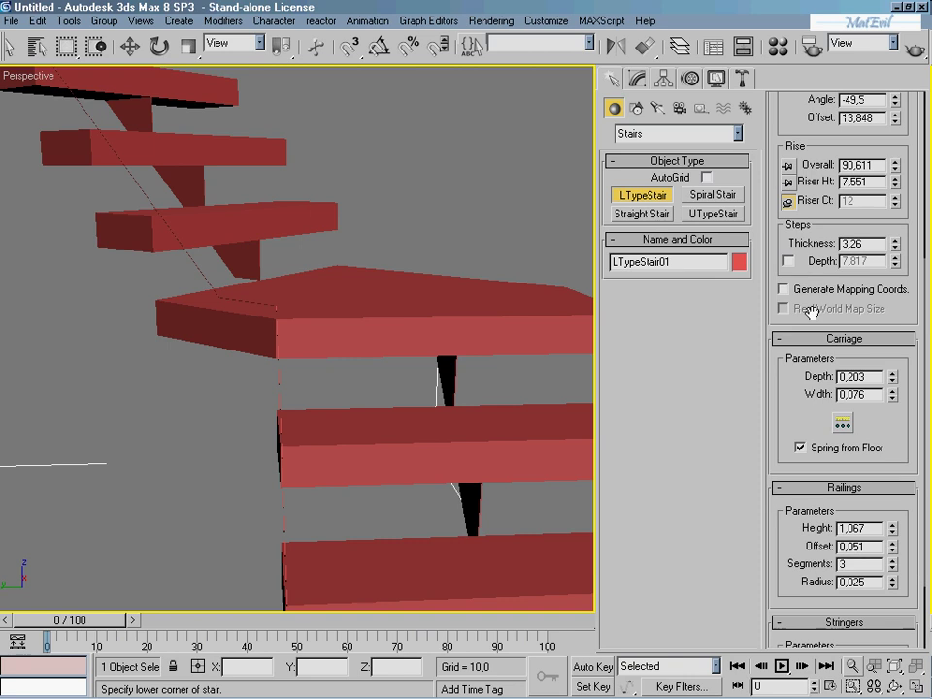
pyautogui.scroll(-2, 827, 330)
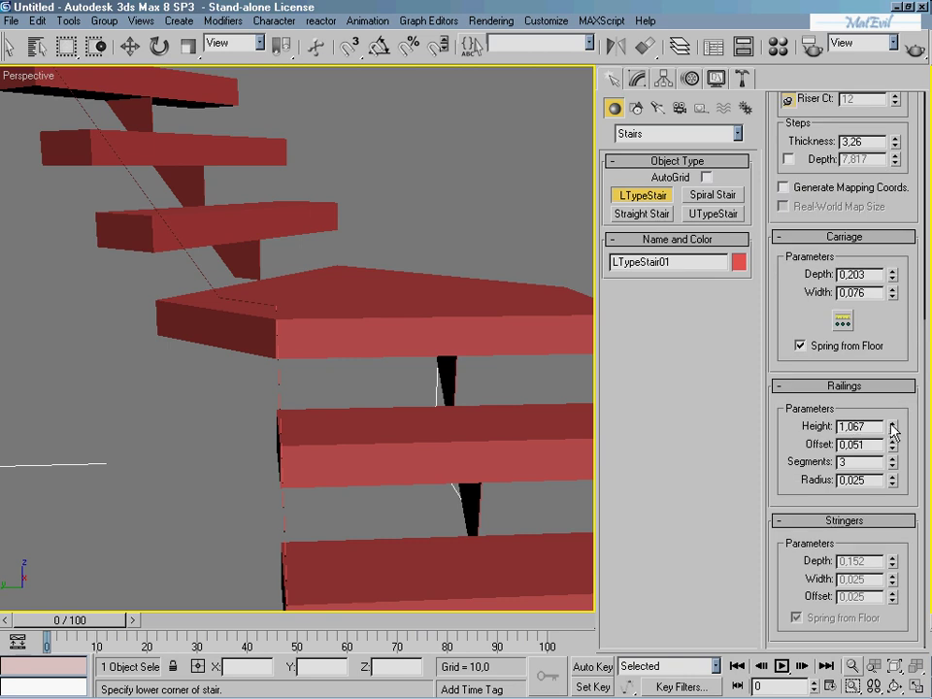
pyautogui.moveTo(892, 430); pyautogui.dragTo(886, 621)
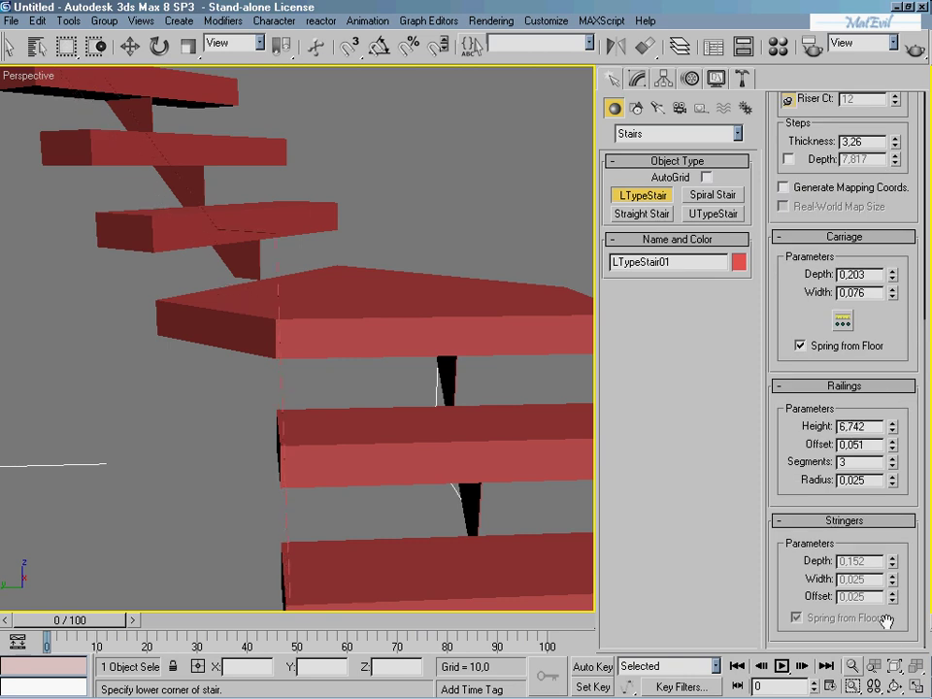
pyautogui.moveTo(892, 444); pyautogui.dragTo(887, 325)
pyautogui.moveTo(892, 462); pyautogui.dragTo(882, 392)
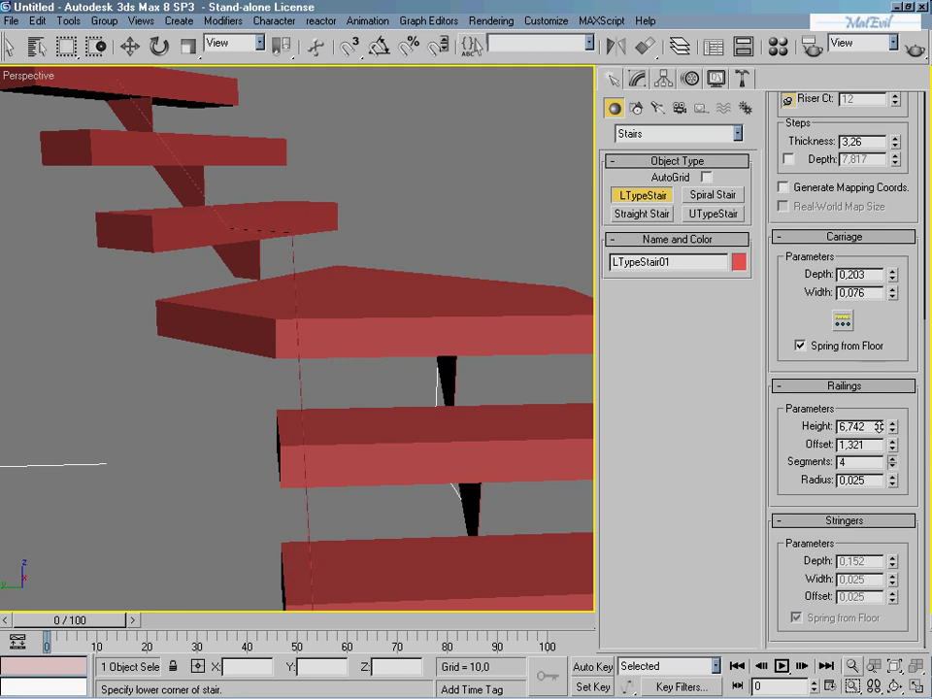
pyautogui.moveTo(892, 479); pyautogui.dragTo(858, 277)
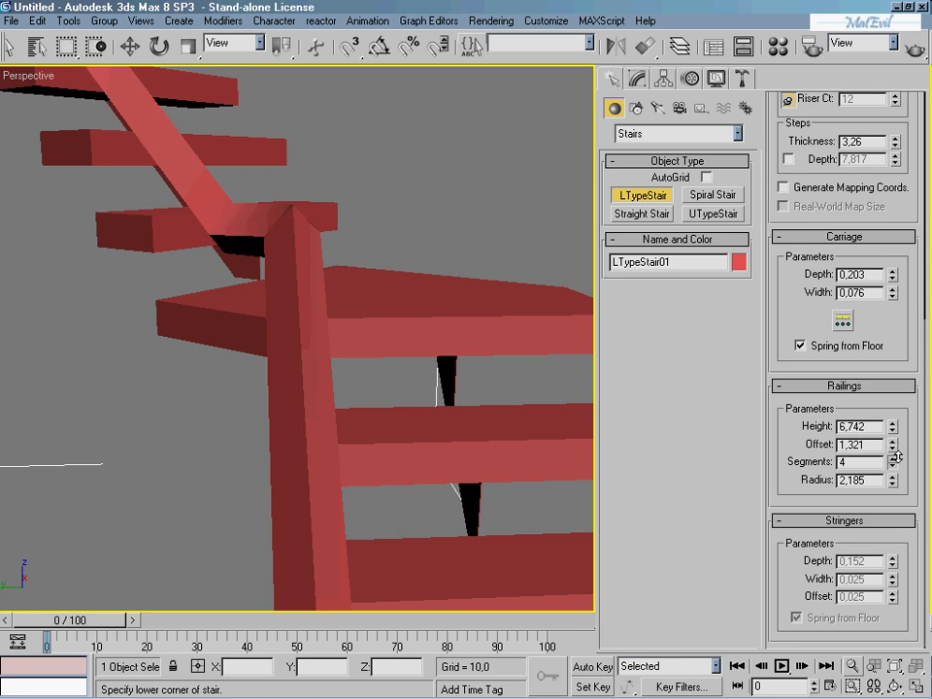
pyautogui.moveTo(892, 462); pyautogui.dragTo(893, 318)
pyautogui.scroll(-5, 273, 443)
pyautogui.scroll(-3, 301, 428)
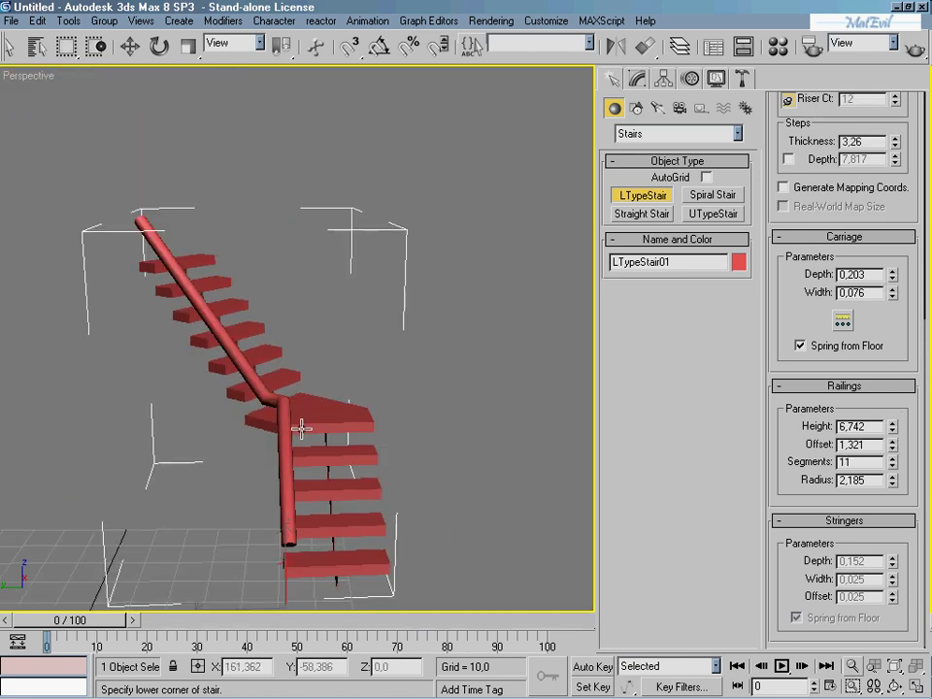
pyautogui.scroll(2, 311, 398)
pyautogui.scroll(5, 320, 393)
pyautogui.scroll(-5, 327, 413)
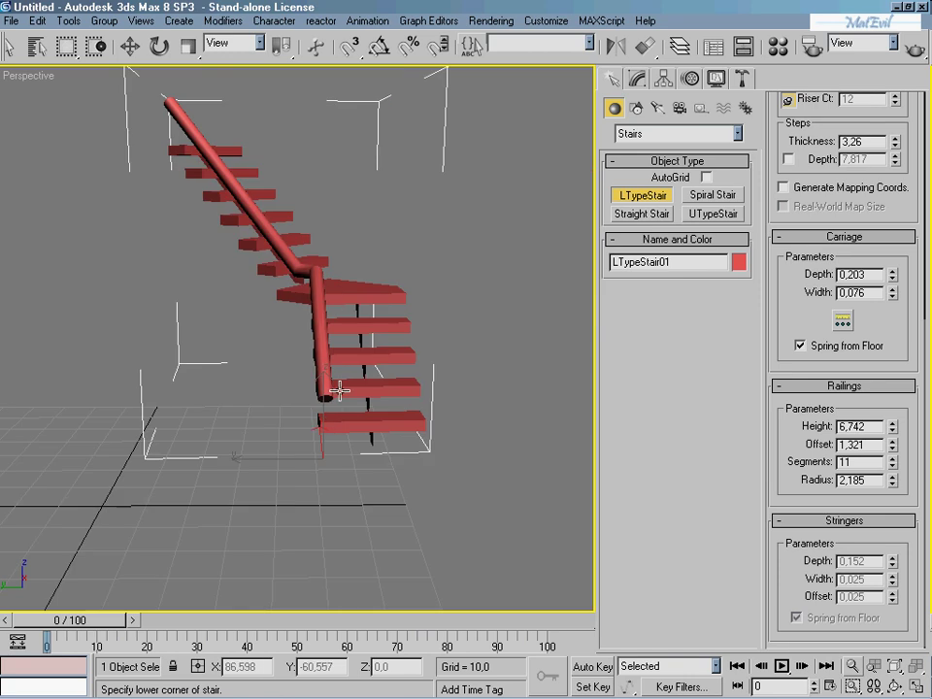
pyautogui.scroll(2, 820, 243)
# - Try stringers on then off, and enable the right-side rail path
pyautogui.scroll(3, 835, 257)
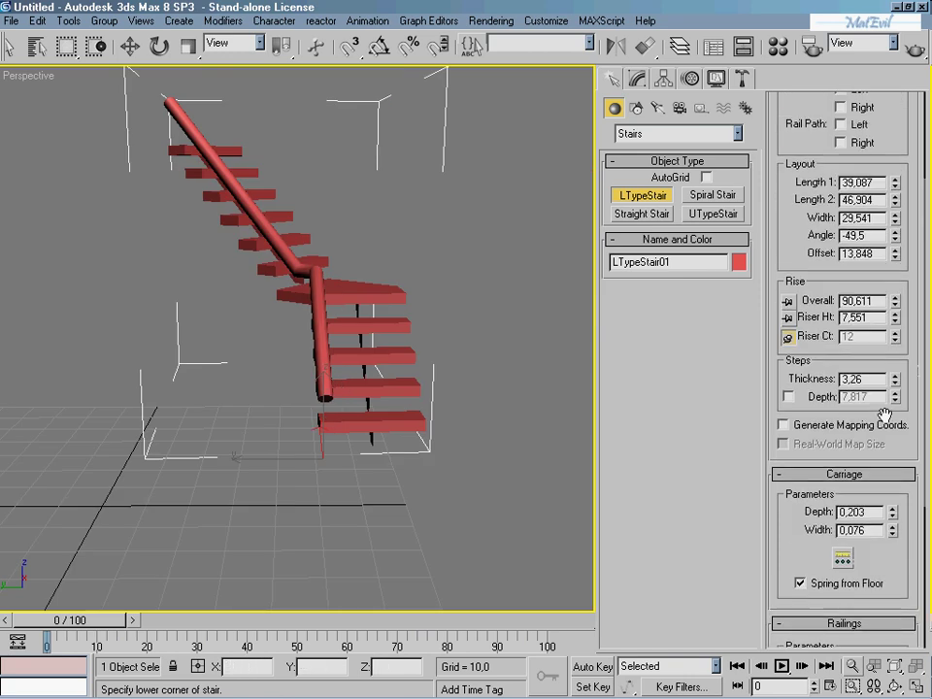
pyautogui.scroll(3, 854, 276)
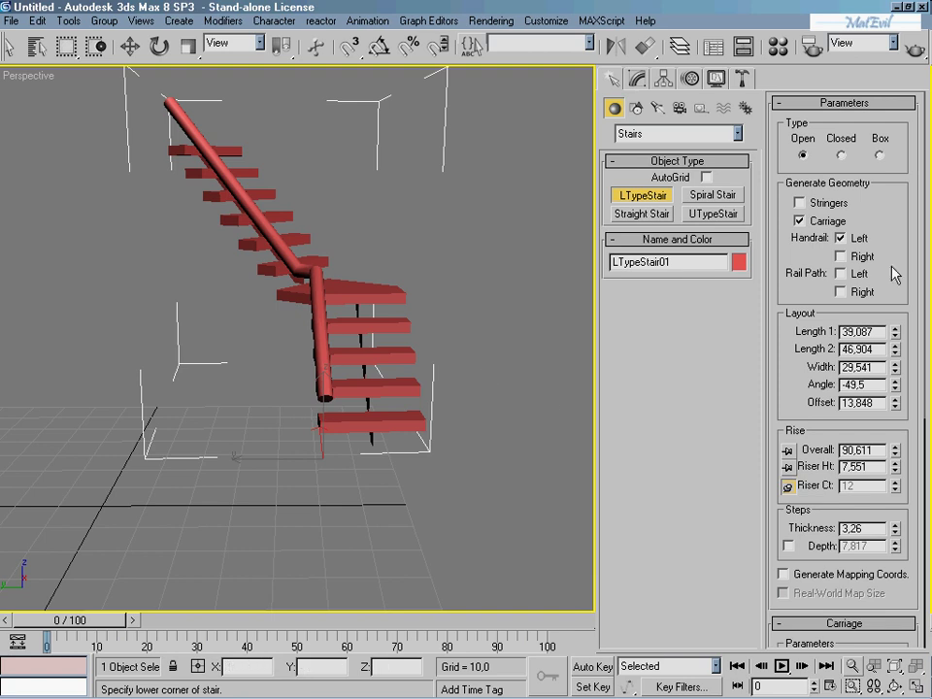
pyautogui.click(799, 202)
pyautogui.click(799, 202)
pyautogui.moveTo(831, 427)
pyautogui.mouseDown()
pyautogui.moveTo(823, 160)
pyautogui.moveTo(816, 393)
pyautogui.mouseUp()
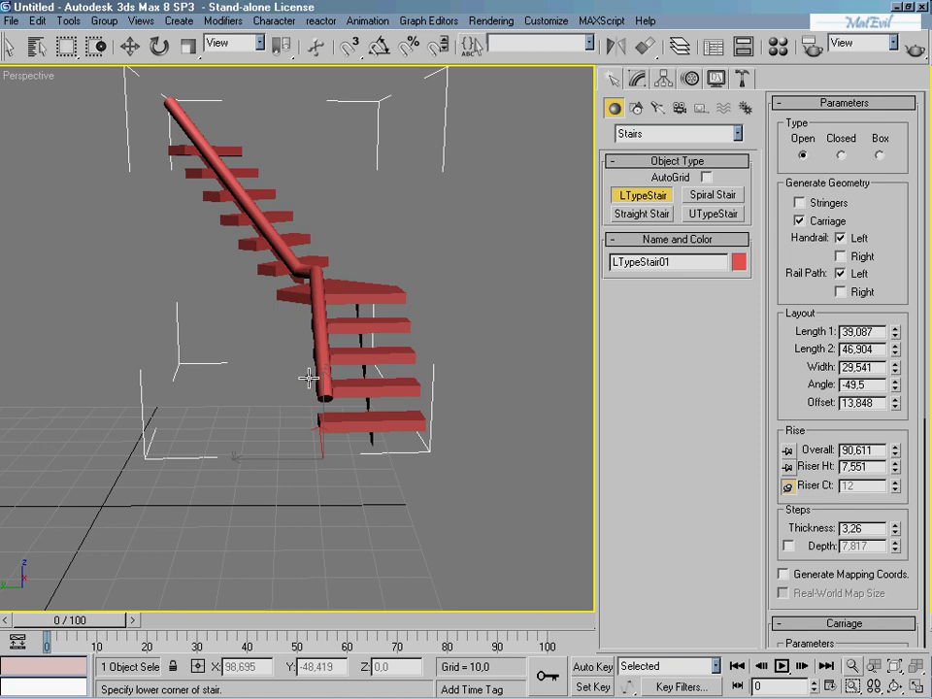
pyautogui.moveTo(308, 375)
pyautogui.keyDown('alt'); pyautogui.mouseDown(button='middle')
pyautogui.moveTo(262, 416)
pyautogui.moveTo(329, 413)
pyautogui.moveTo(317, 418)
pyautogui.mouseUp(button='middle'); pyautogui.keyUp('alt')
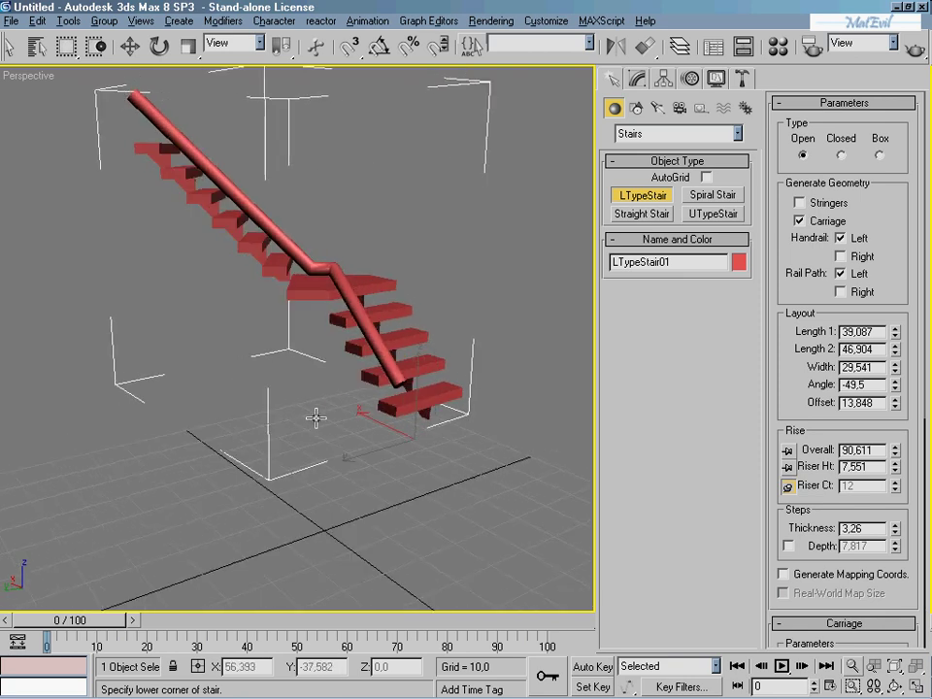
pyautogui.click(841, 292)
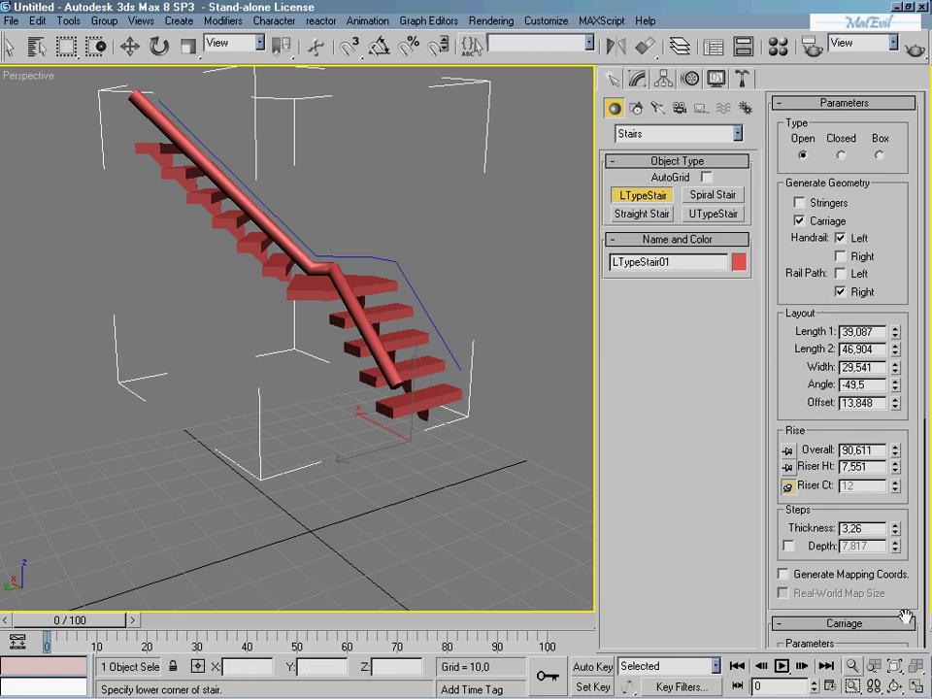
# - Raise the railing height to 11,327, keeping 11 railing segments
pyautogui.scroll(-2, 898, 583)
pyautogui.scroll(-2, 888, 499)
pyautogui.scroll(-3, 873, 407)
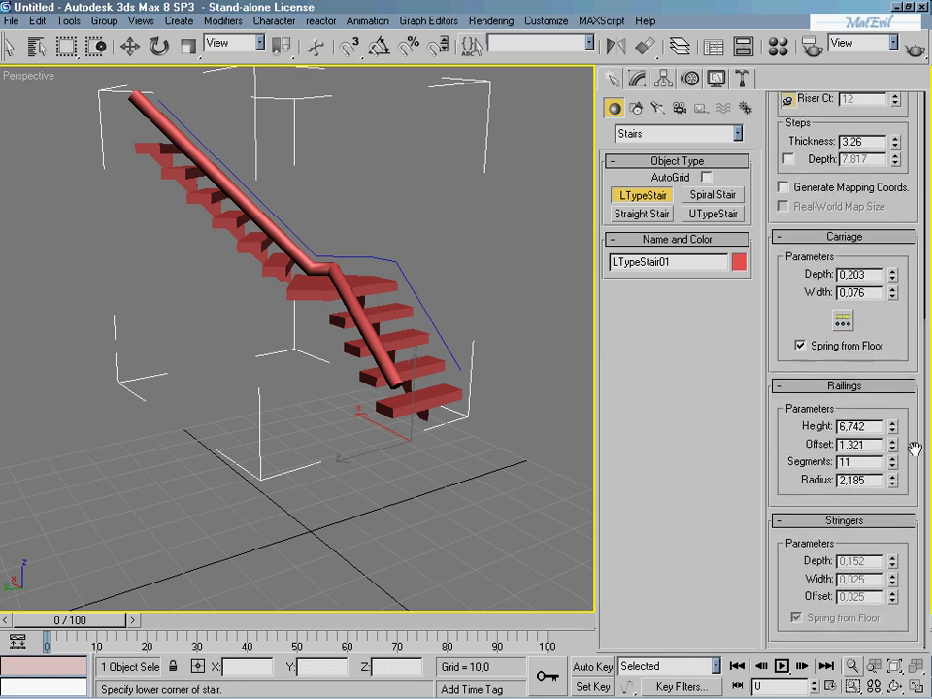
pyautogui.moveTo(893, 430); pyautogui.dragTo(883, 361)
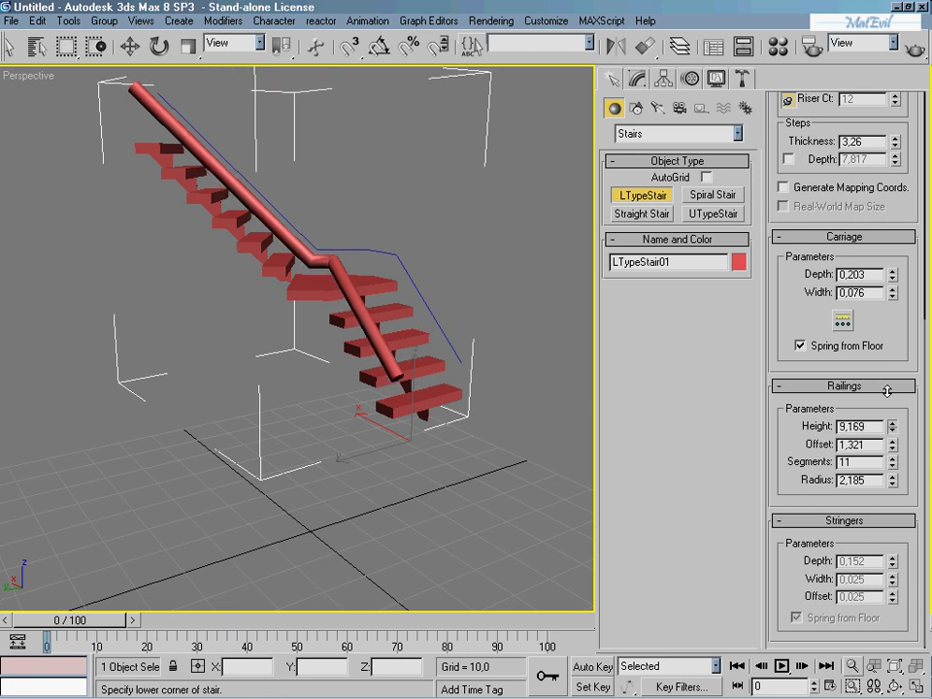
pyautogui.moveTo(893, 464); pyautogui.dragTo(886, 399)
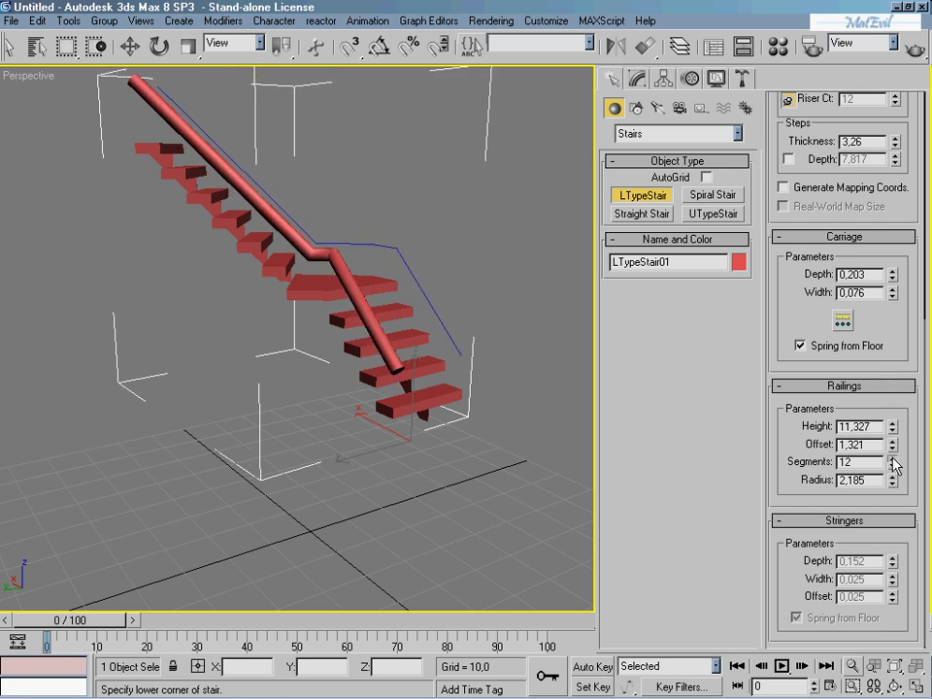
pyautogui.moveTo(889, 315); pyautogui.dragTo(901, 456)
# - Deepen the stair carriage to 4,783
pyautogui.scroll(1, 875, 512)
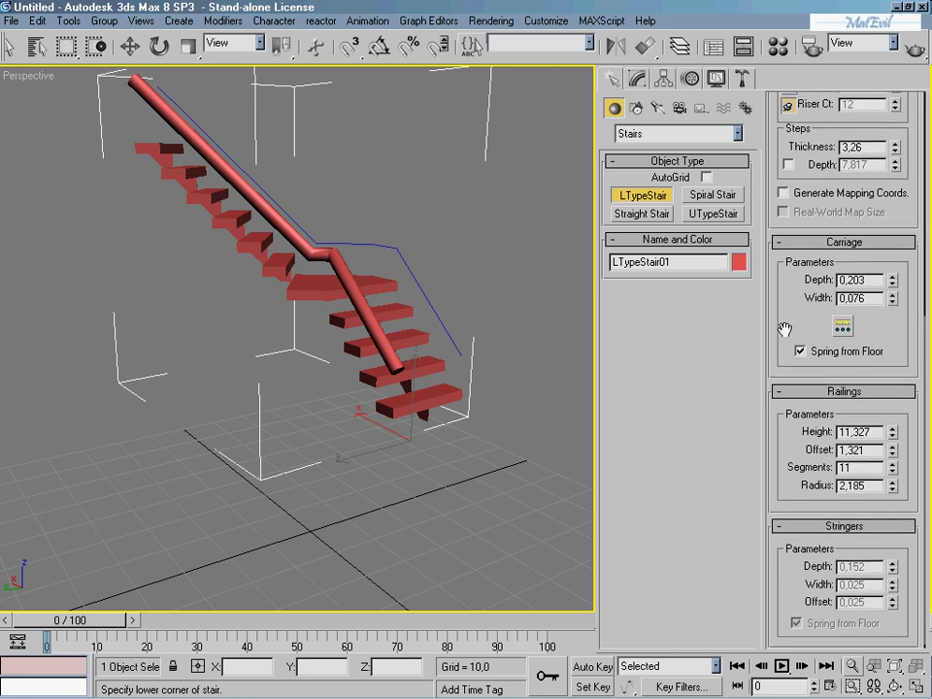
pyautogui.moveTo(784, 330); pyautogui.dragTo(832, 486)
pyautogui.scroll(-2, 799, 482)
pyautogui.scroll(-1, 913, 389)
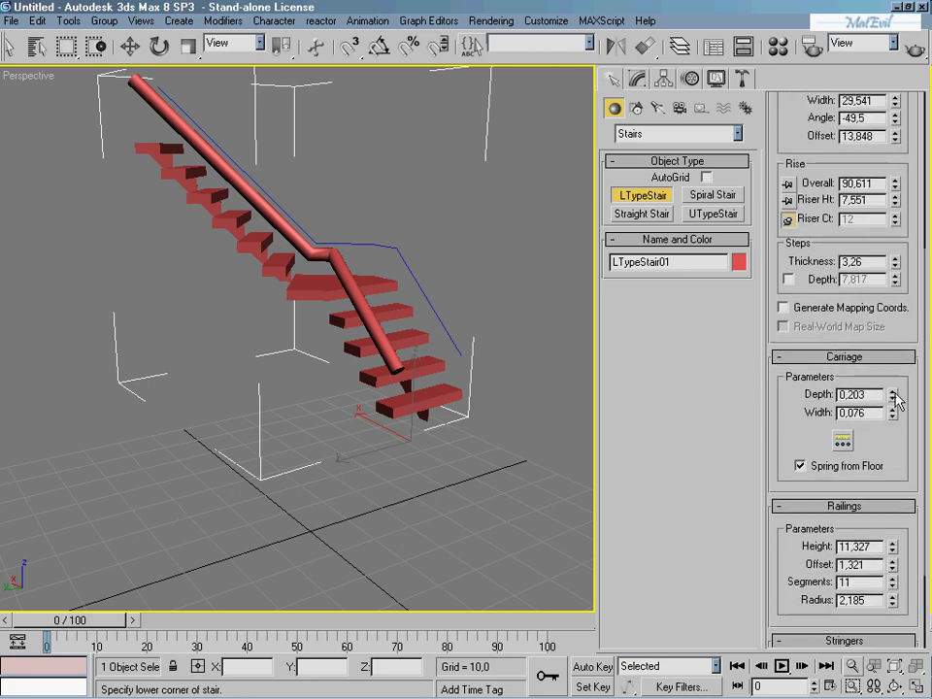
pyautogui.moveTo(893, 393); pyautogui.dragTo(886, 121)
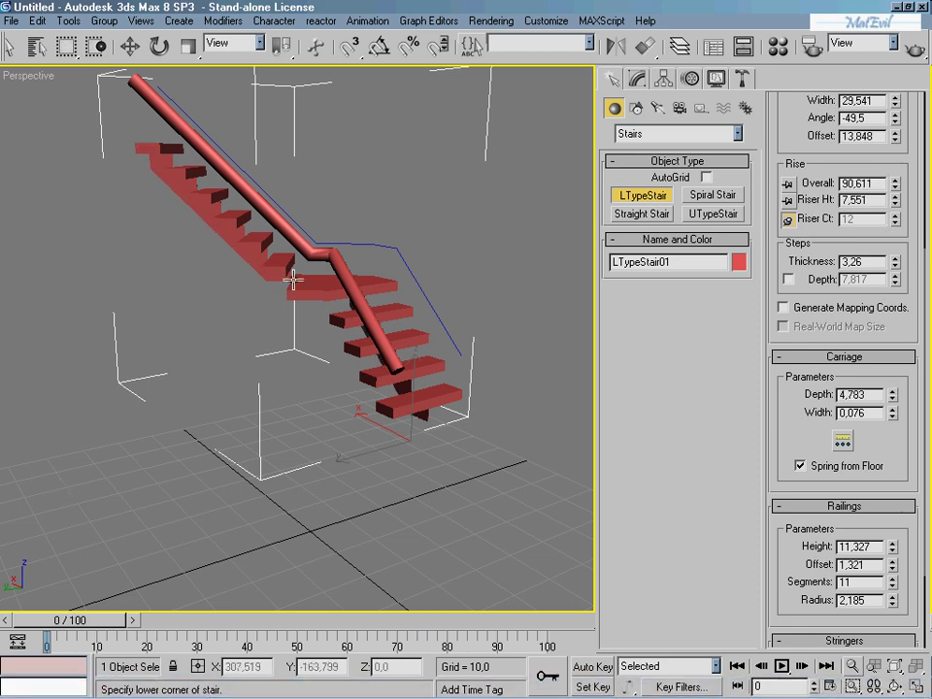
# - In Carriage Spacing, raise the carriage count to 5, measuring between centres
pyautogui.click(841, 439)
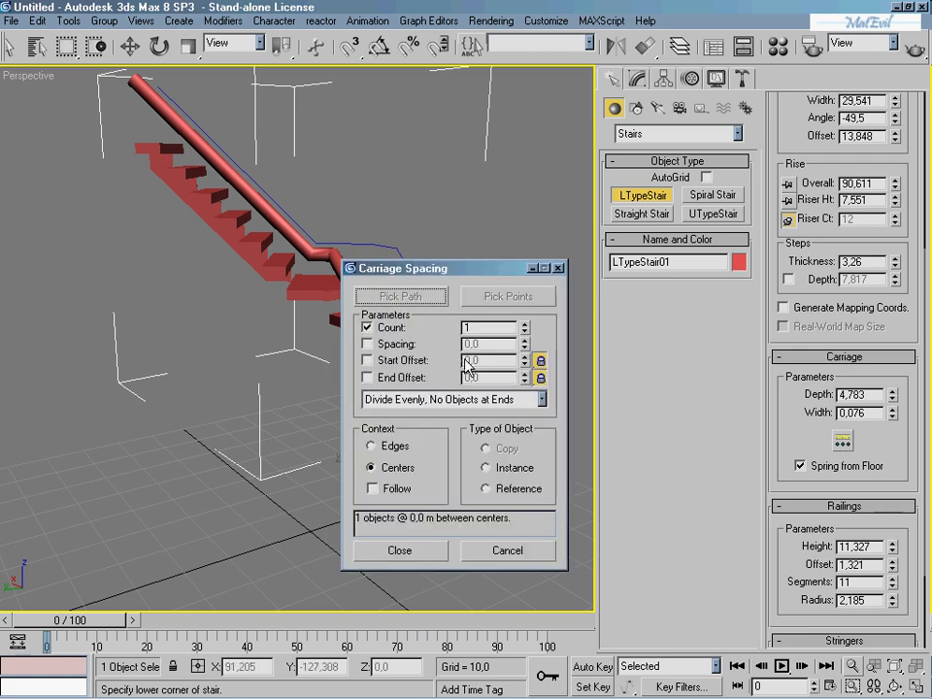
pyautogui.moveTo(510, 268); pyautogui.dragTo(640, 282)
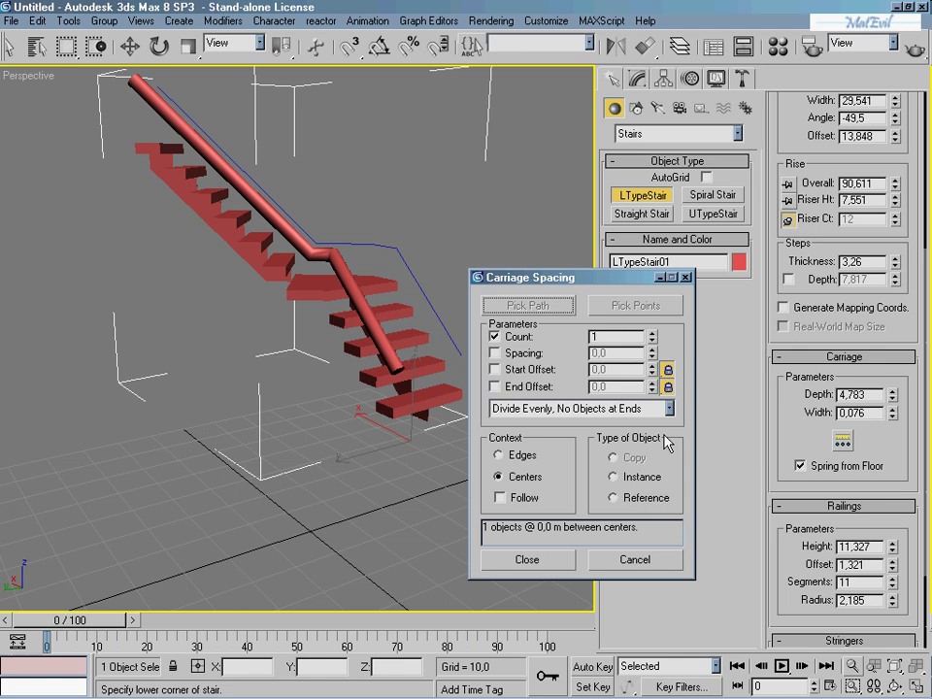
pyautogui.click(651, 334)
pyautogui.click(652, 334)
pyautogui.click(652, 334)
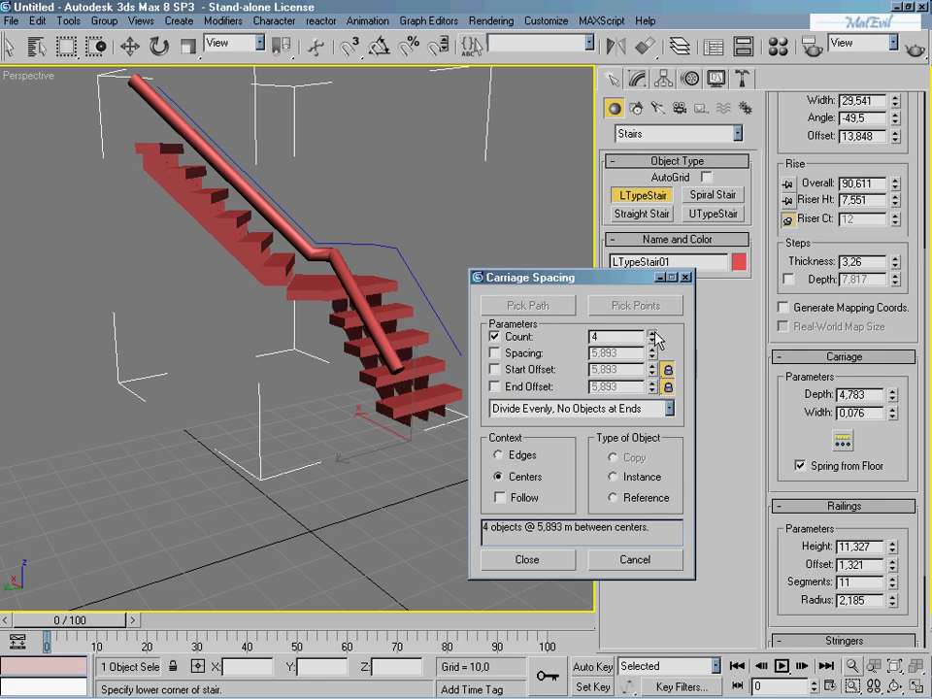
pyautogui.click(651, 334)
pyautogui.click(514, 456)
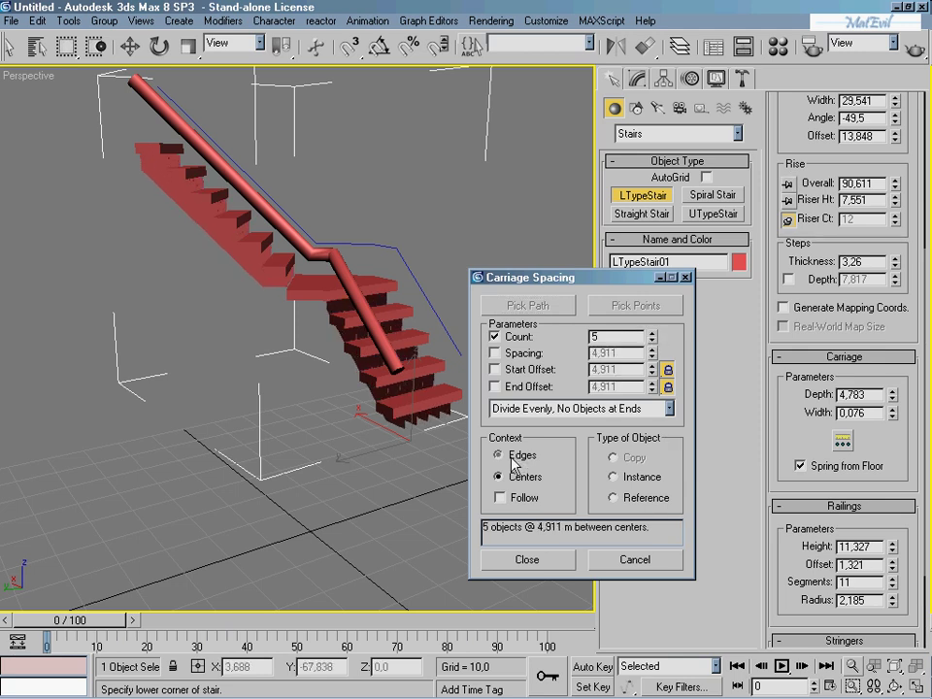
pyautogui.click(520, 477)
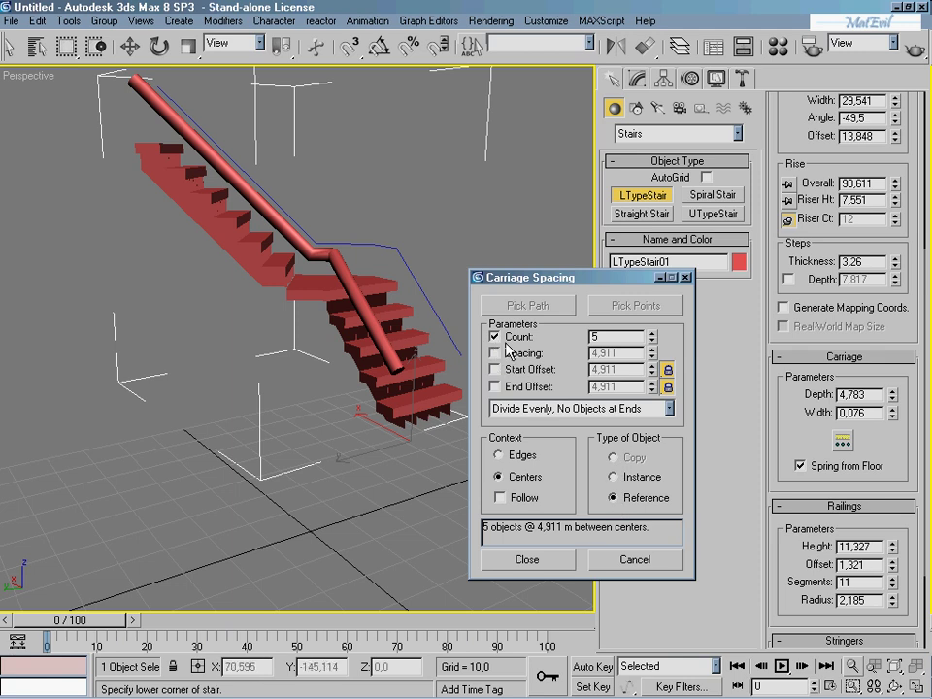
# - Try the end offset, spacing width and lock options for the carriages
pyautogui.click(668, 371)
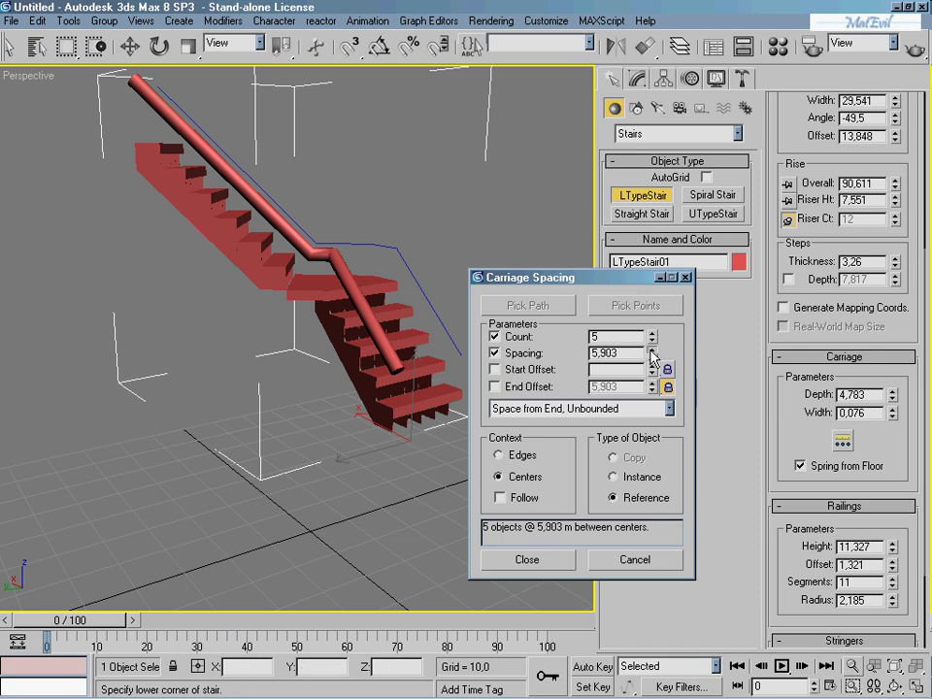
pyautogui.moveTo(652, 357)
pyautogui.mouseDown()
pyautogui.moveTo(666, 154)
pyautogui.moveTo(549, 358)
pyautogui.mouseUp()
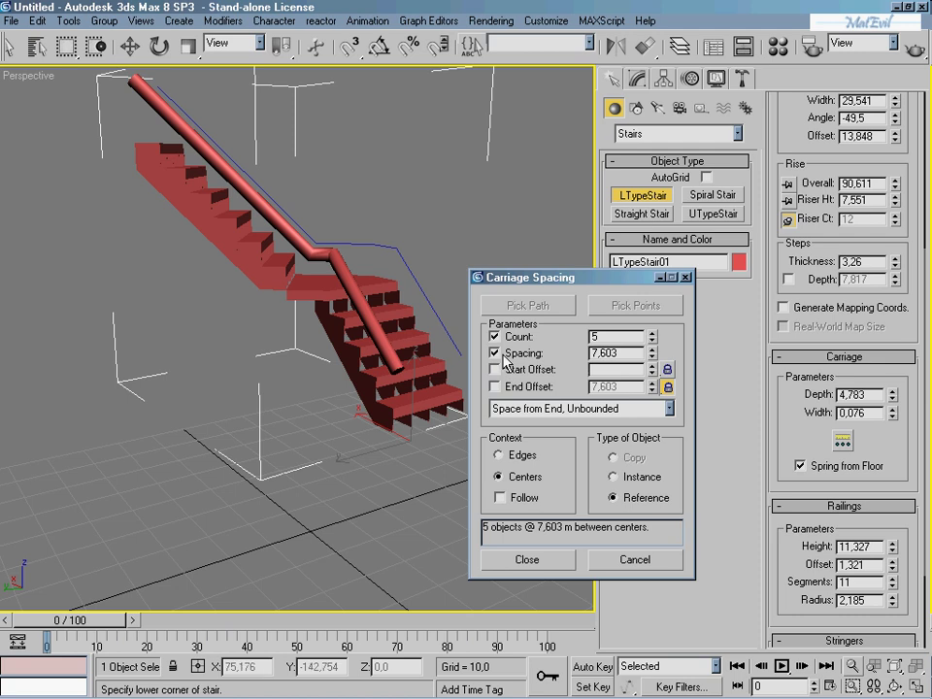
pyautogui.click(505, 356)
pyautogui.click(512, 357)
pyautogui.click(667, 386)
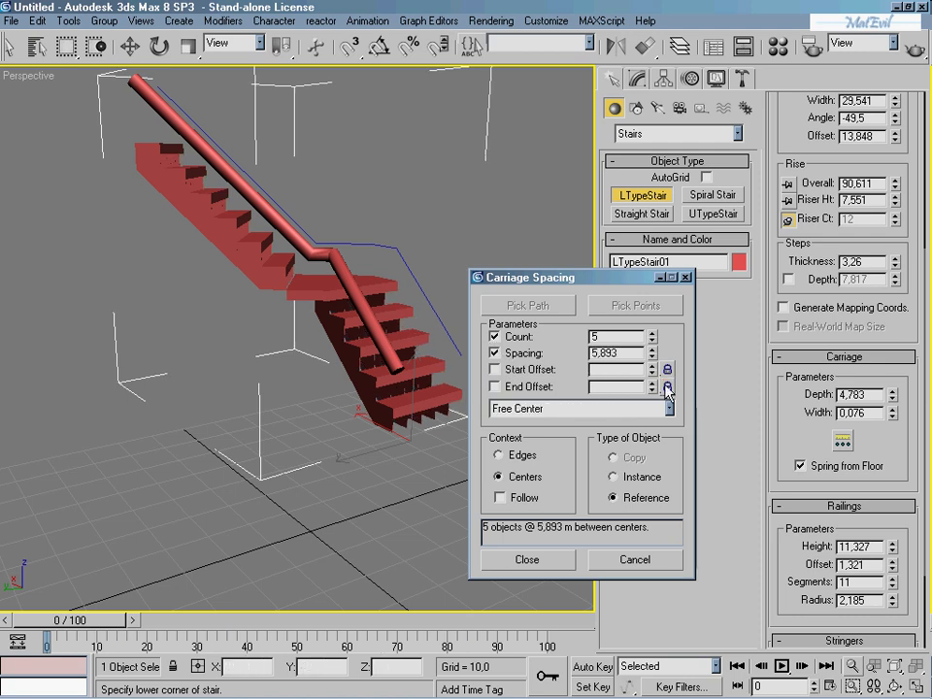
# - Choose the Divide Evenly from Start Offset preset and reset Start Offset to 0,0
pyautogui.click(554, 407)
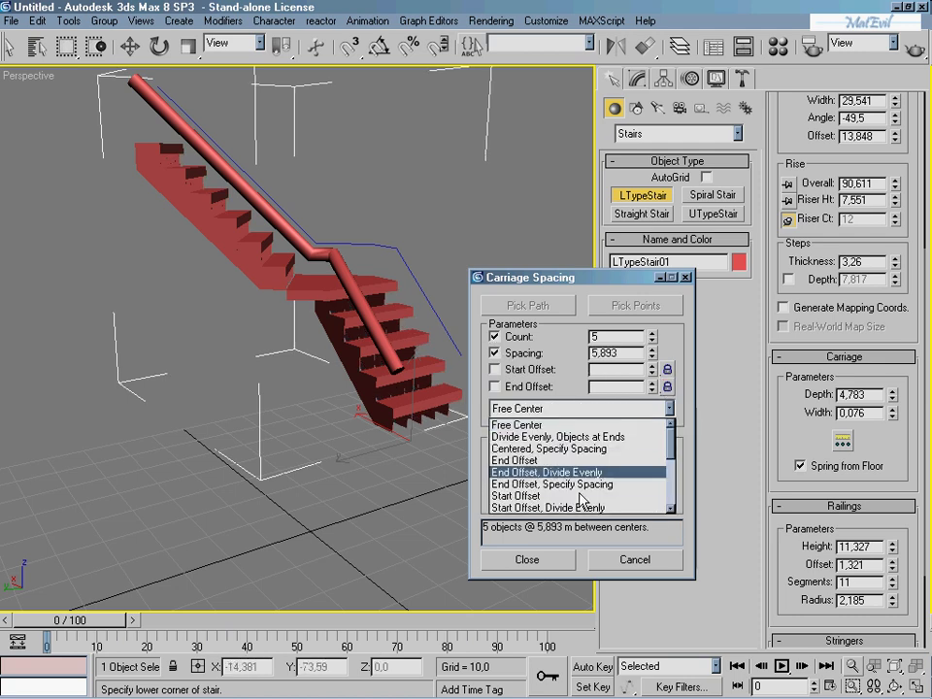
pyautogui.scroll(-3, 597, 480)
pyautogui.scroll(-1, 585, 509)
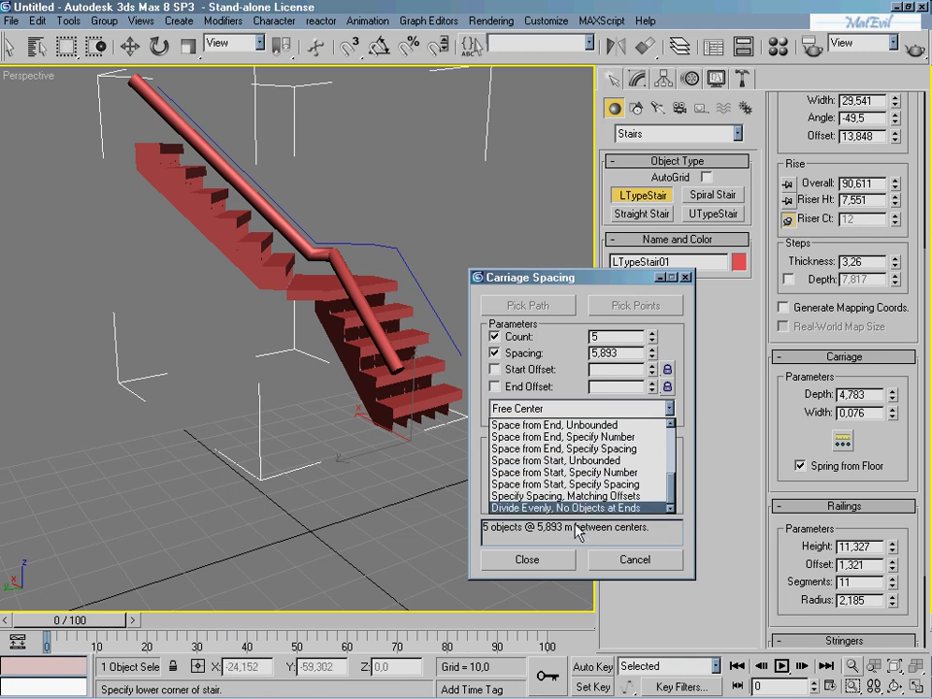
pyautogui.scroll(2, 582, 499)
pyautogui.scroll(1, 538, 439)
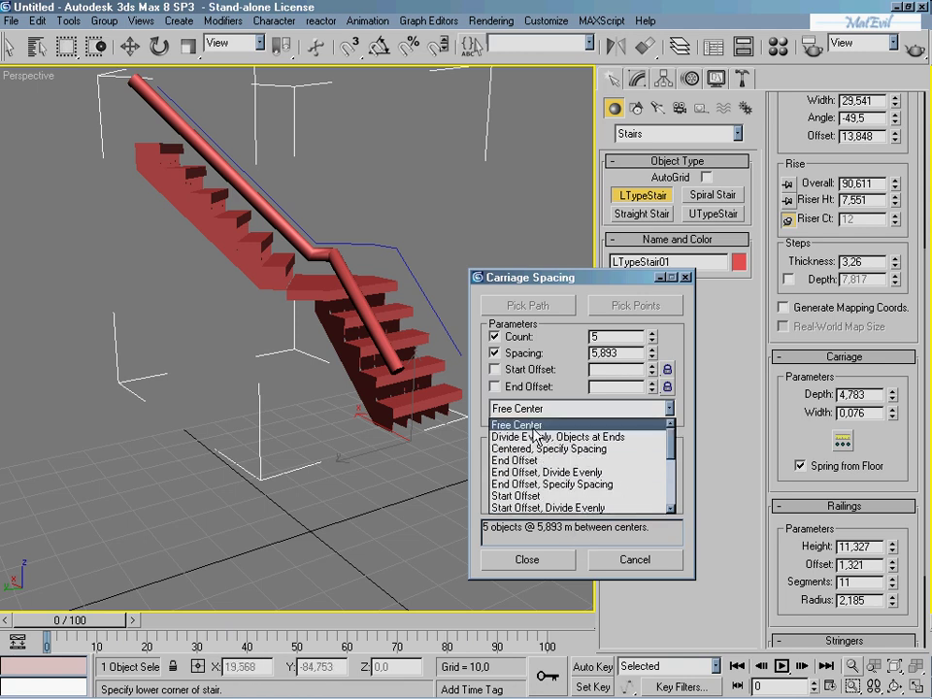
pyautogui.scroll(-1, 550, 473)
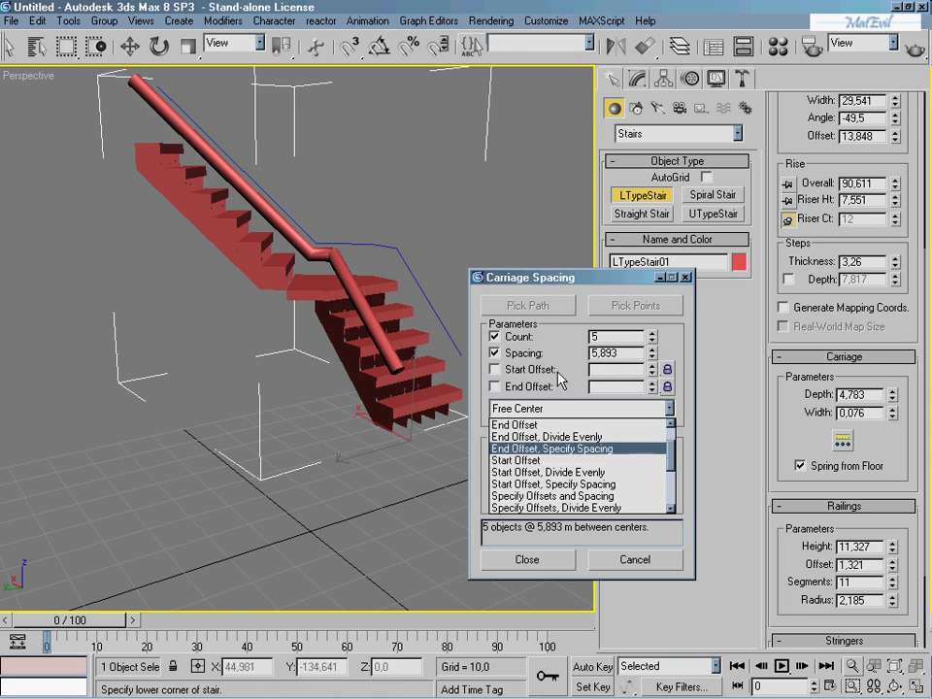
pyautogui.click(514, 471)
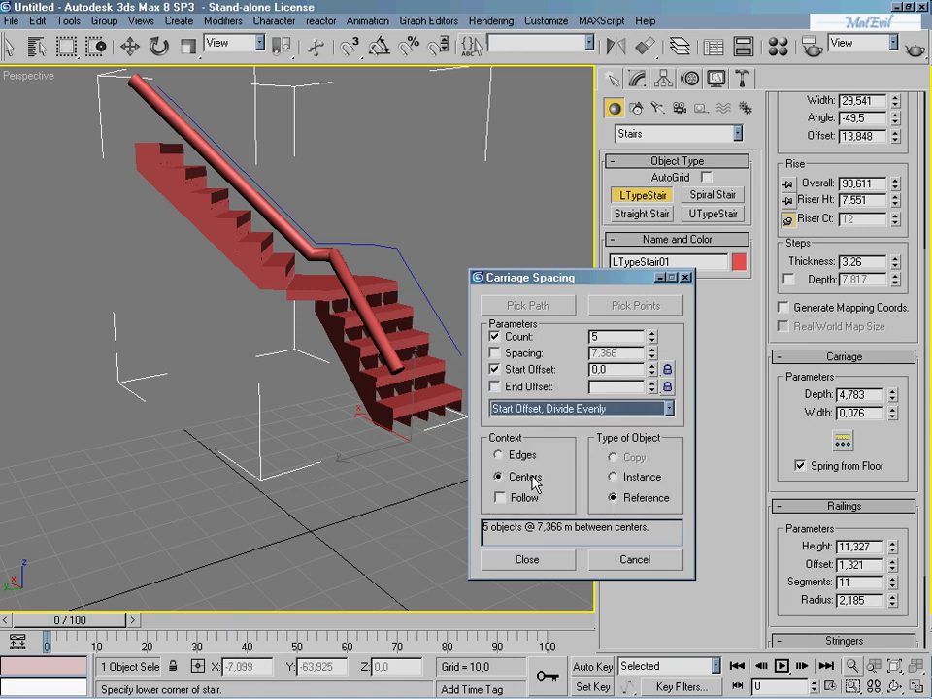
pyautogui.click(653, 366)
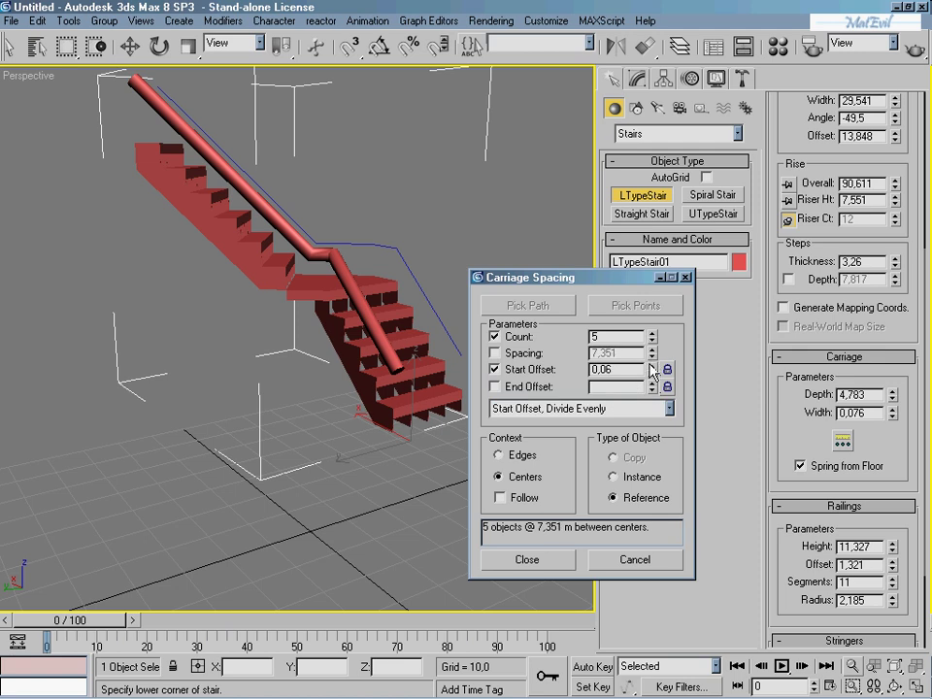
pyautogui.moveTo(649, 344); pyautogui.dragTo(654, 383)
# - Create a spiral stair beside the L-type stair by setting its centre, radius and height
pyautogui.click(685, 282)
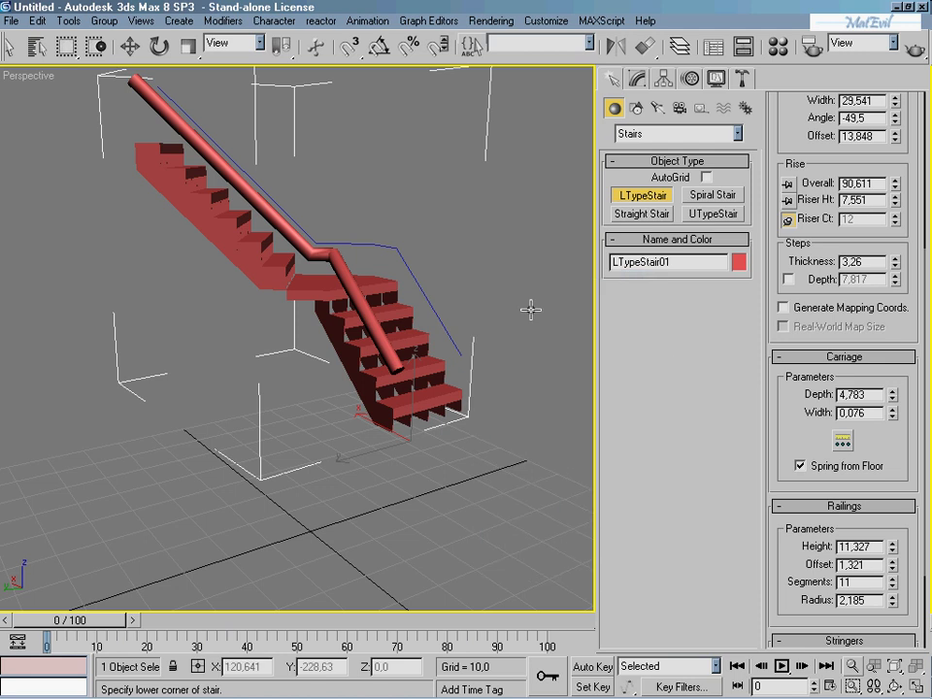
pyautogui.moveTo(530, 308)
pyautogui.mouseDown(button='middle')
pyautogui.moveTo(457, 379)
pyautogui.moveTo(511, 319)
pyautogui.mouseUp(button='middle')
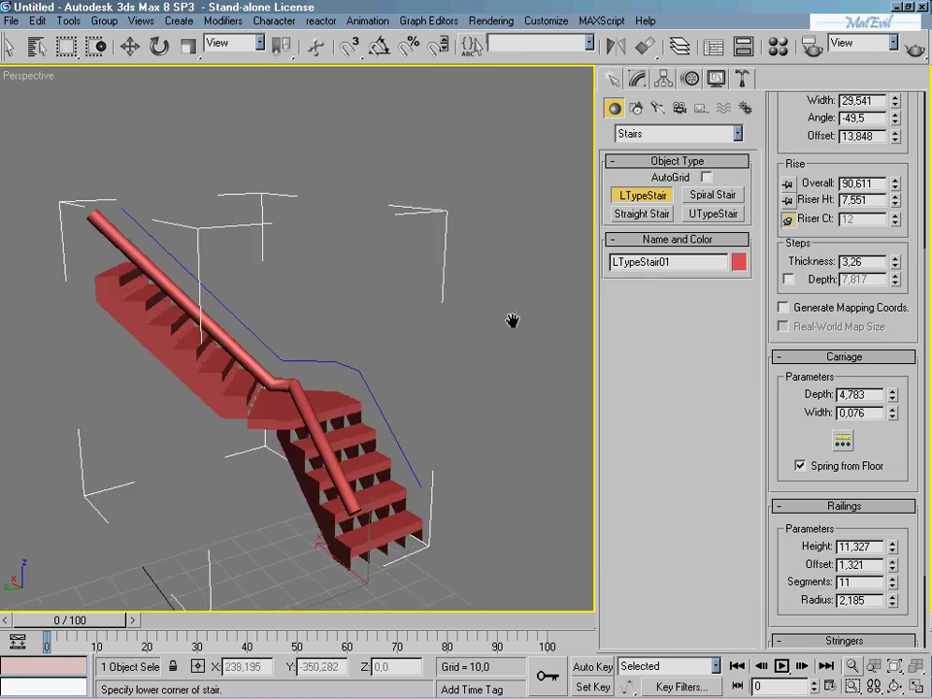
pyautogui.click(707, 197)
pyautogui.scroll(-2, 354, 343)
pyautogui.scroll(-3, 415, 311)
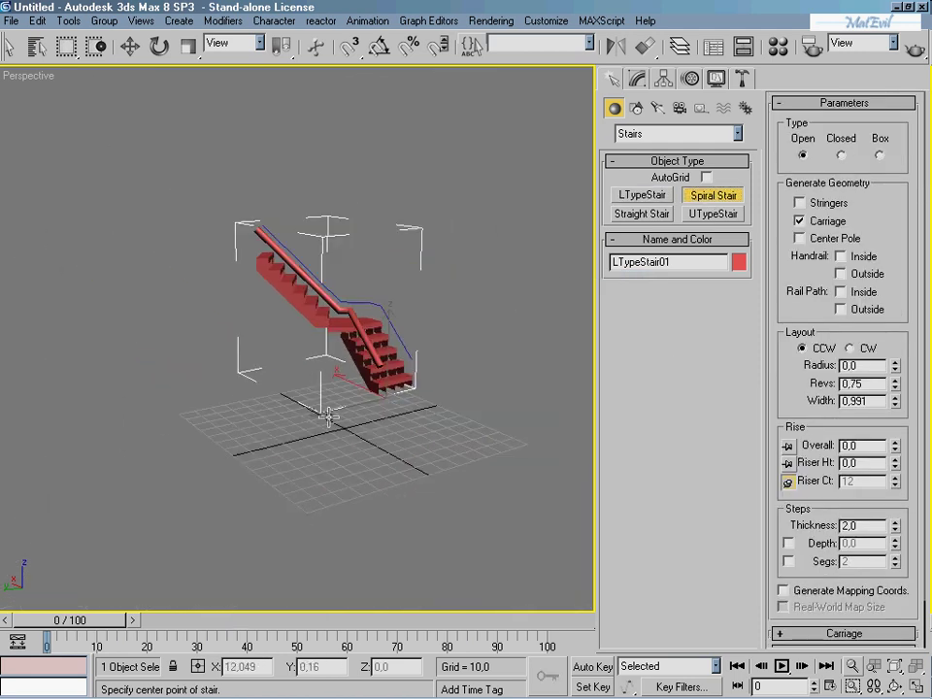
pyautogui.moveTo(281, 447); pyautogui.dragTo(338, 440)
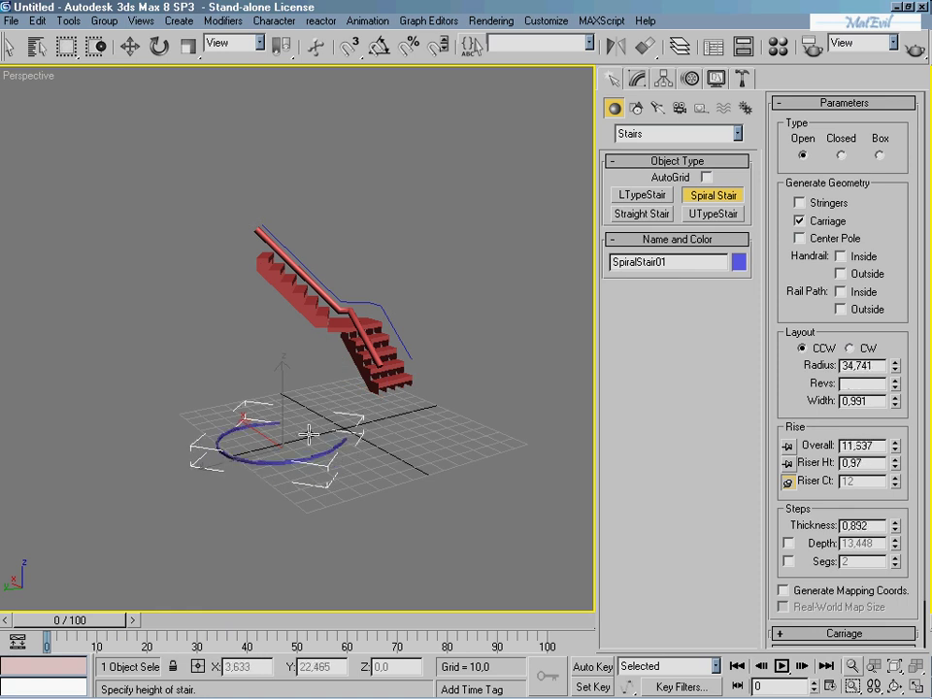
pyautogui.rightClick(304, 447)
pyautogui.moveTo(304, 447); pyautogui.dragTo(297, 456)
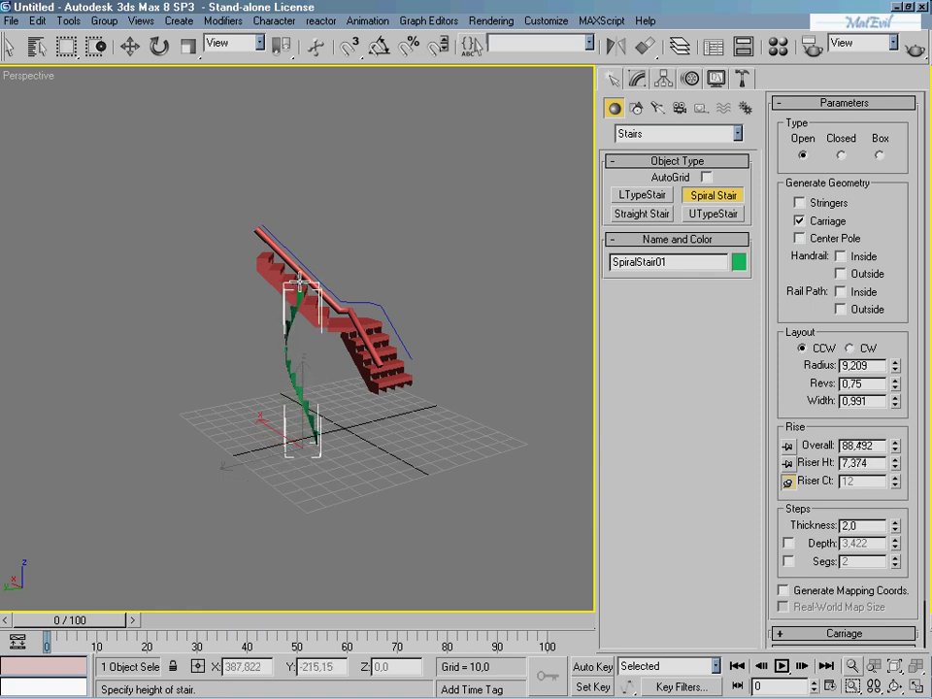
pyautogui.click(298, 313)
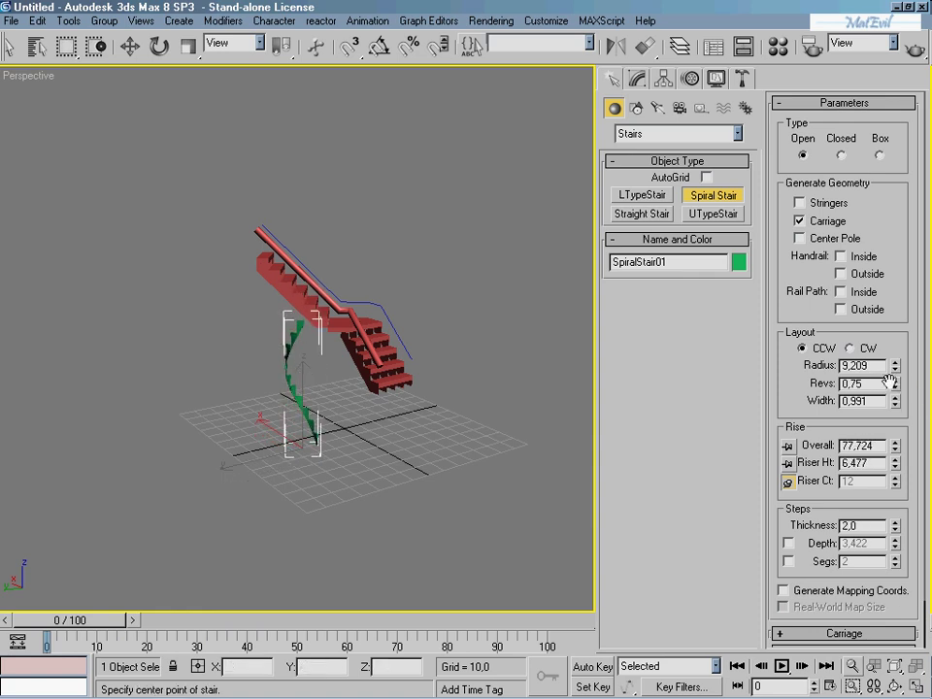
# - Increase the spiral stair's revolutions and widen its treads with the spinners
pyautogui.moveTo(897, 389); pyautogui.dragTo(881, 336)
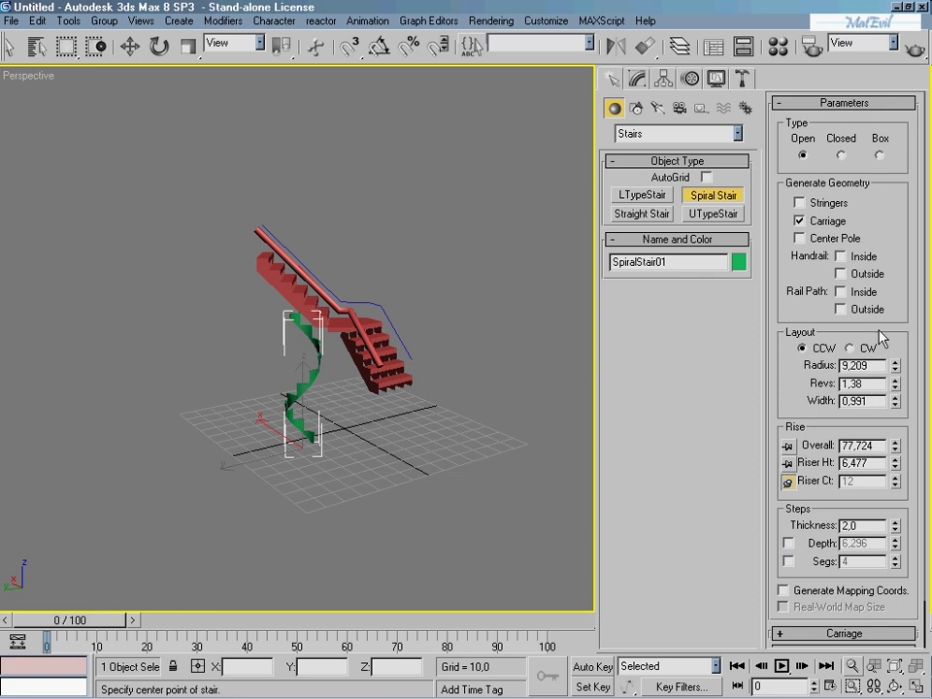
pyautogui.moveTo(897, 403); pyautogui.dragTo(888, 386)
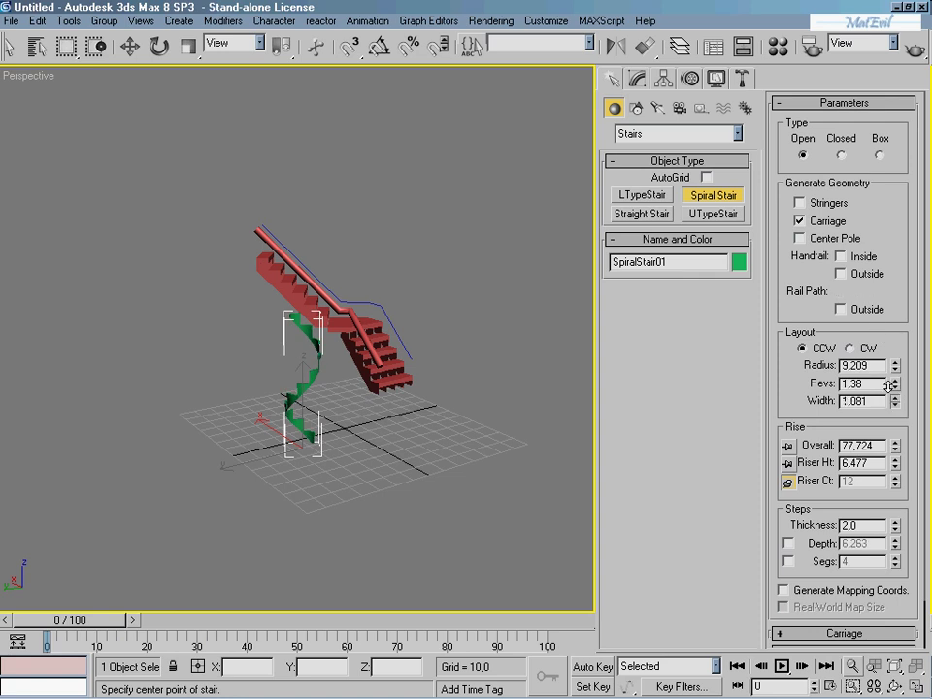
pyautogui.moveTo(883, 318); pyautogui.dragTo(851, 330)
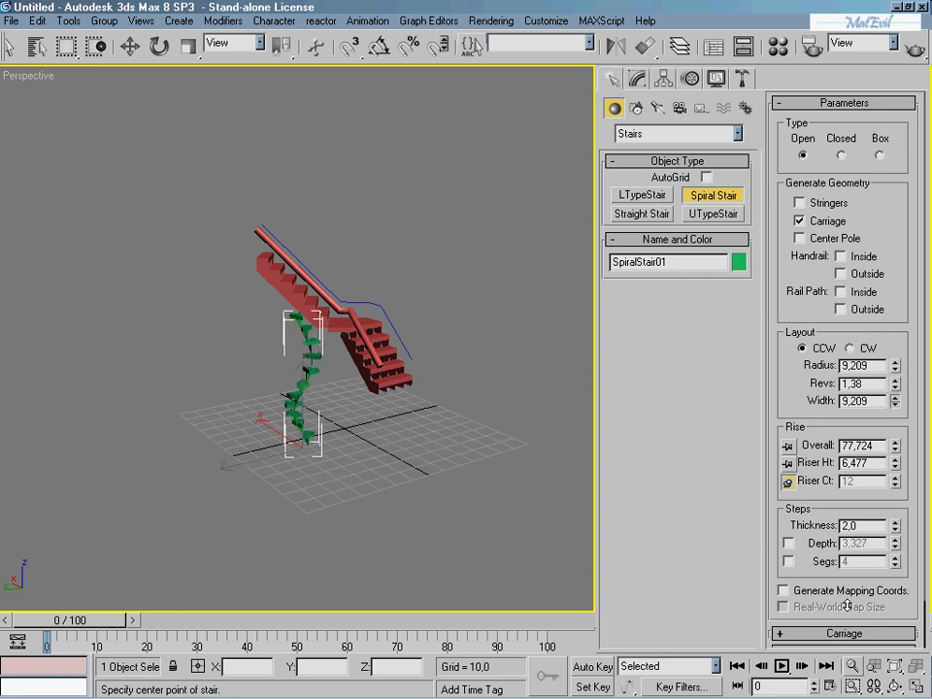
pyautogui.scroll(2, 325, 454)
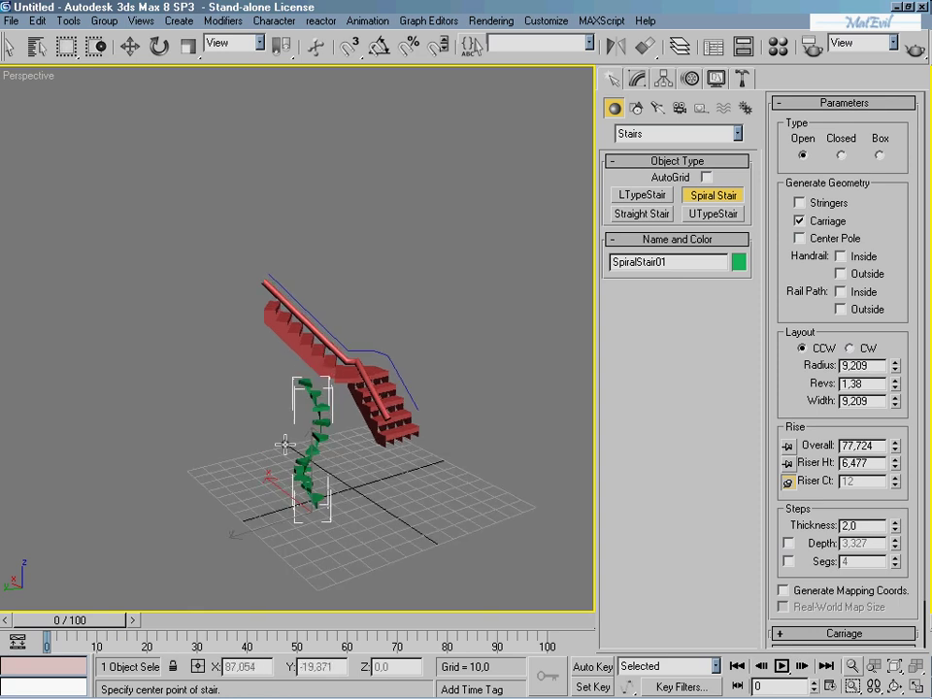
pyautogui.scroll(2, 325, 454)
pyautogui.keyDown('alt'); pyautogui.moveTo(325, 455); pyautogui.dragTo(306, 392, button='middle'); pyautogui.keyUp('alt')
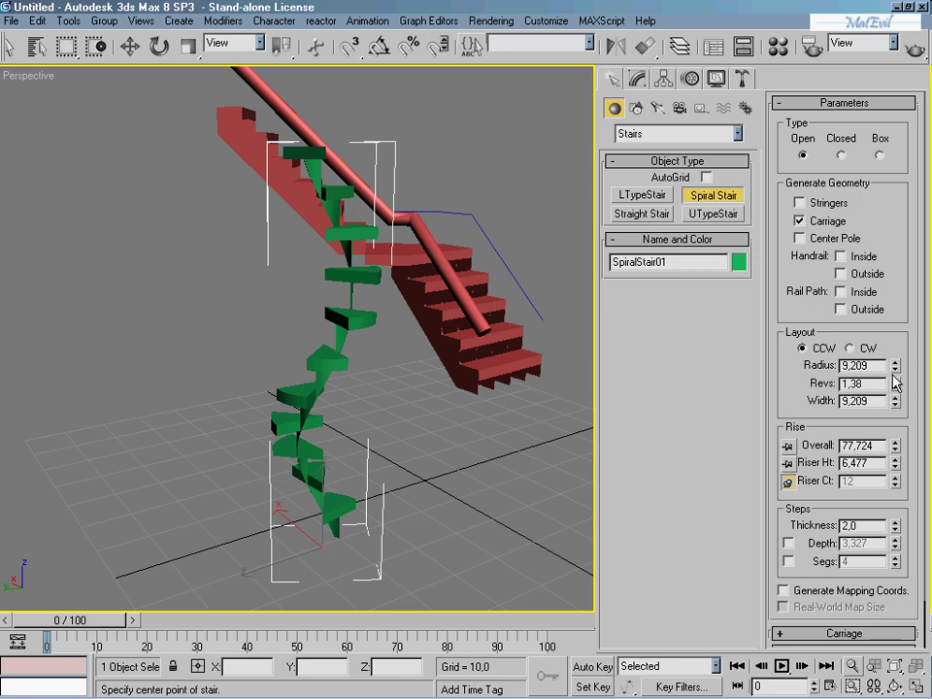
# - Fine-tune the spiral to radius 17,119, width 15,563, 1,063 revolutions, counter-clockwise
pyautogui.moveTo(897, 372); pyautogui.dragTo(897, 367)
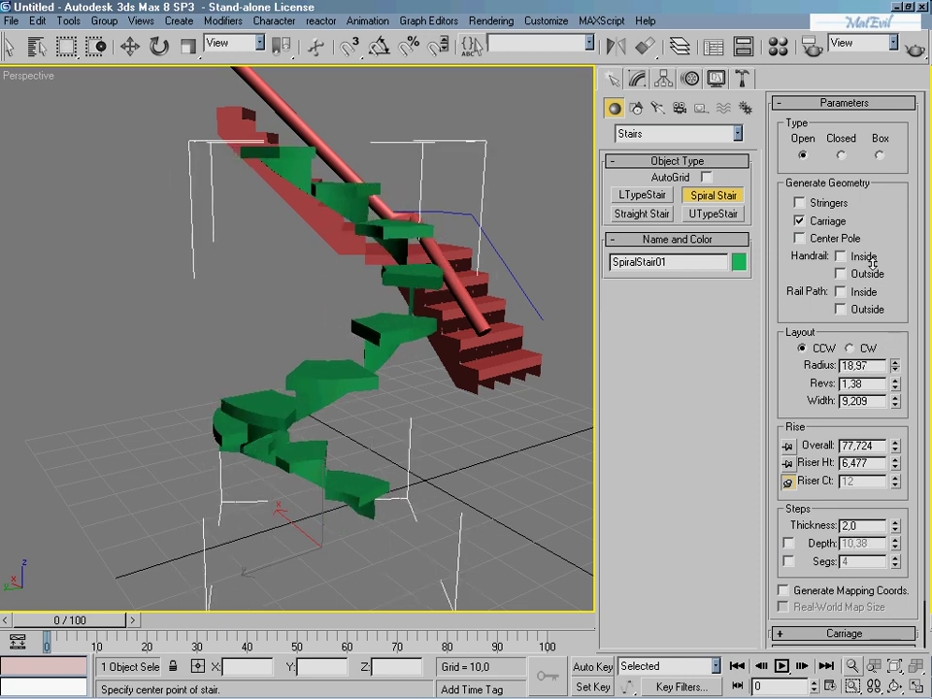
pyautogui.moveTo(875, 291); pyautogui.dragTo(892, 337)
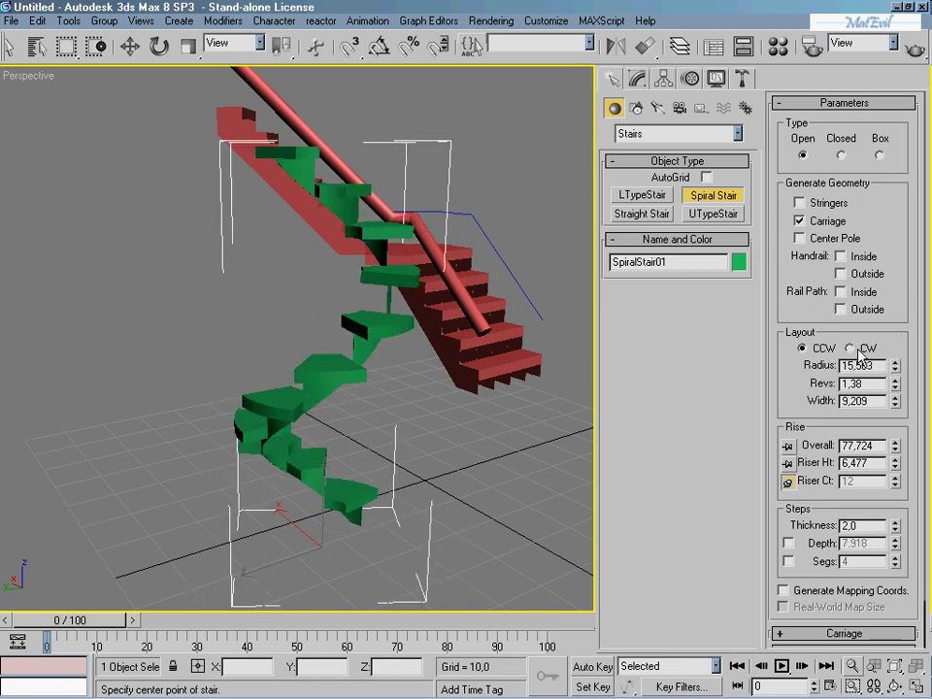
pyautogui.click(858, 349)
pyautogui.click(817, 351)
pyautogui.click(862, 352)
pyautogui.moveTo(897, 406); pyautogui.dragTo(881, 325)
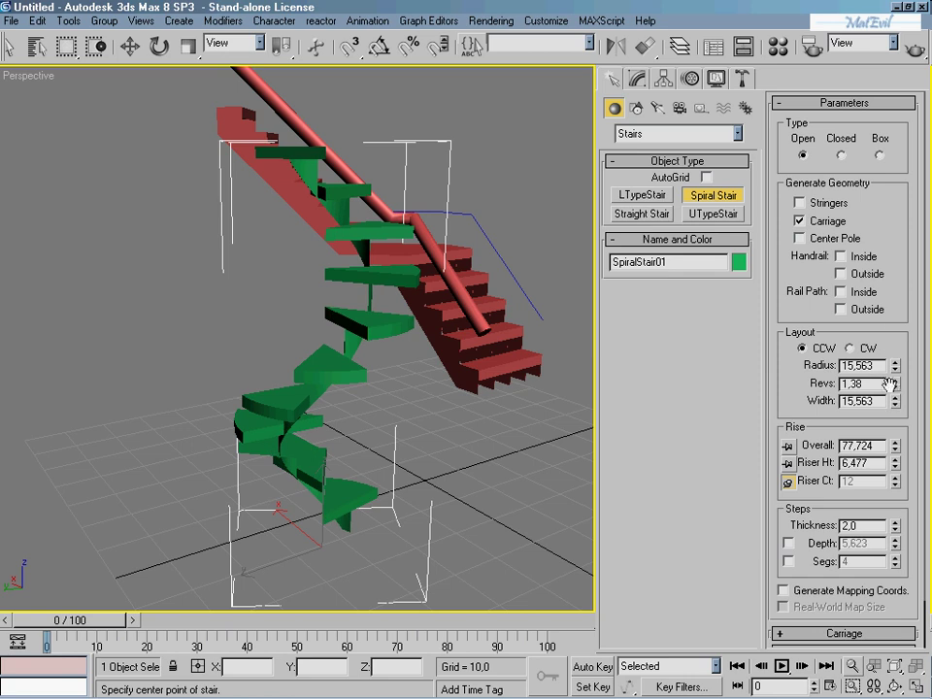
pyautogui.moveTo(895, 387); pyautogui.dragTo(878, 303)
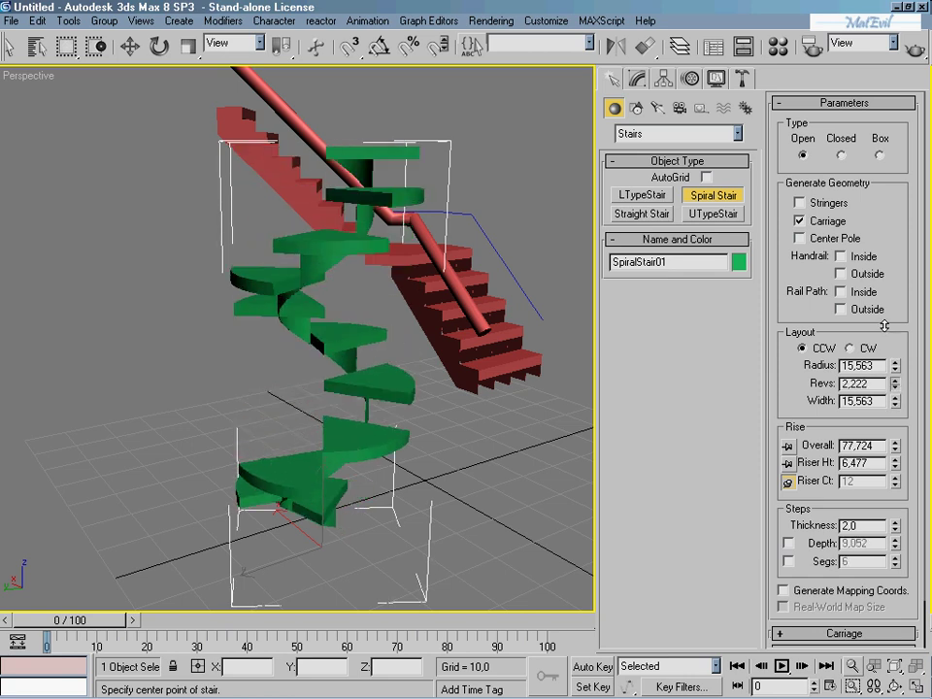
pyautogui.moveTo(895, 387)
pyautogui.mouseDown()
pyautogui.moveTo(895, 409)
pyautogui.moveTo(885, 352)
pyautogui.mouseUp()
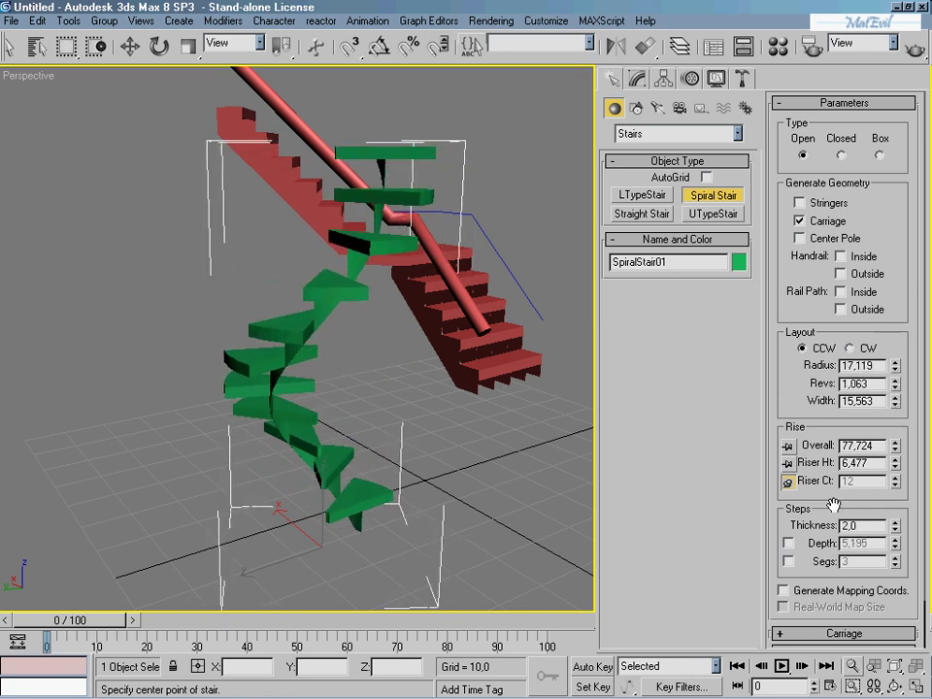
pyautogui.moveTo(833, 505); pyautogui.dragTo(808, 376)
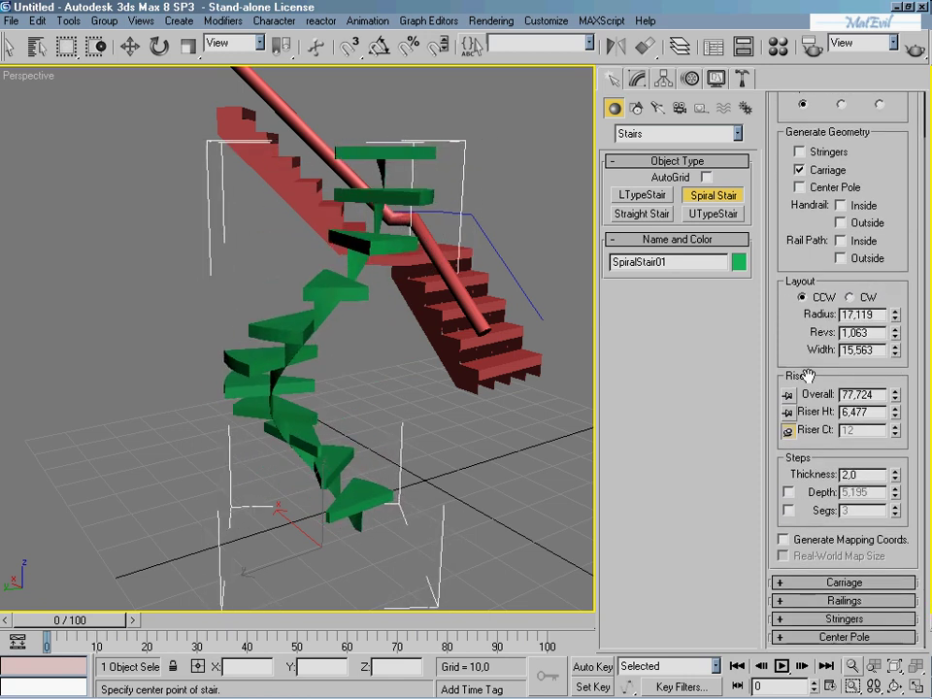
# - Set the spiral stair's Type to Closed after reviewing its center pole, stringer, railing and carriage rollouts
pyautogui.click(844, 638)
pyautogui.click(825, 525)
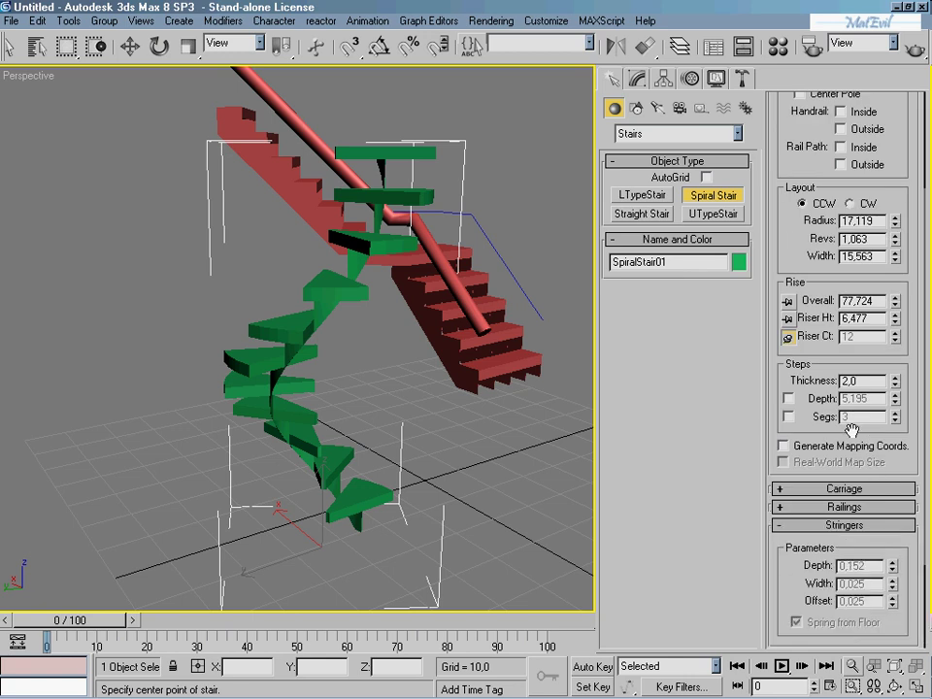
pyautogui.click(811, 508)
pyautogui.click(817, 490)
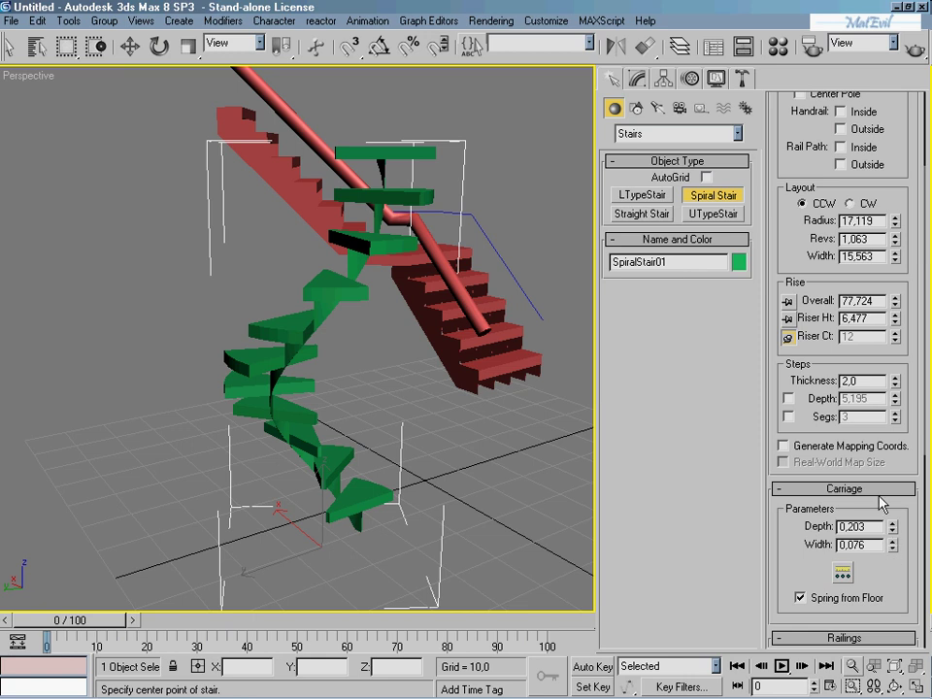
pyautogui.scroll(3, 888, 473)
pyautogui.scroll(2, 815, 432)
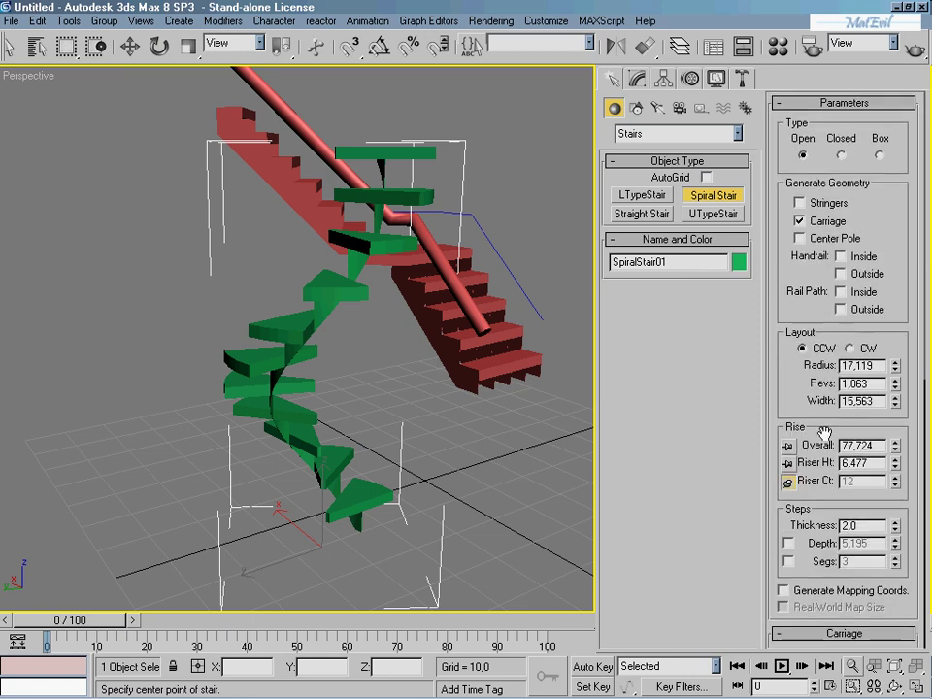
pyautogui.click(842, 155)
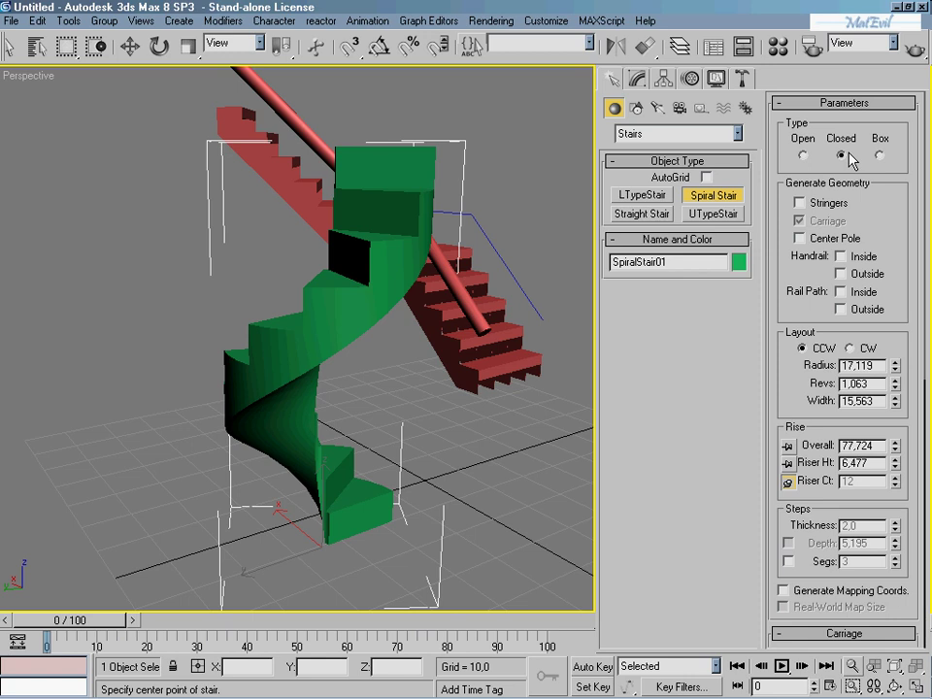
pyautogui.moveTo(570, 302); pyautogui.dragTo(522, 291, button='middle')
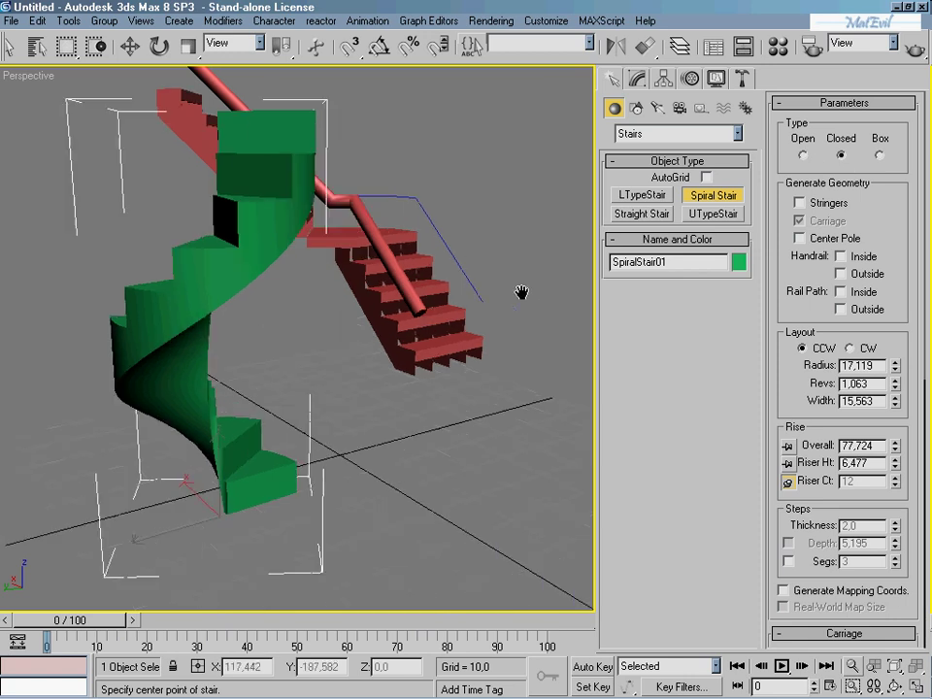
pyautogui.click(714, 214)
pyautogui.moveTo(601, 289); pyautogui.dragTo(427, 374, button='middle')
pyautogui.scroll(-5, 385, 419)
# - Drag out a first U-type stair near the spiral stair
pyautogui.scroll(2, 338, 422)
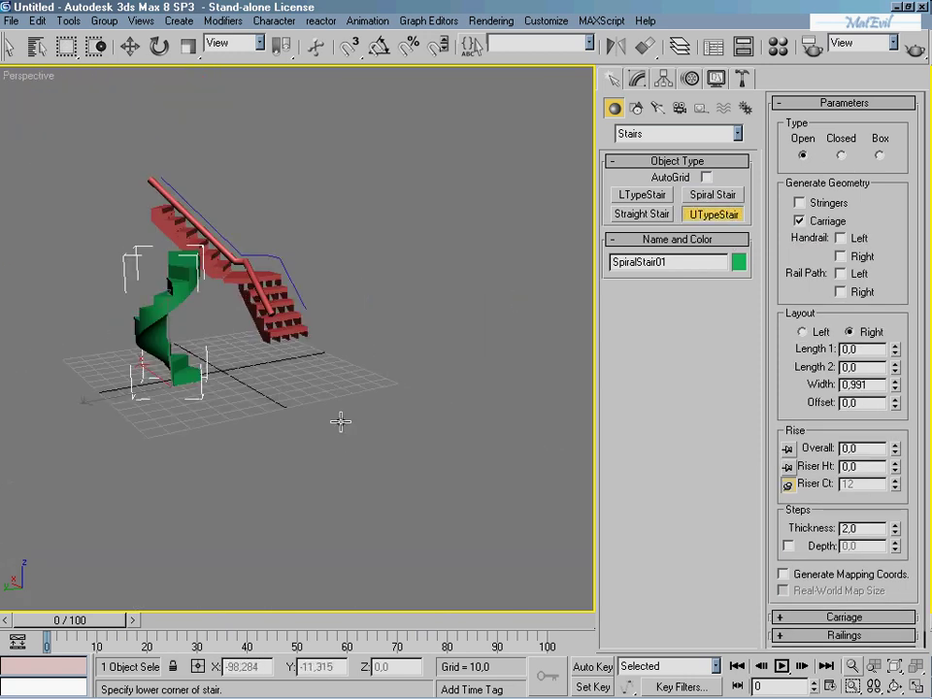
pyautogui.click(266, 387)
pyautogui.moveTo(266, 388); pyautogui.dragTo(357, 369)
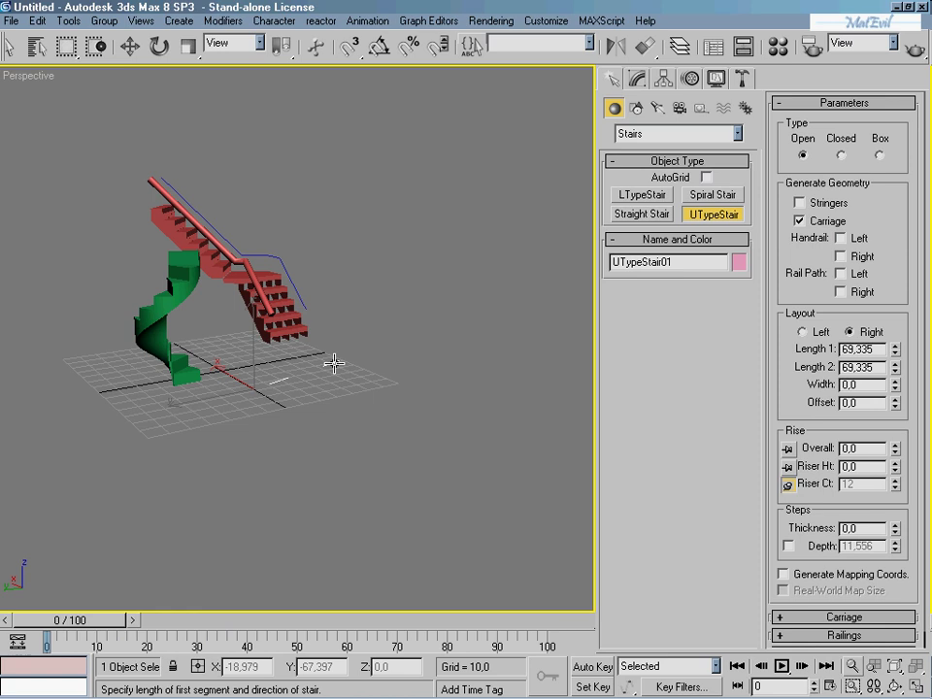
pyautogui.click(444, 416)
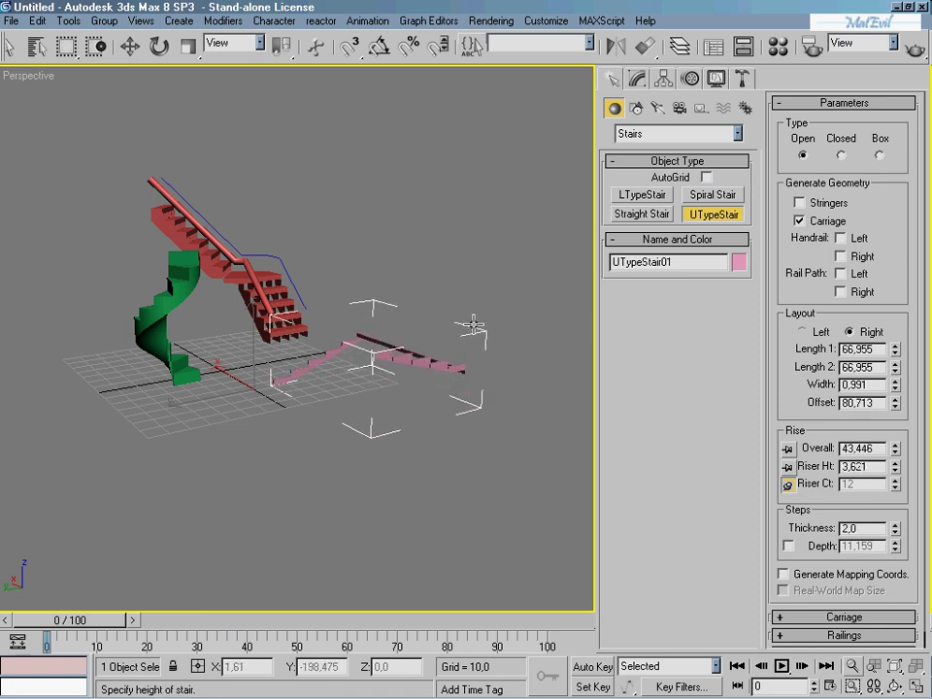
pyautogui.click(473, 282)
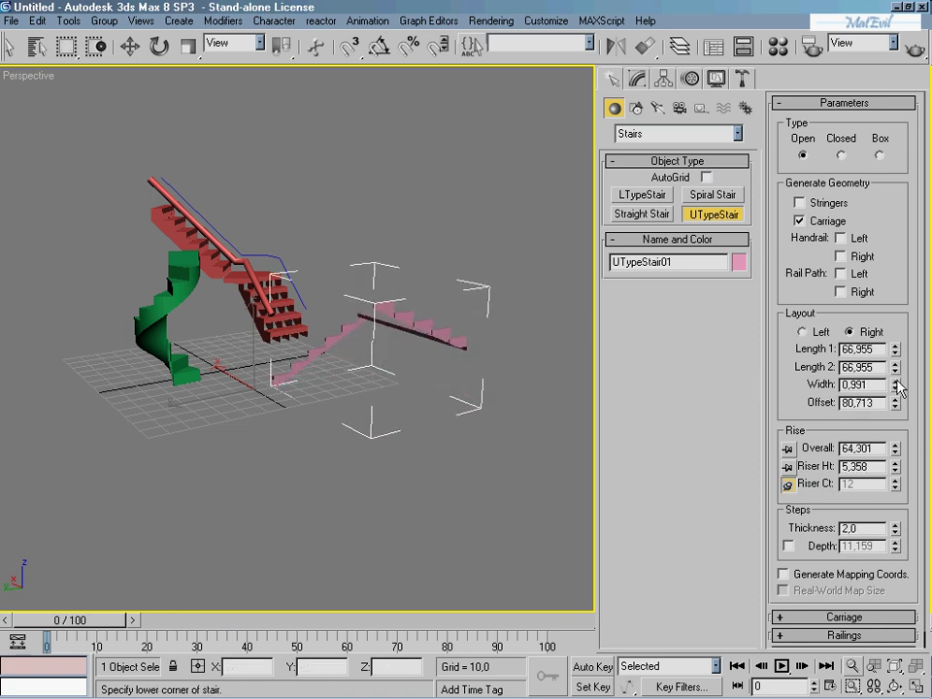
# - Tweak the U-type stair's width, offset, flight lengths and overall height
pyautogui.moveTo(894, 381); pyautogui.dragTo(848, 133)
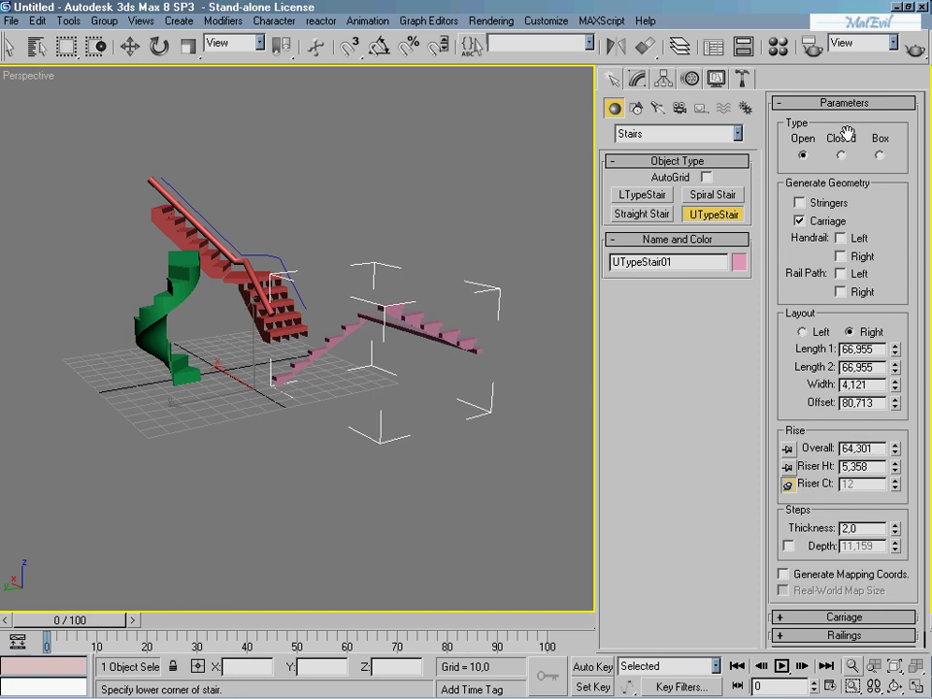
pyautogui.moveTo(894, 402); pyautogui.dragTo(904, 413)
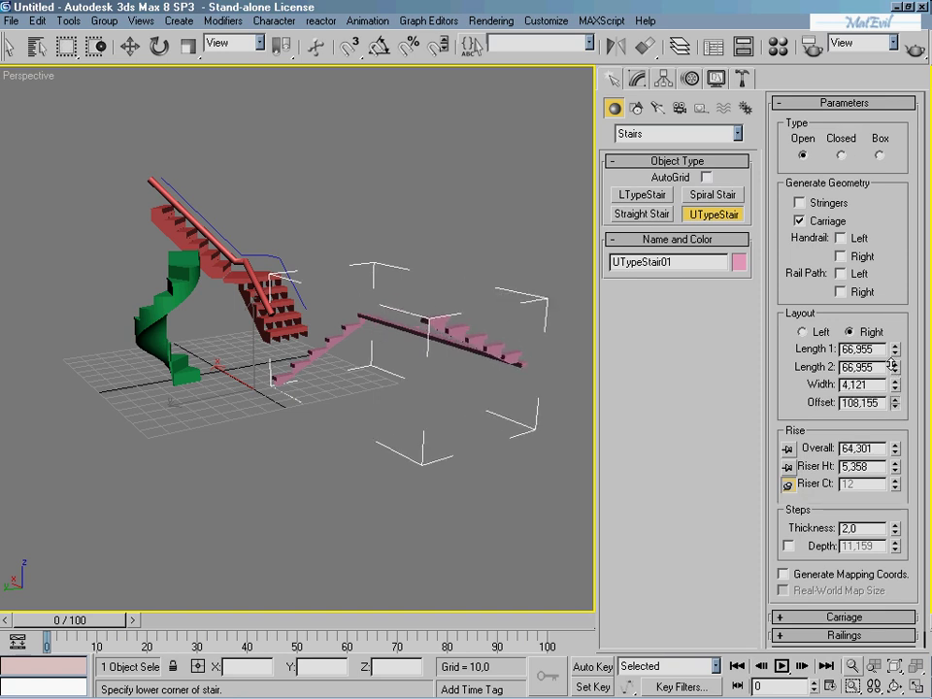
pyautogui.moveTo(894, 367); pyautogui.dragTo(880, 302)
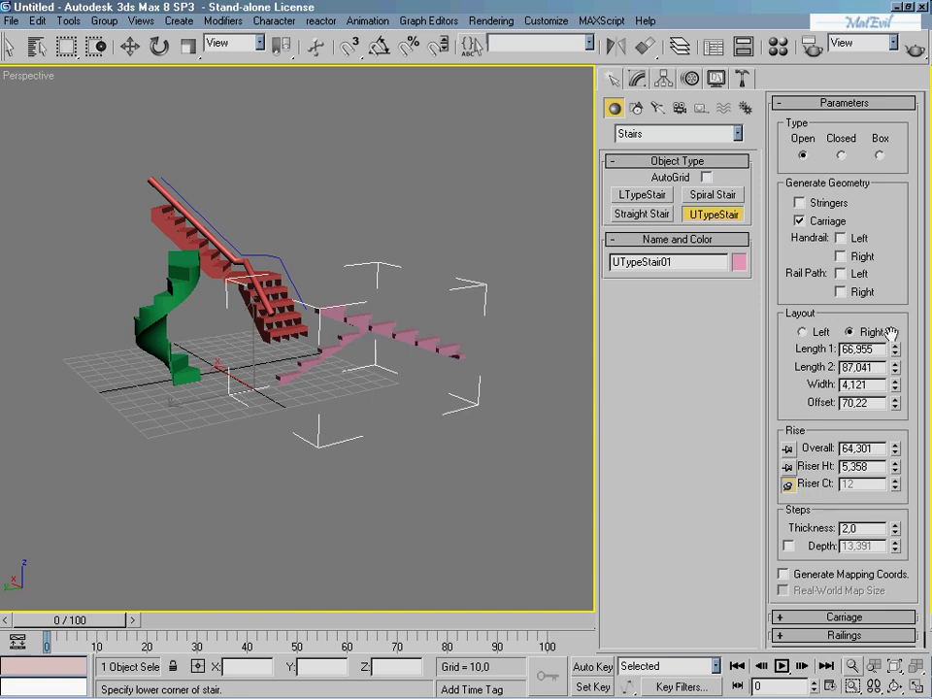
pyautogui.moveTo(895, 351)
pyautogui.mouseDown()
pyautogui.moveTo(880, 380)
pyautogui.moveTo(888, 367)
pyautogui.moveTo(899, 389)
pyautogui.moveTo(905, 331)
pyautogui.mouseUp()
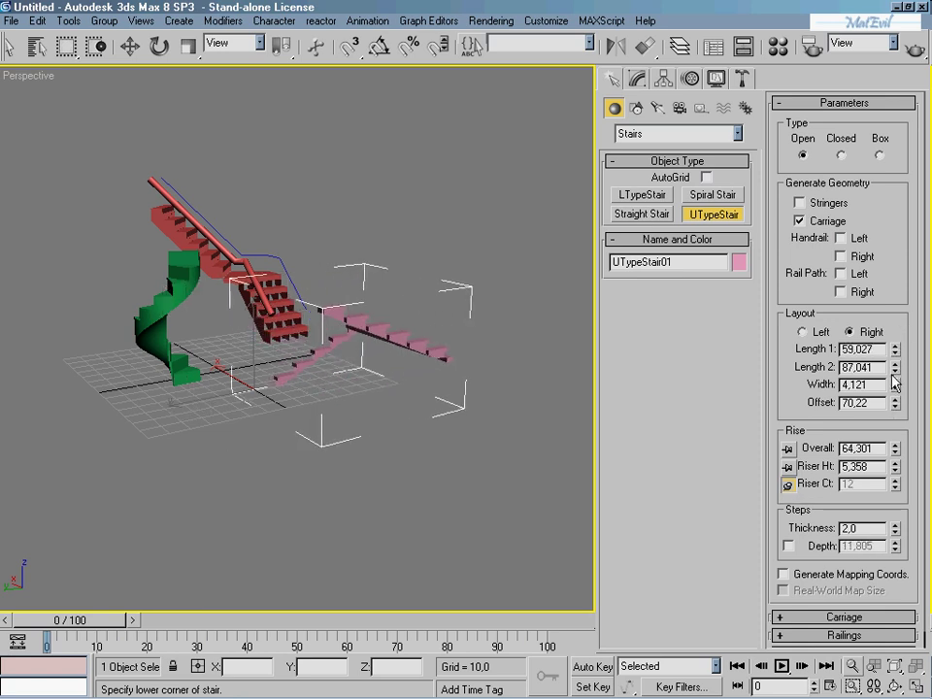
pyautogui.moveTo(895, 385); pyautogui.dragTo(892, 422)
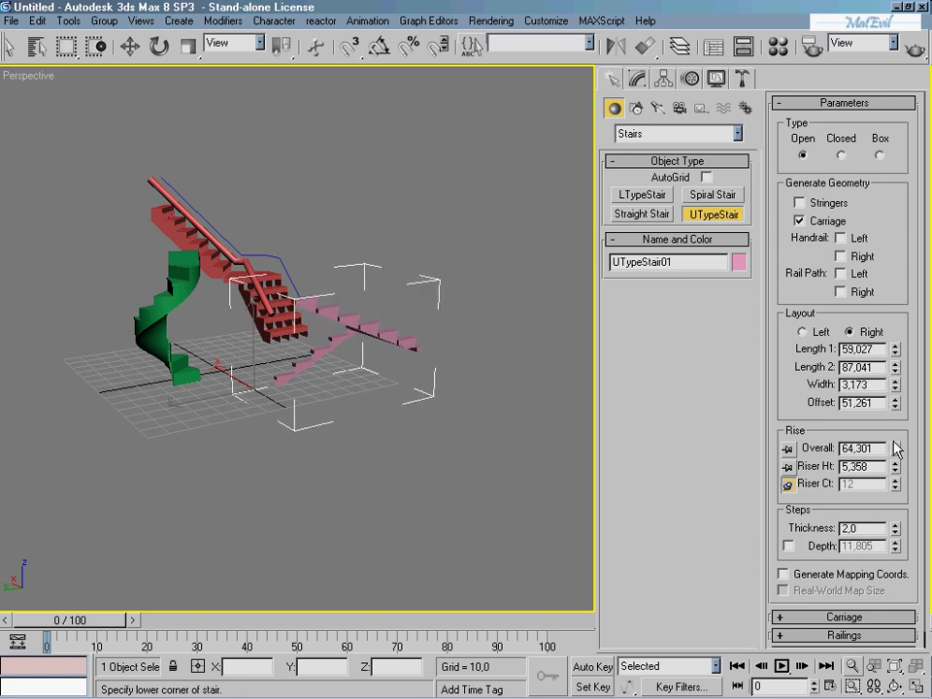
pyautogui.moveTo(895, 452); pyautogui.dragTo(894, 475)
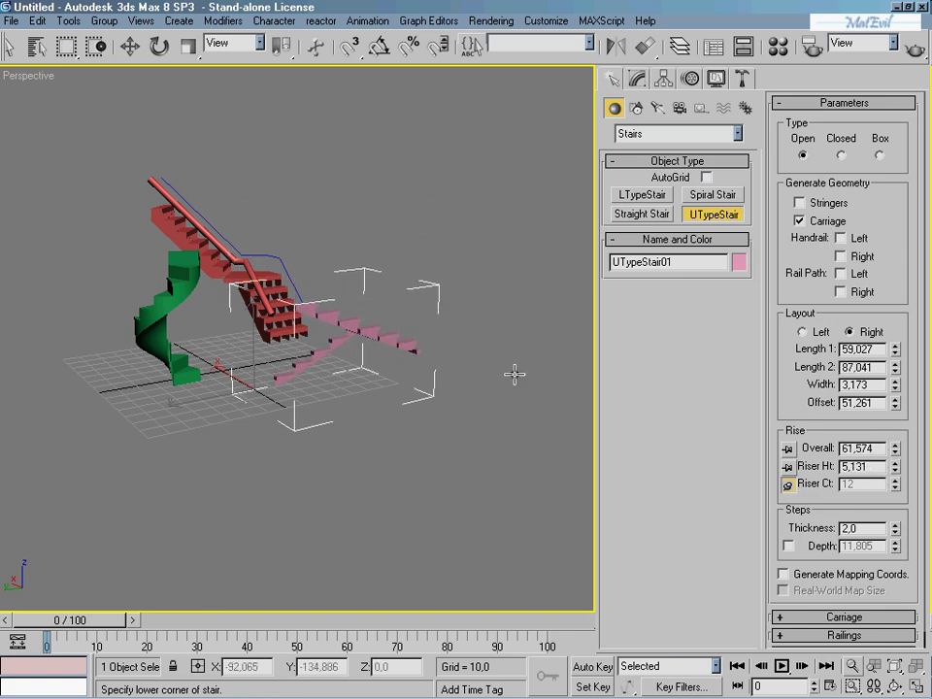
# - Delete the pink U-type stair and draw a smaller one just below the grid centre
pyautogui.moveTo(479, 366)
pyautogui.keyDown('alt'); pyautogui.mouseDown(button='middle')
pyautogui.moveTo(442, 455)
pyautogui.moveTo(380, 447)
pyautogui.mouseUp(button='middle'); pyautogui.keyUp('alt')
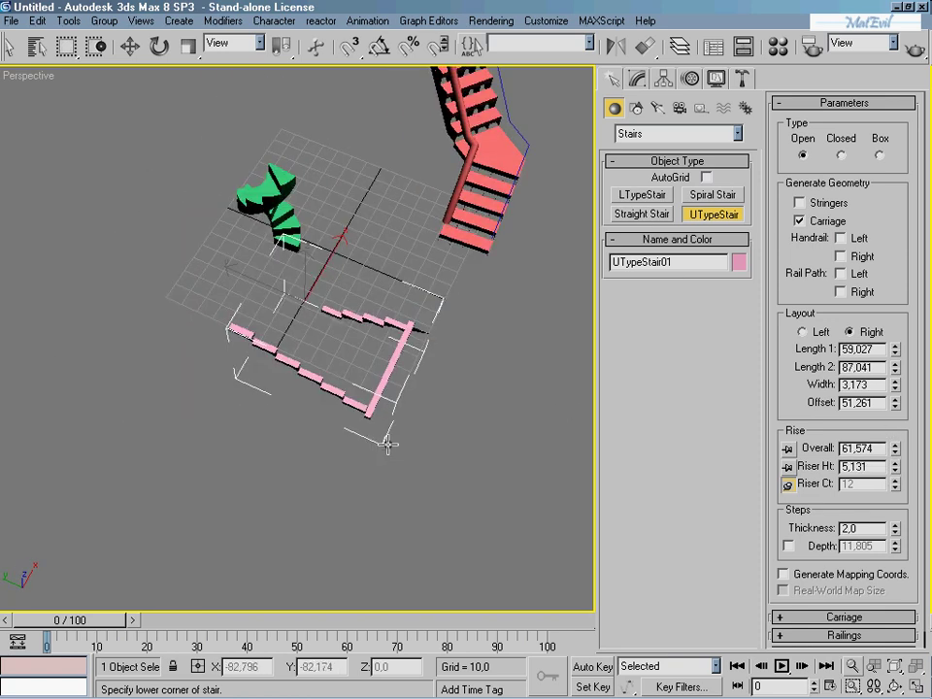
pyautogui.press('Delete')
pyautogui.click(313, 300)
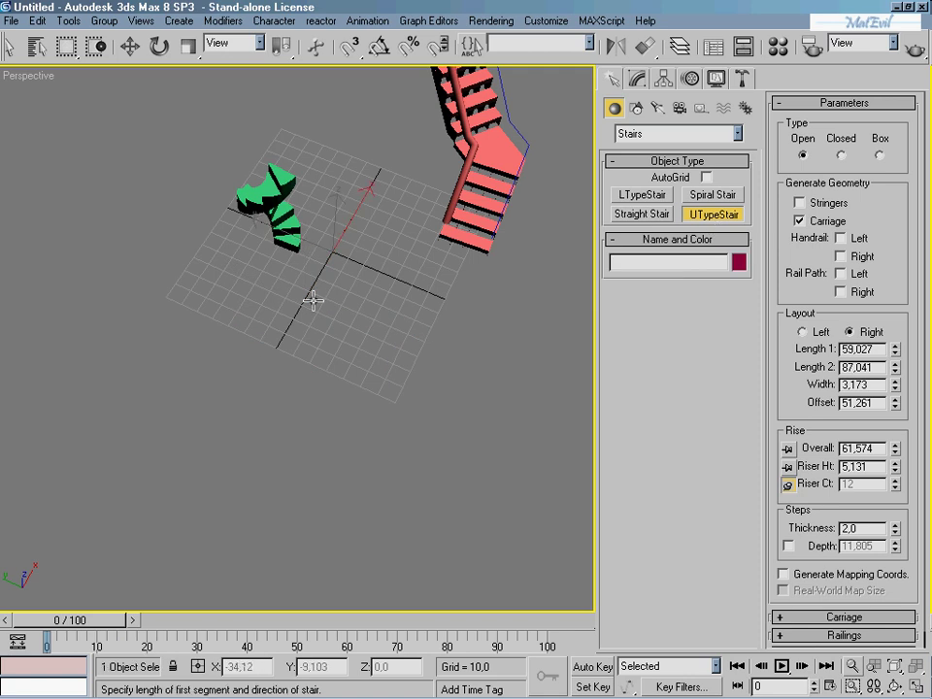
pyautogui.moveTo(313, 300); pyautogui.dragTo(402, 340)
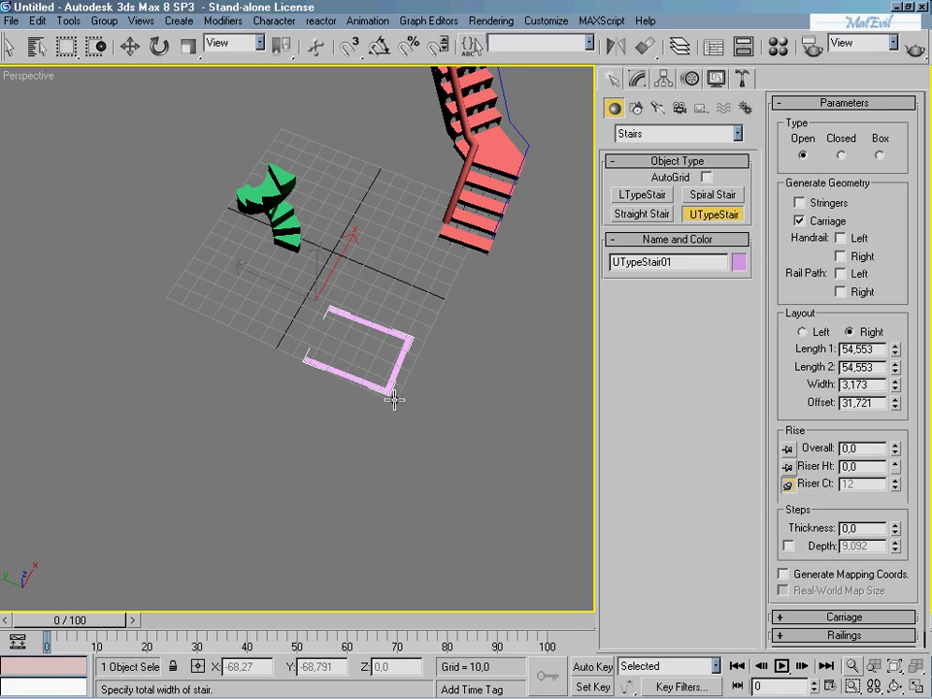
pyautogui.rightClick(388, 396)
pyautogui.moveTo(333, 326)
pyautogui.mouseDown()
pyautogui.moveTo(369, 342)
pyautogui.moveTo(358, 384)
pyautogui.mouseUp()
pyautogui.click(351, 400)
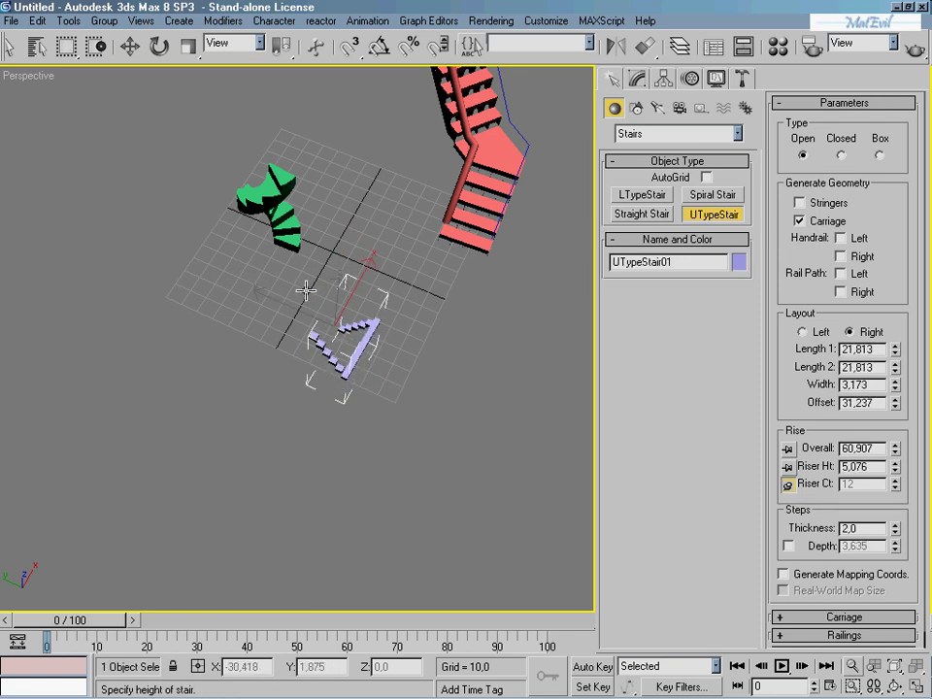
pyautogui.click(305, 289)
pyautogui.moveTo(499, 286)
pyautogui.keyDown('alt'); pyautogui.mouseDown(button='middle')
pyautogui.moveTo(486, 297)
pyautogui.moveTo(483, 170)
pyautogui.mouseUp(button='middle'); pyautogui.keyUp('alt')
# - Draw a straight stair 68.678 long and 50.769 wide right of the grid
pyautogui.click(642, 214)
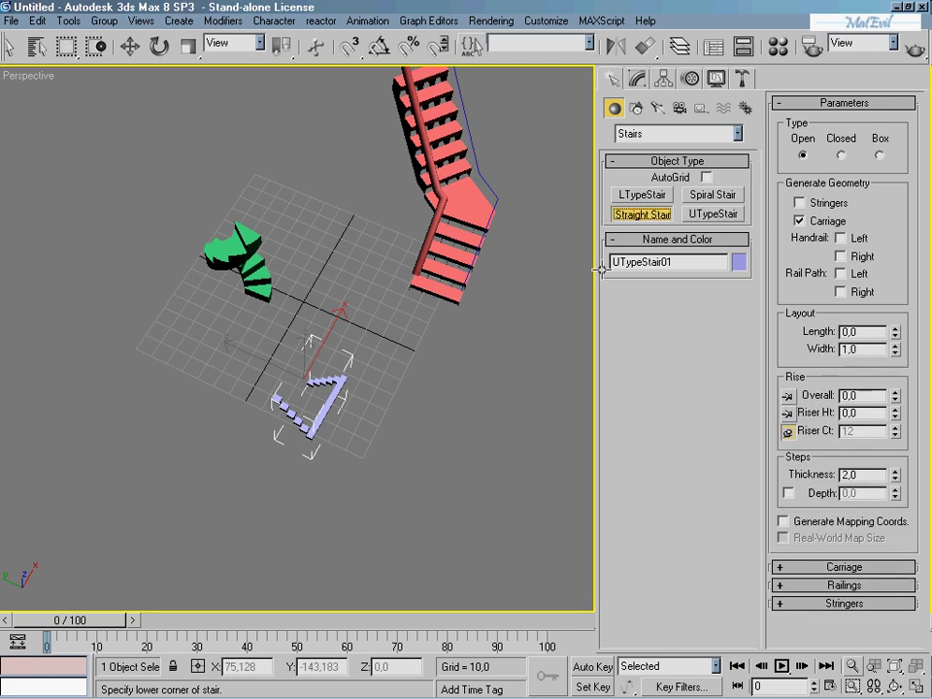
pyautogui.moveTo(442, 390); pyautogui.dragTo(392, 494)
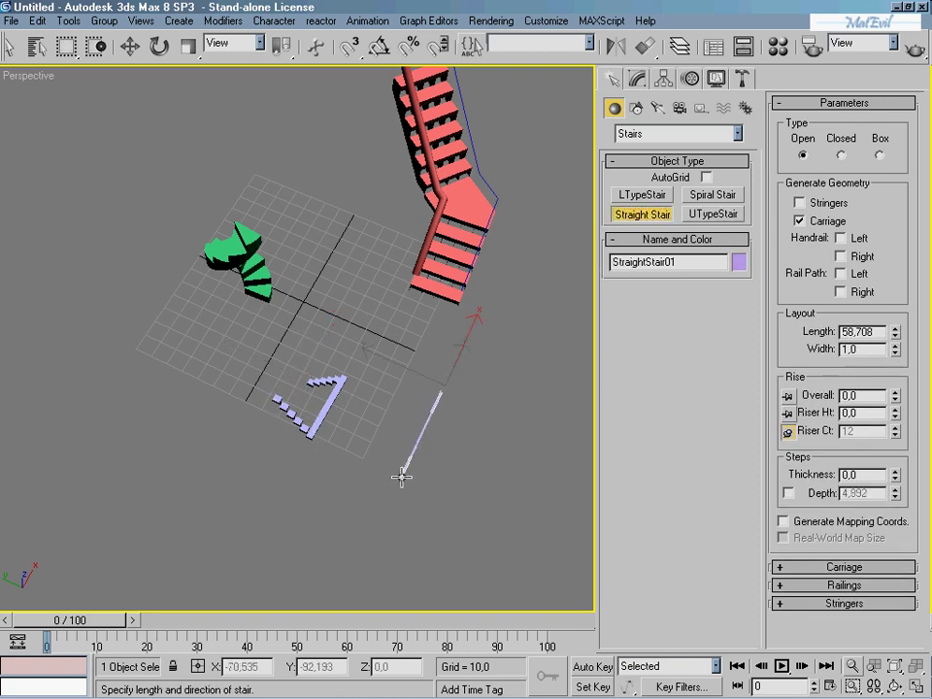
pyautogui.click(484, 540)
pyautogui.click(505, 417)
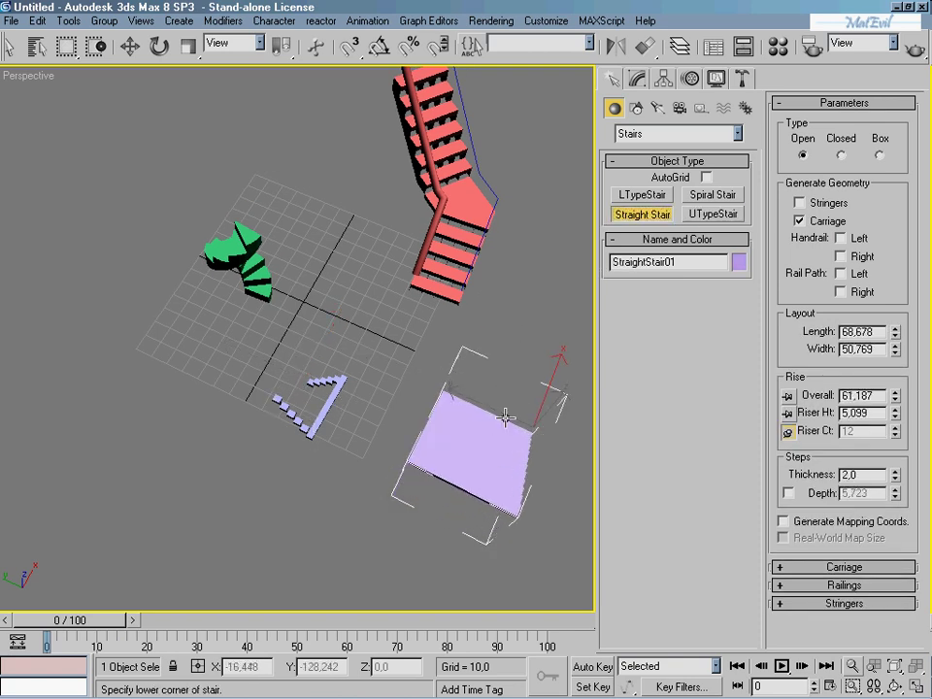
pyautogui.moveTo(505, 417)
pyautogui.keyDown('alt'); pyautogui.mouseDown(button='middle')
pyautogui.moveTo(533, 425)
pyautogui.moveTo(349, 407)
pyautogui.moveTo(329, 348)
pyautogui.moveTo(401, 378)
pyautogui.moveTo(370, 384)
pyautogui.moveTo(350, 416)
pyautogui.moveTo(348, 398)
pyautogui.mouseUp(button='middle'); pyautogui.keyUp('alt')
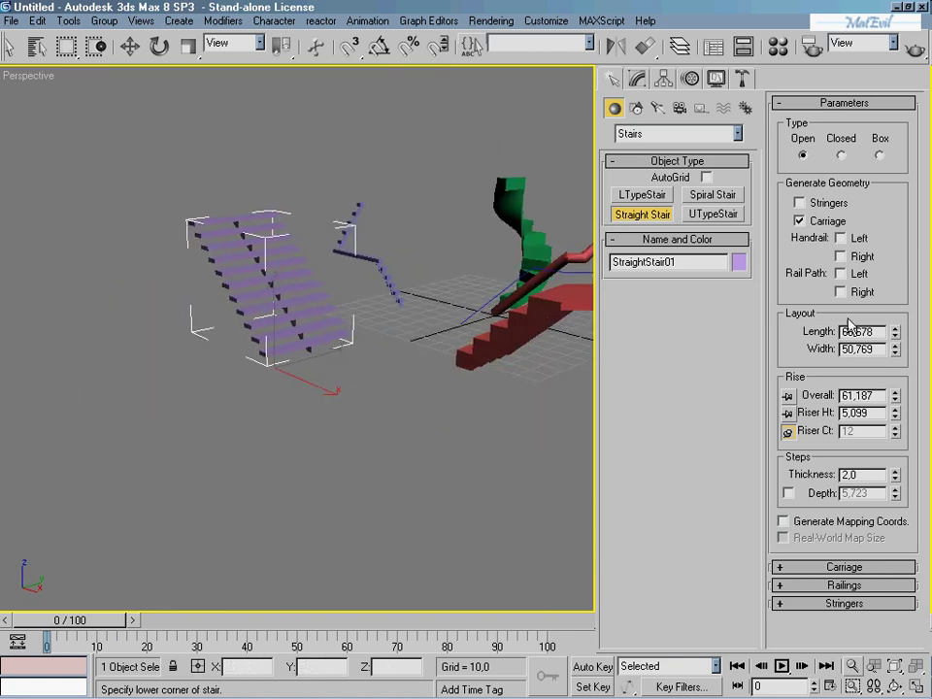
# - Pin the riser count and raise it to 19 risers
pyautogui.click(789, 432)
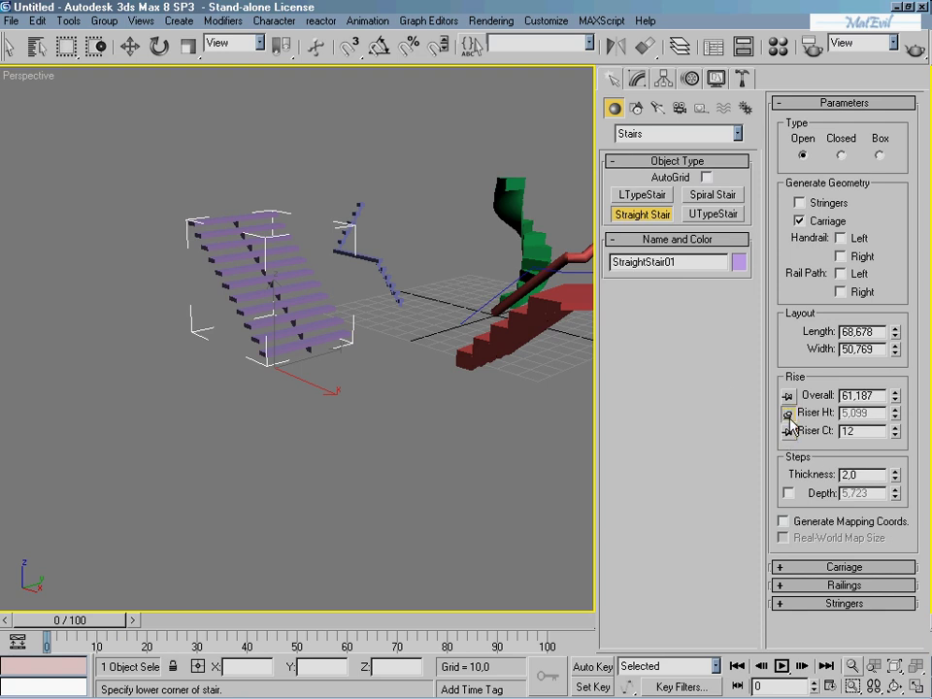
pyautogui.click(896, 428)
pyautogui.click(895, 427)
pyautogui.click(895, 427)
pyautogui.click(895, 427)
pyautogui.click(896, 427)
pyautogui.click(895, 427)
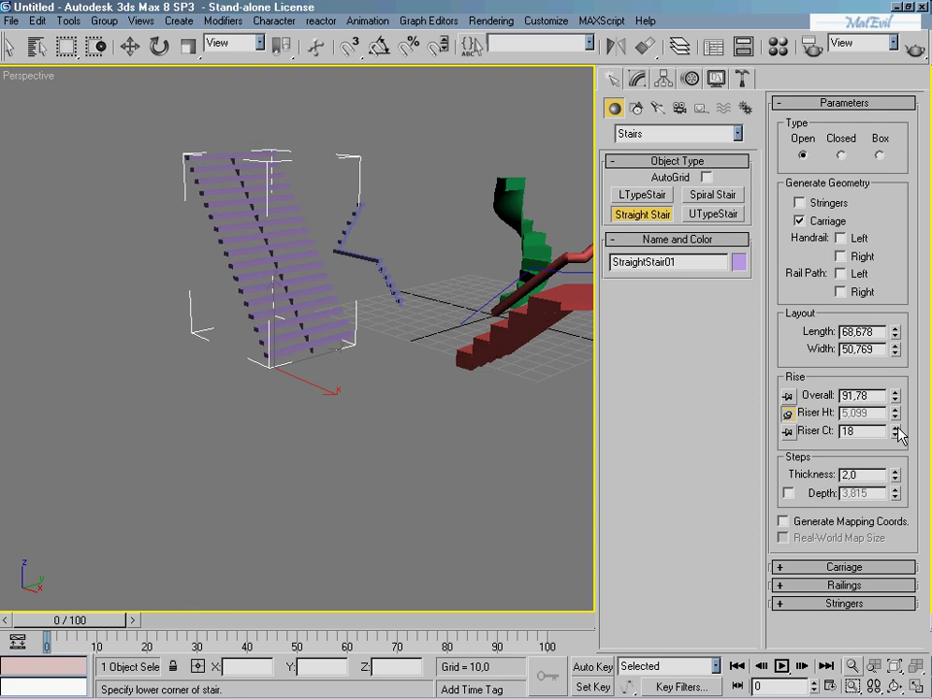
pyautogui.click(895, 428)
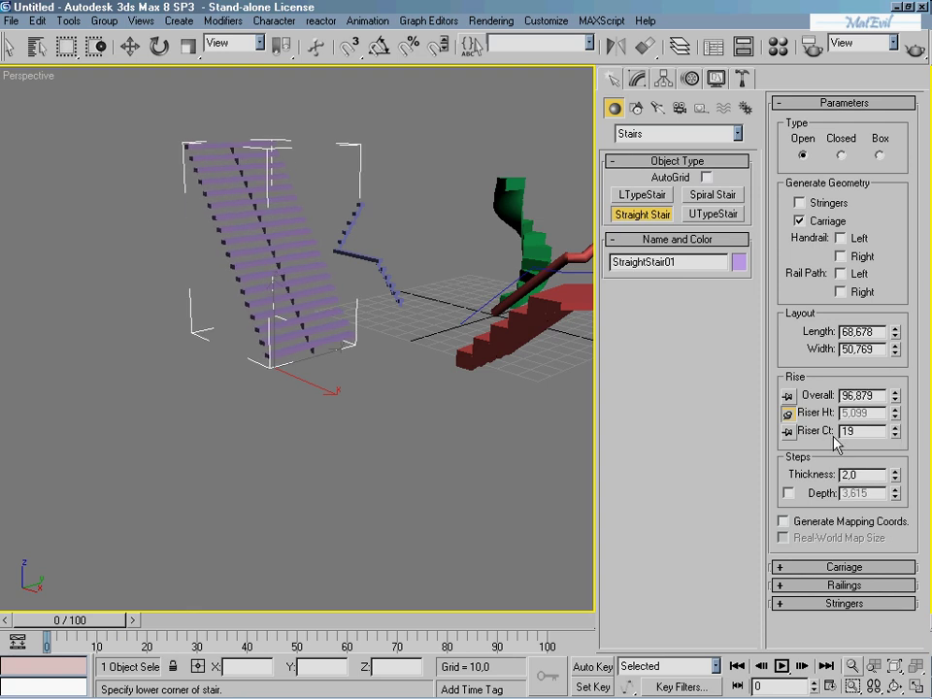
# - Pin the riser height and lower it so the overall rise becomes 55.221
pyautogui.moveTo(332, 318); pyautogui.dragTo(369, 447, button='middle')
pyautogui.click(789, 431)
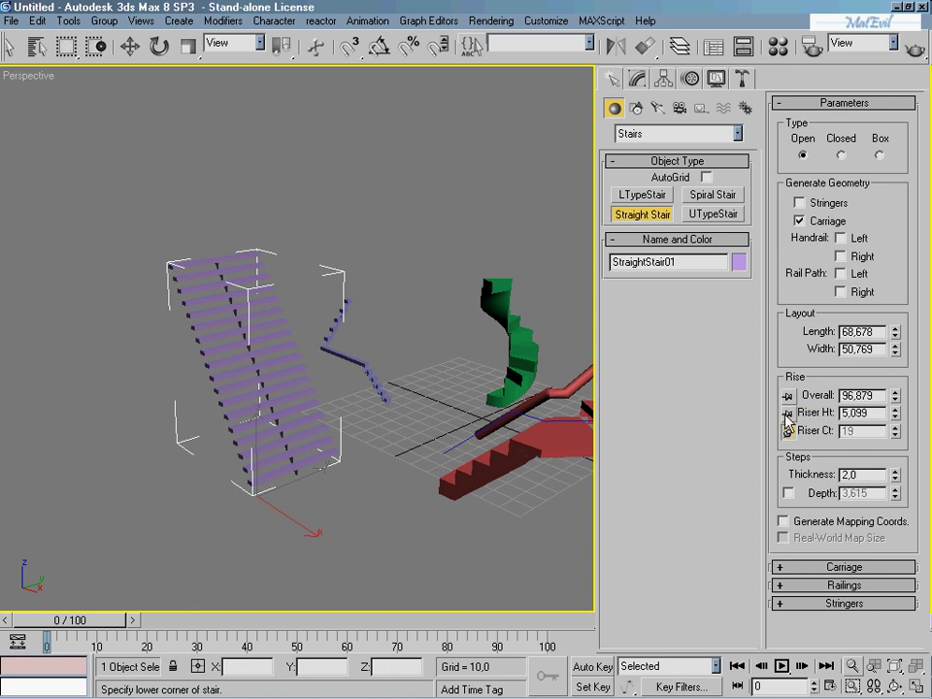
pyautogui.moveTo(898, 397); pyautogui.dragTo(891, 440)
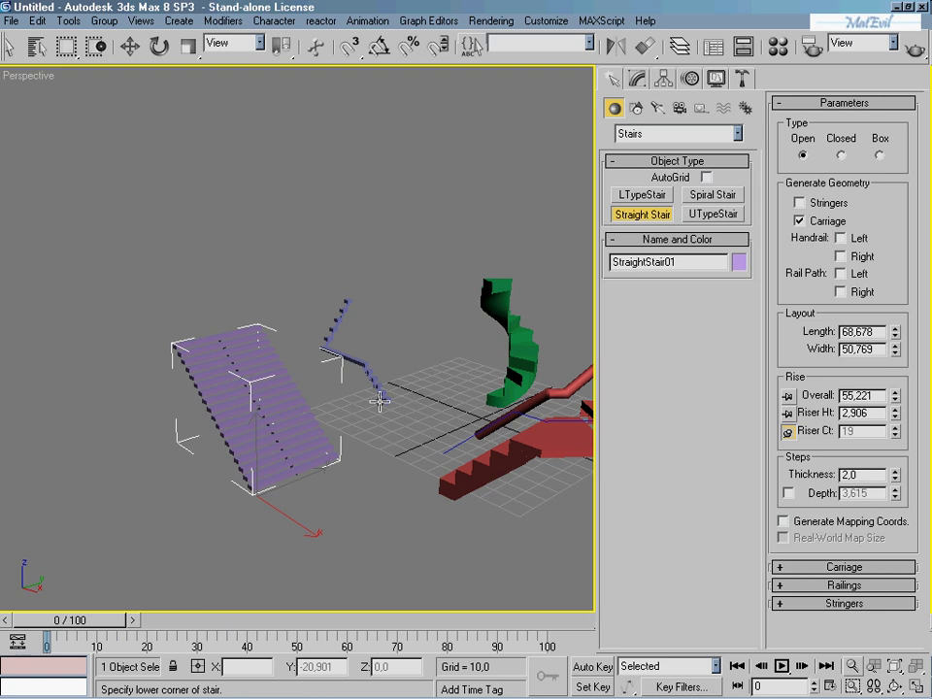
pyautogui.scroll(-2, 379, 399)
pyautogui.scroll(-3, 368, 396)
pyautogui.scroll(-2, 359, 395)
pyautogui.scroll(1, 336, 383)
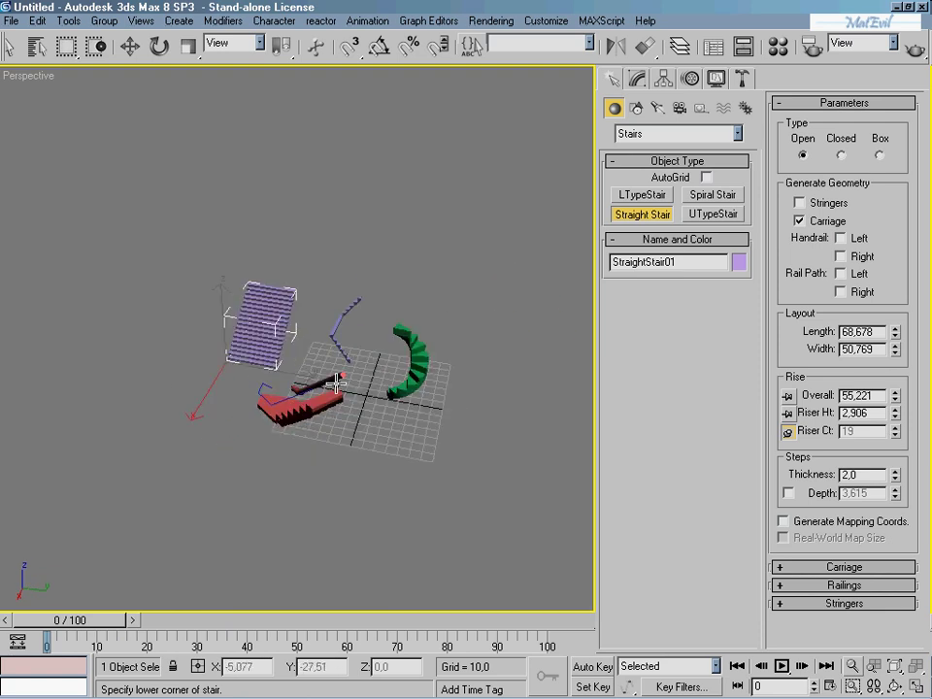
pyautogui.scroll(1, 378, 381)
pyautogui.scroll(2, 411, 381)
pyautogui.scroll(2, 359, 388)
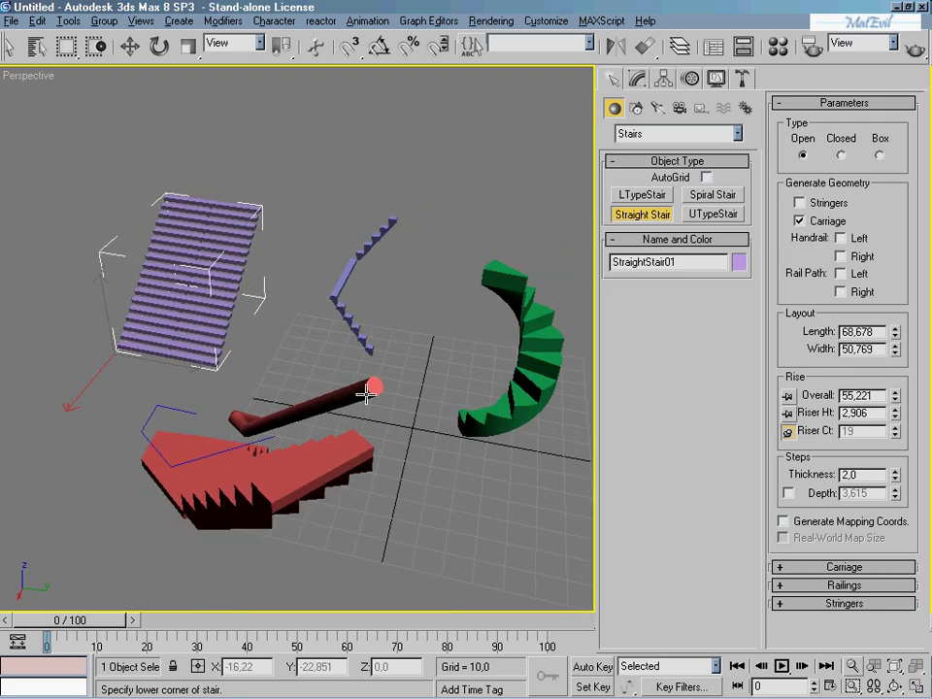
pyautogui.moveTo(365, 393)
pyautogui.keyDown('alt'); pyautogui.mouseDown(button='middle')
pyautogui.moveTo(711, 392)
pyautogui.moveTo(520, 398)
pyautogui.moveTo(448, 387)
pyautogui.moveTo(478, 402)
pyautogui.moveTo(470, 381)
pyautogui.moveTo(298, 389)
pyautogui.moveTo(353, 387)
pyautogui.moveTo(359, 378)
pyautogui.mouseUp(button='middle'); pyautogui.keyUp('alt')
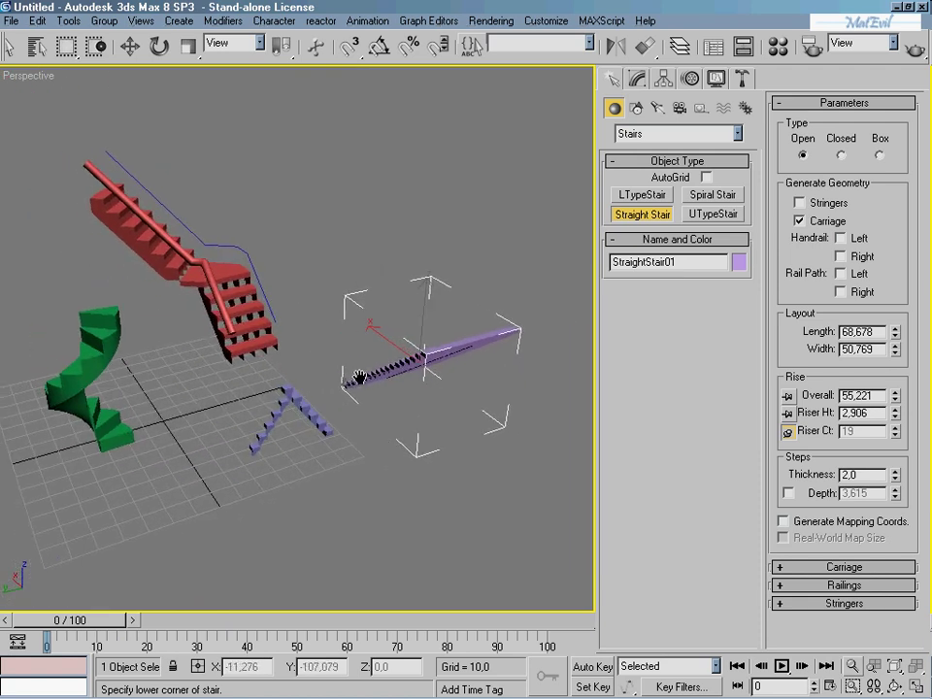
# - Load Stair-Template from the AecTemplates library and drag it onto the straight stair
pyautogui.click(777, 46)
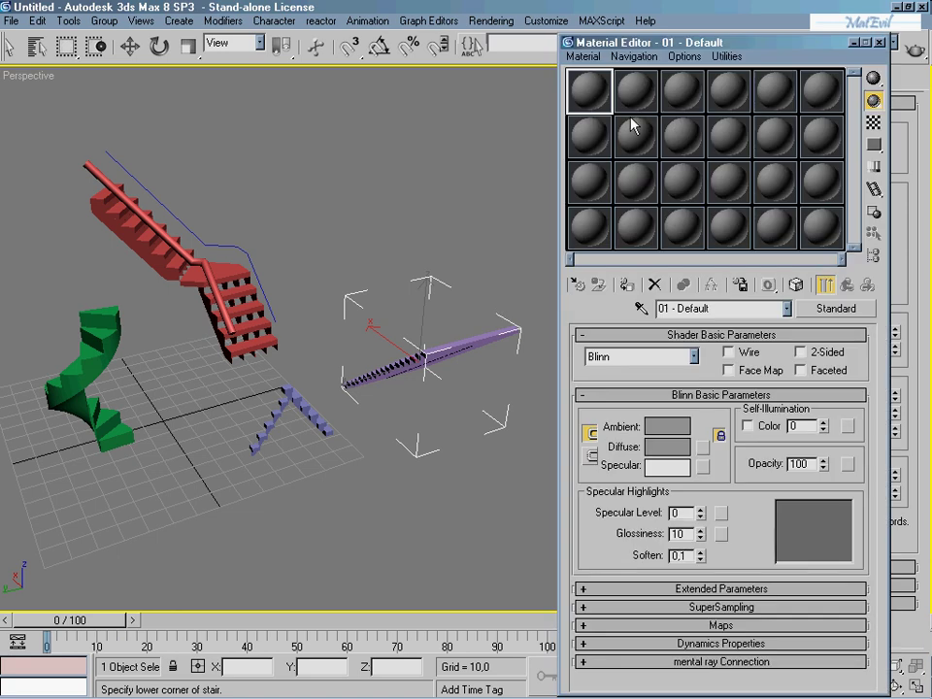
pyautogui.click(827, 308)
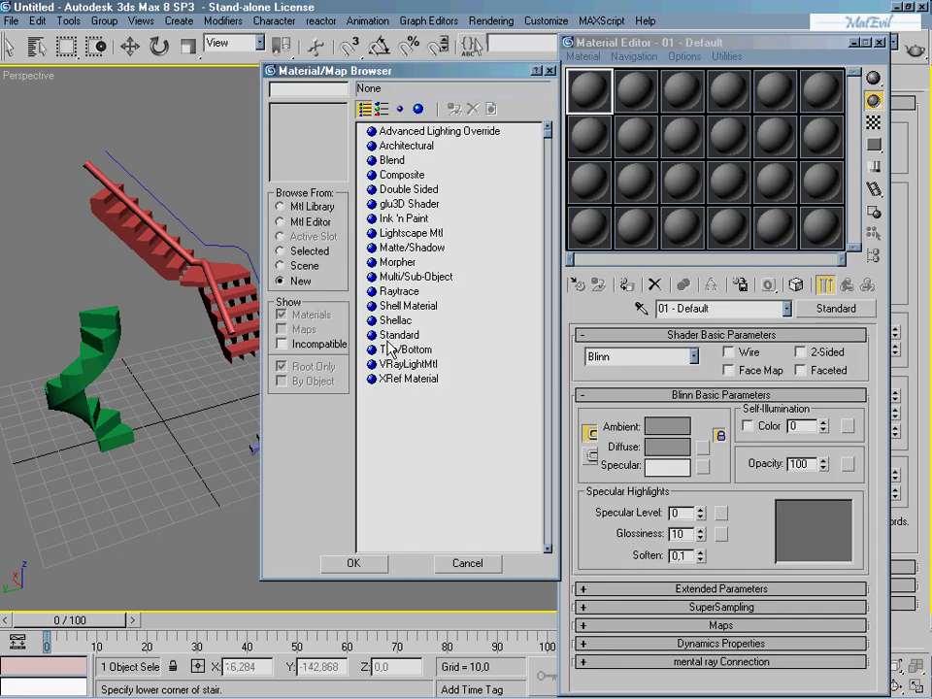
pyautogui.click(303, 209)
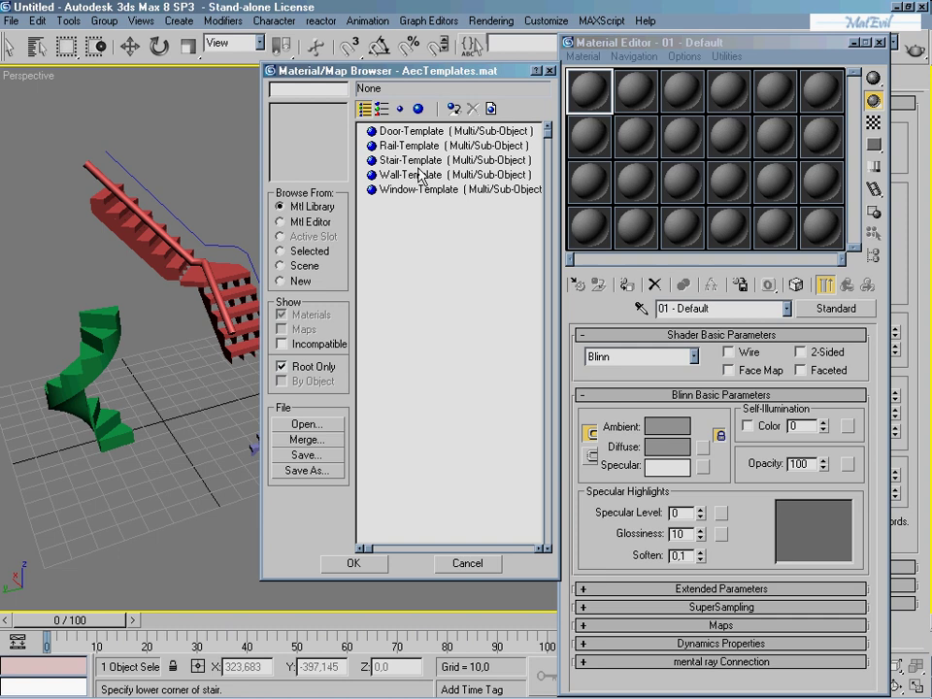
pyautogui.doubleClick(418, 175)
pyautogui.click(654, 400)
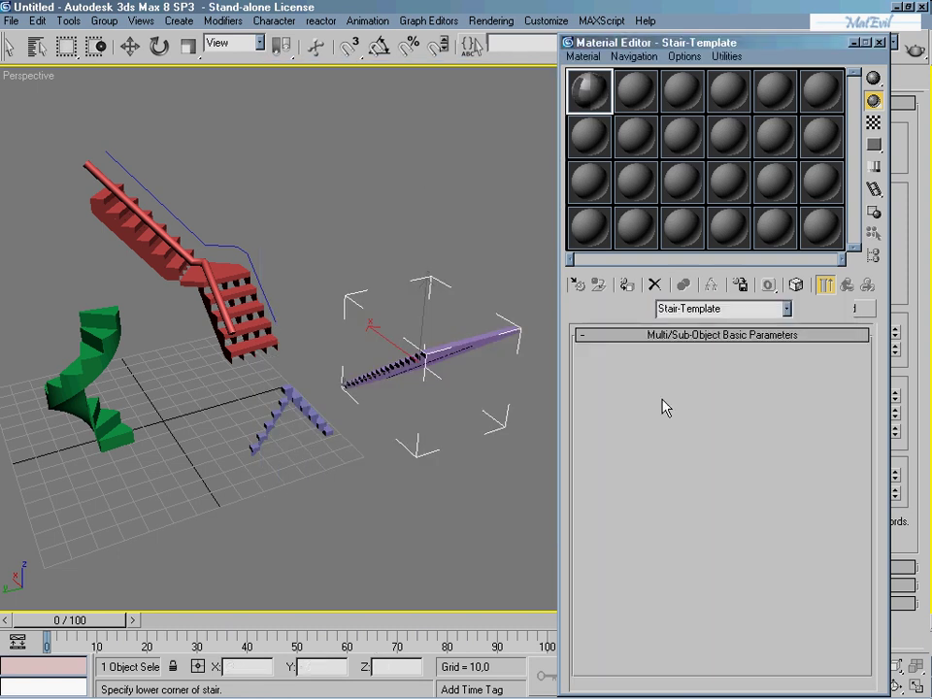
pyautogui.moveTo(593, 92)
pyautogui.mouseDown()
pyautogui.moveTo(551, 99)
pyautogui.moveTo(445, 354)
pyautogui.mouseUp()
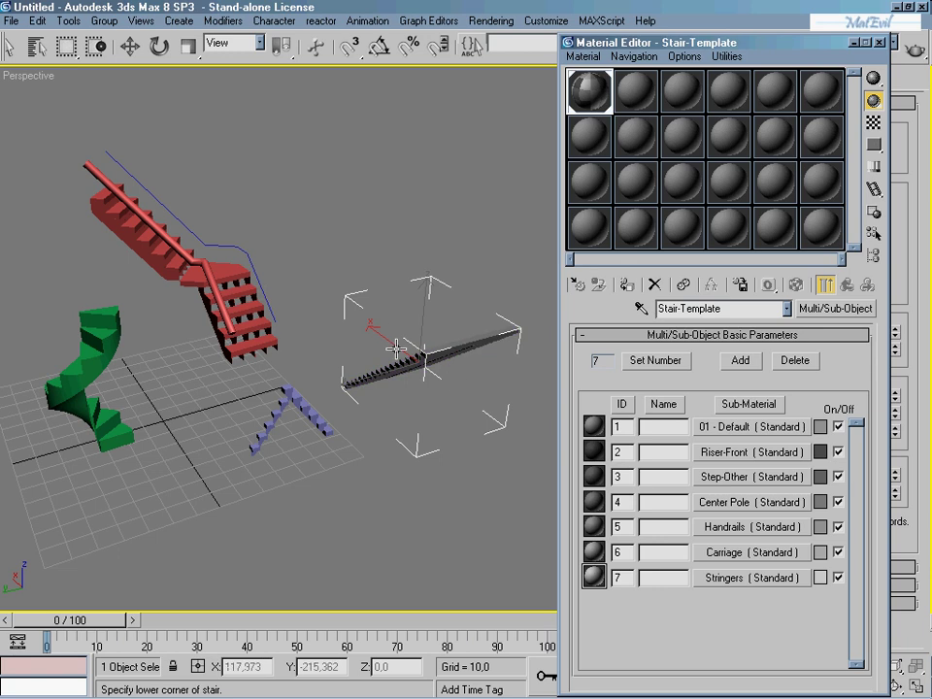
# - Select the red L-type stair and assign the Stair-Template material to it
pyautogui.moveTo(349, 150); pyautogui.dragTo(284, 180)
pyautogui.rightClick(322, 191)
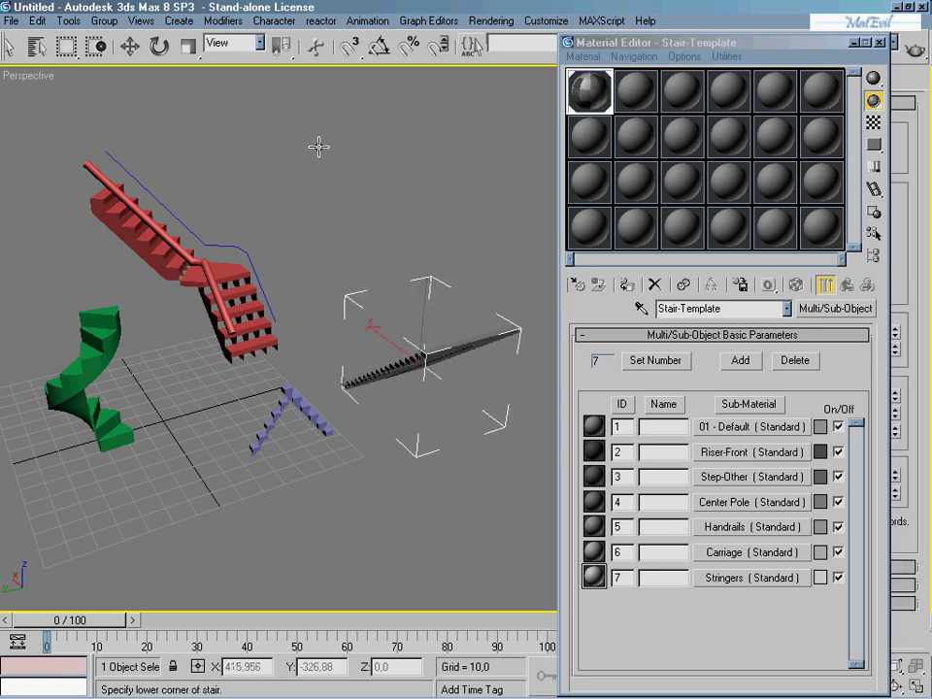
pyautogui.press('w')
pyautogui.moveTo(286, 166); pyautogui.dragTo(205, 302)
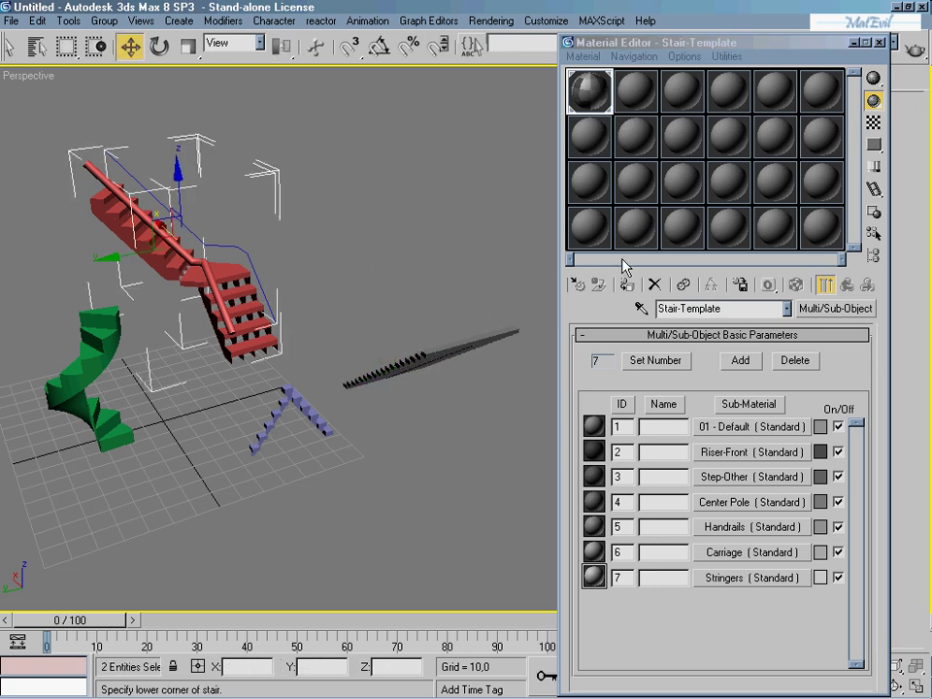
pyautogui.click(626, 284)
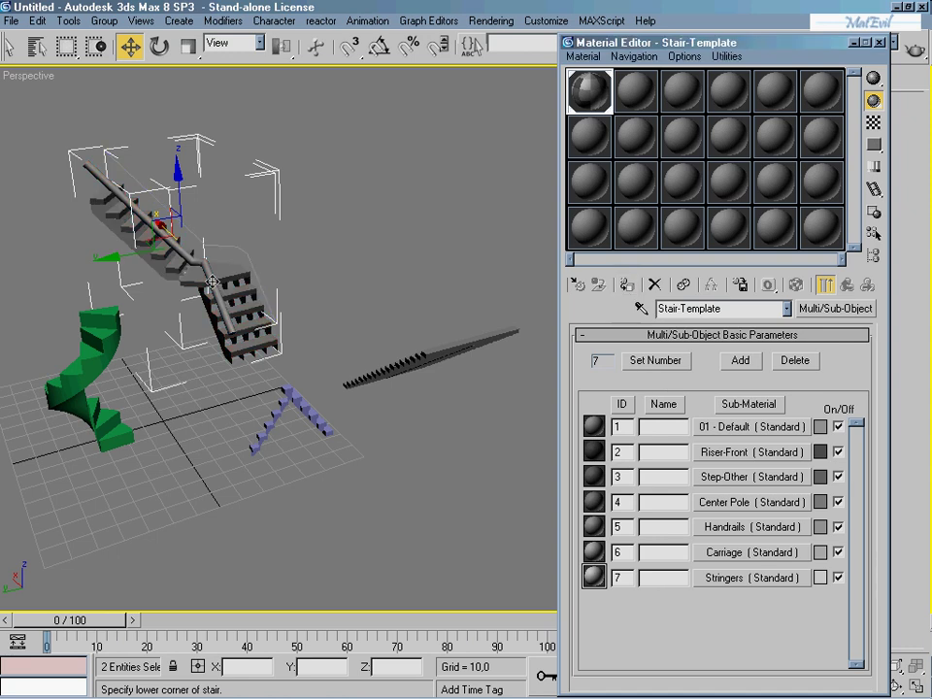
pyautogui.scroll(5, 211, 283)
pyautogui.scroll(3, 311, 317)
pyautogui.scroll(-3, 366, 322)
pyautogui.scroll(-1, 294, 309)
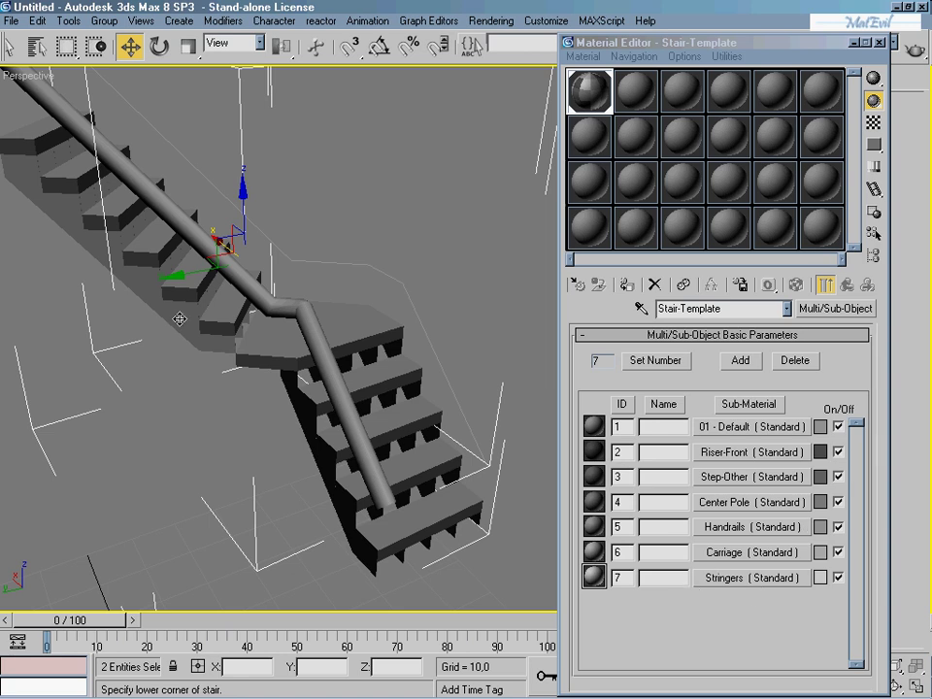
# - Move the Material Editor aside and select LTypeStair01 in the Modify panel
pyautogui.scroll(1, 180, 318)
pyautogui.scroll(-5, 207, 339)
pyautogui.scroll(8, 282, 373)
pyautogui.scroll(-3, 281, 368)
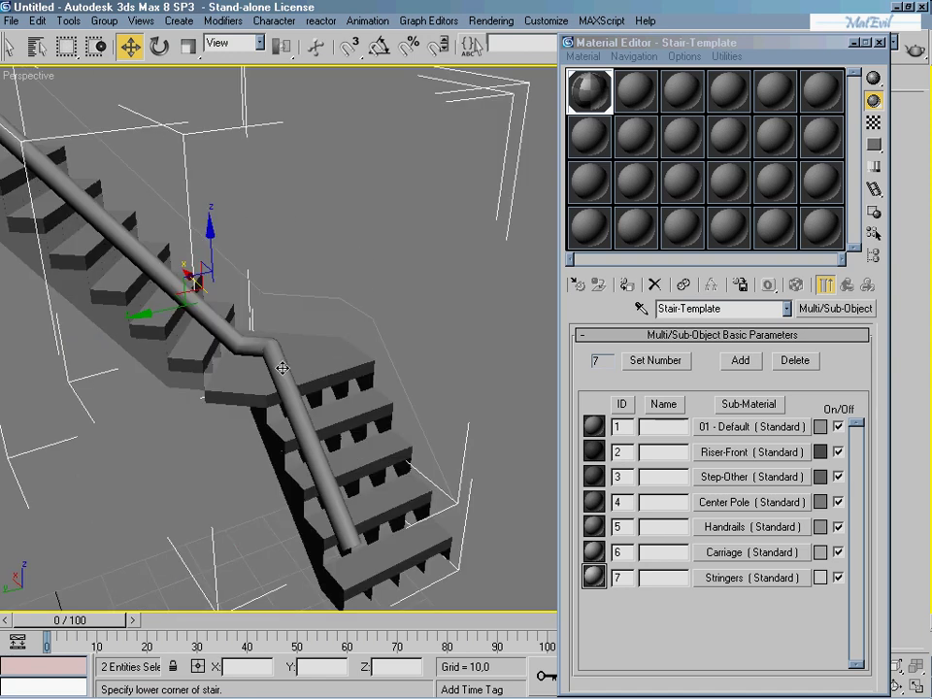
pyautogui.moveTo(282, 368); pyautogui.dragTo(226, 332, button='middle')
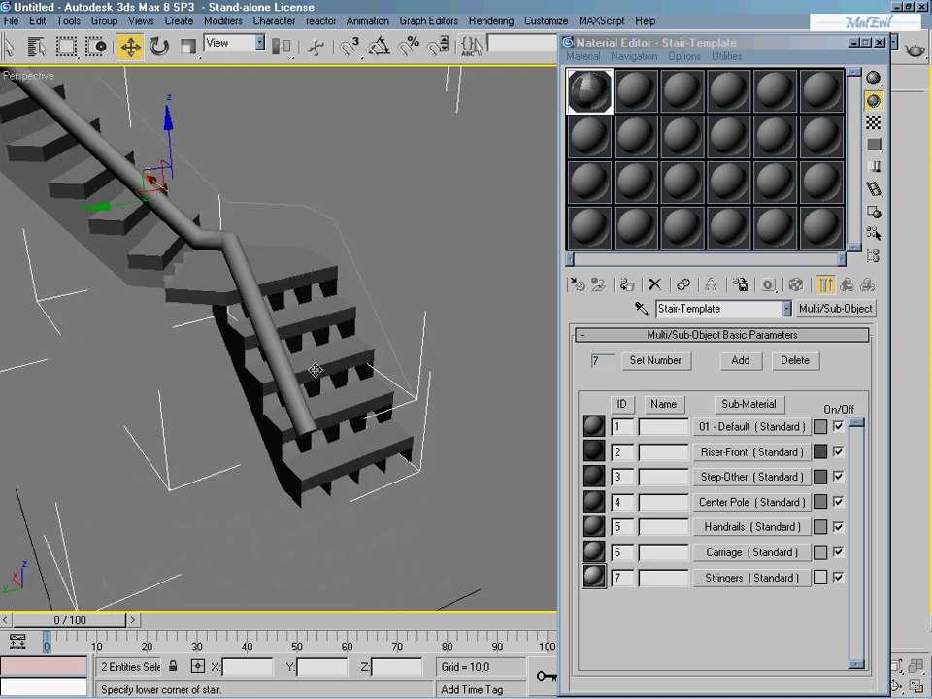
pyautogui.moveTo(849, 45); pyautogui.dragTo(749, 401)
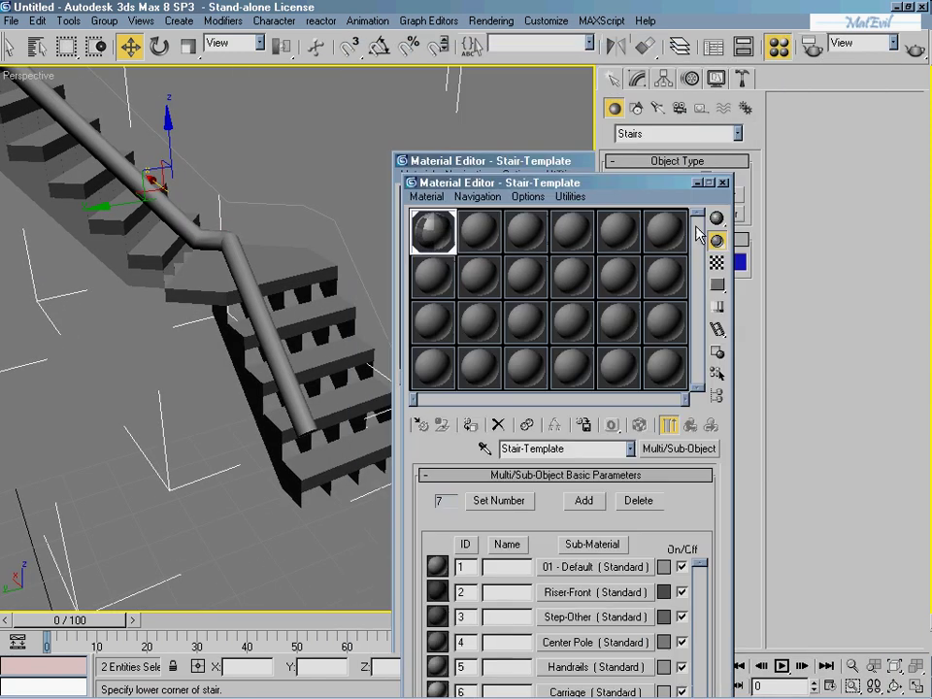
pyautogui.click(637, 79)
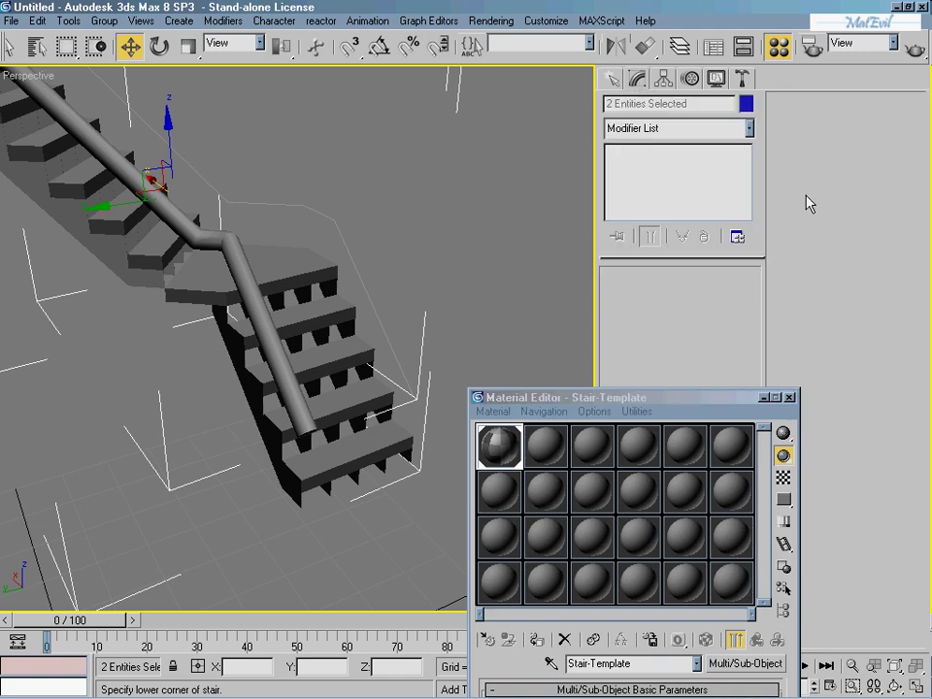
pyautogui.click(291, 262)
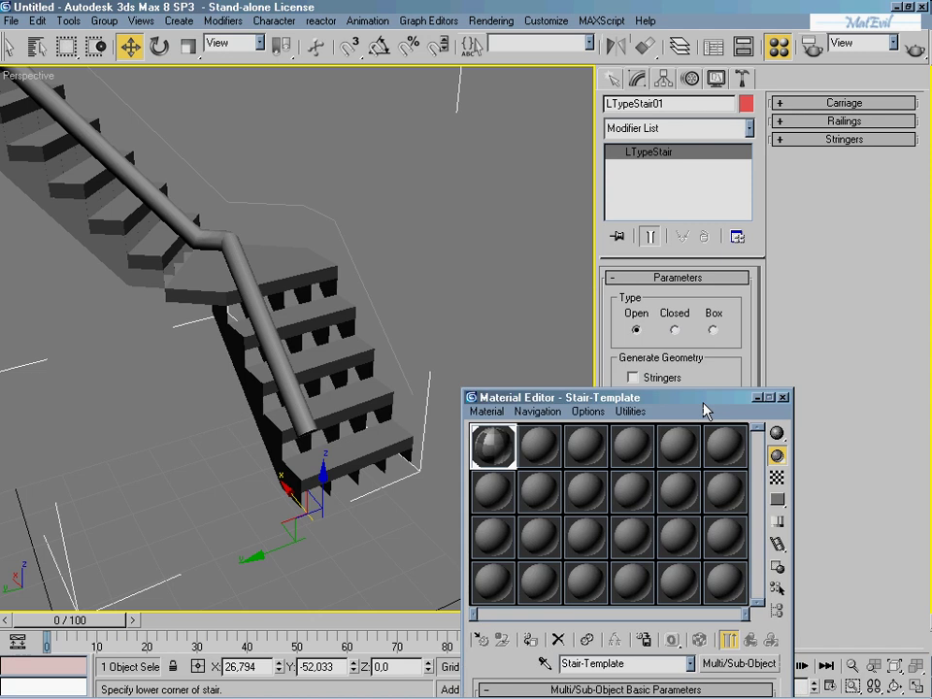
# - Turn on Stringers for LTypeStair01 and set its stair Type to Closed
pyautogui.moveTo(703, 398); pyautogui.dragTo(464, 182)
pyautogui.click(640, 383)
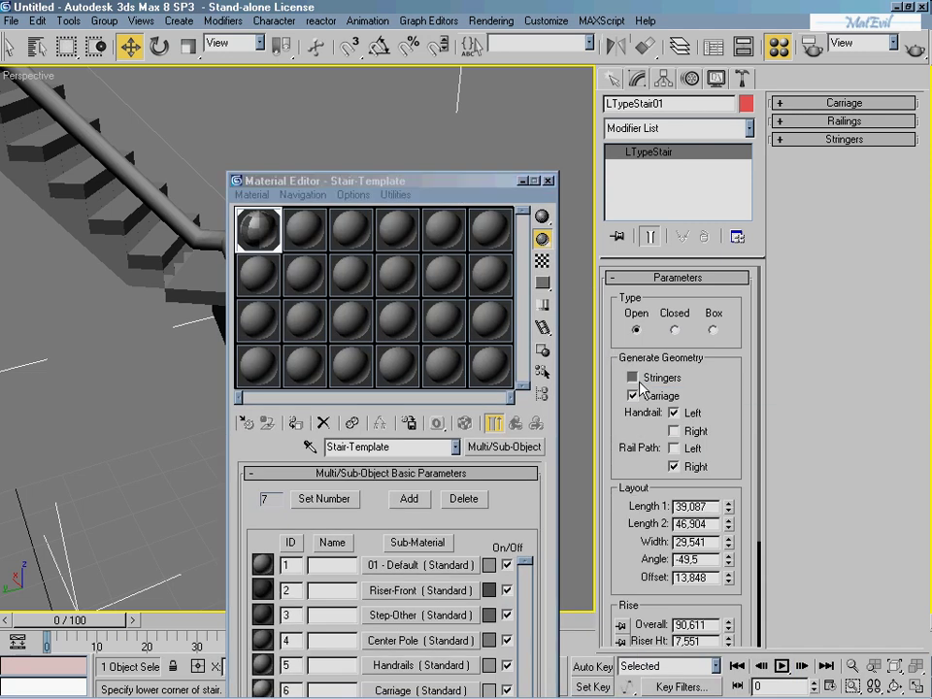
pyautogui.moveTo(423, 186)
pyautogui.mouseDown()
pyautogui.moveTo(751, 156)
pyautogui.moveTo(823, 117)
pyautogui.moveTo(752, 12)
pyautogui.mouseUp()
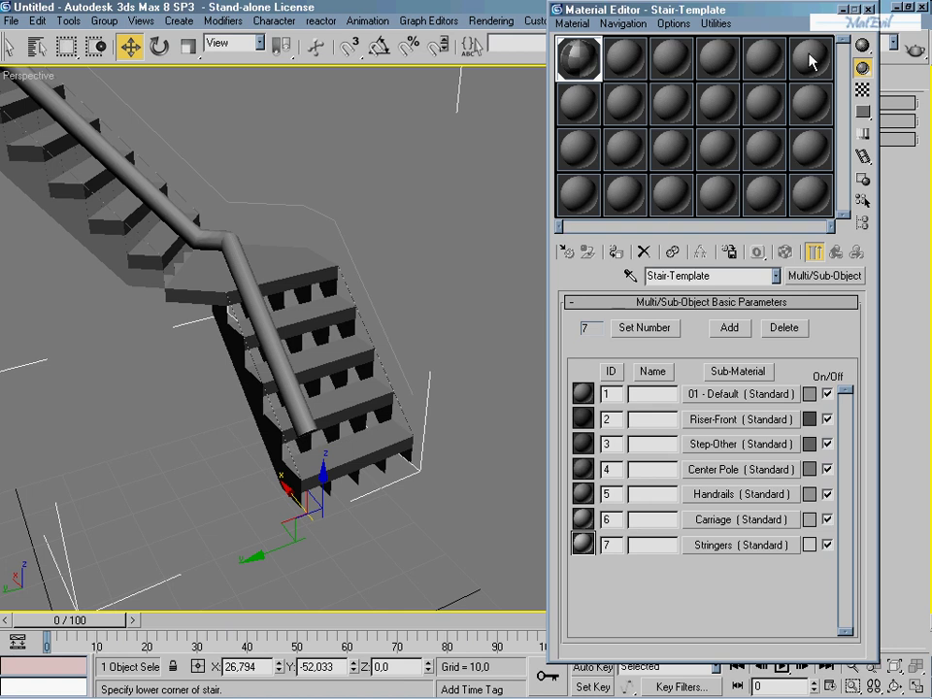
pyautogui.moveTo(811, 13)
pyautogui.mouseDown()
pyautogui.moveTo(548, 9)
pyautogui.moveTo(574, 307)
pyautogui.mouseUp()
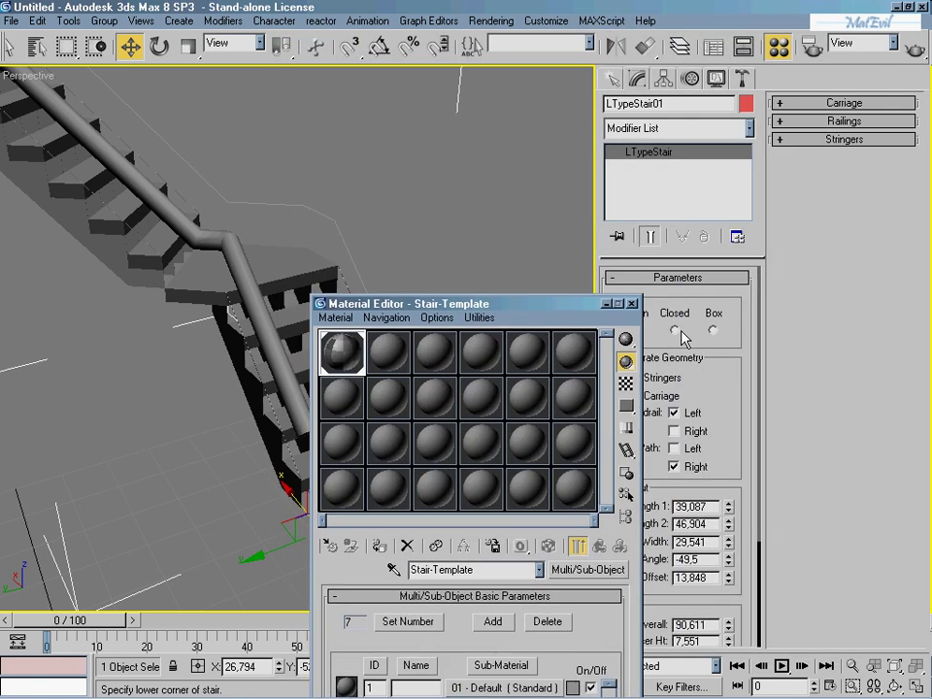
pyautogui.moveTo(479, 307)
pyautogui.mouseDown()
pyautogui.moveTo(723, 99)
pyautogui.moveTo(841, 44)
pyautogui.mouseUp()
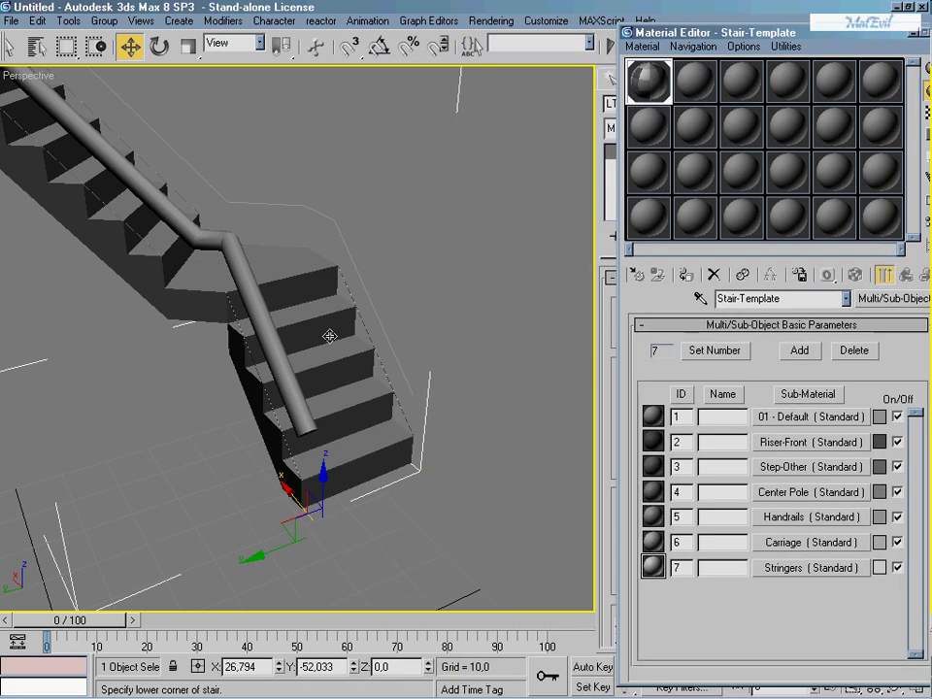
pyautogui.moveTo(643, 32); pyautogui.dragTo(704, 184)
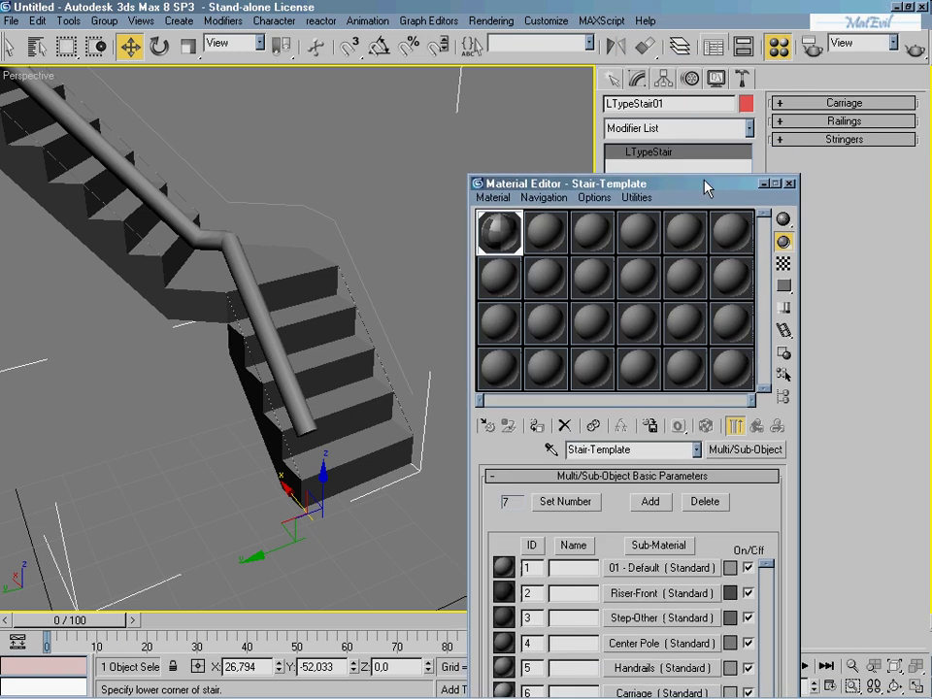
# - Minimize the Material Editor and quick-render the Perspective view of the closed L-type stair
pyautogui.click(763, 183)
pyautogui.scroll(-3, 395, 326)
pyautogui.scroll(-3, 354, 324)
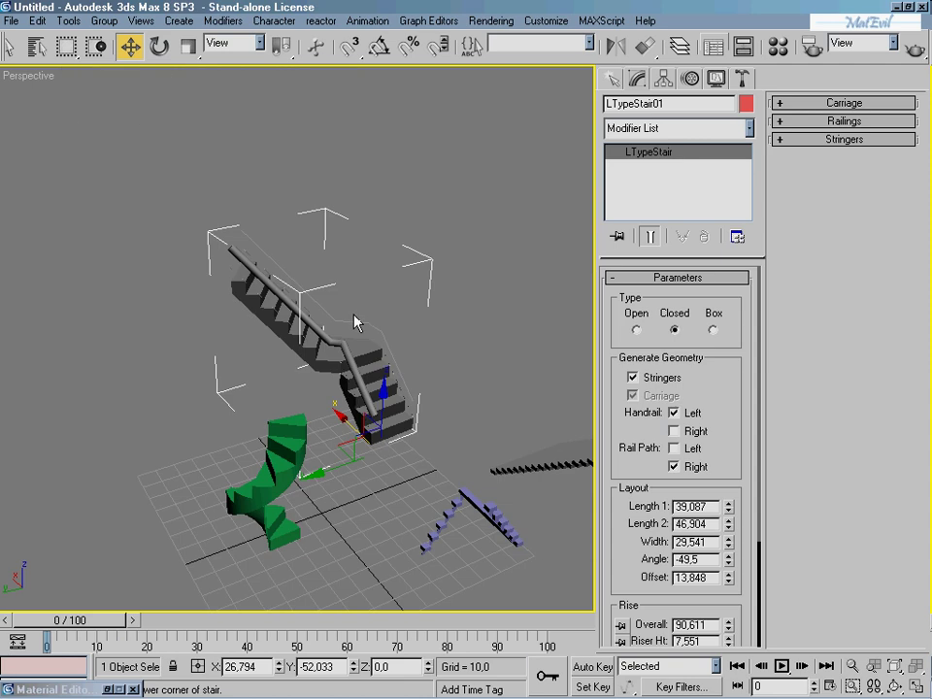
pyautogui.scroll(3, 355, 323)
pyautogui.scroll(1, 366, 316)
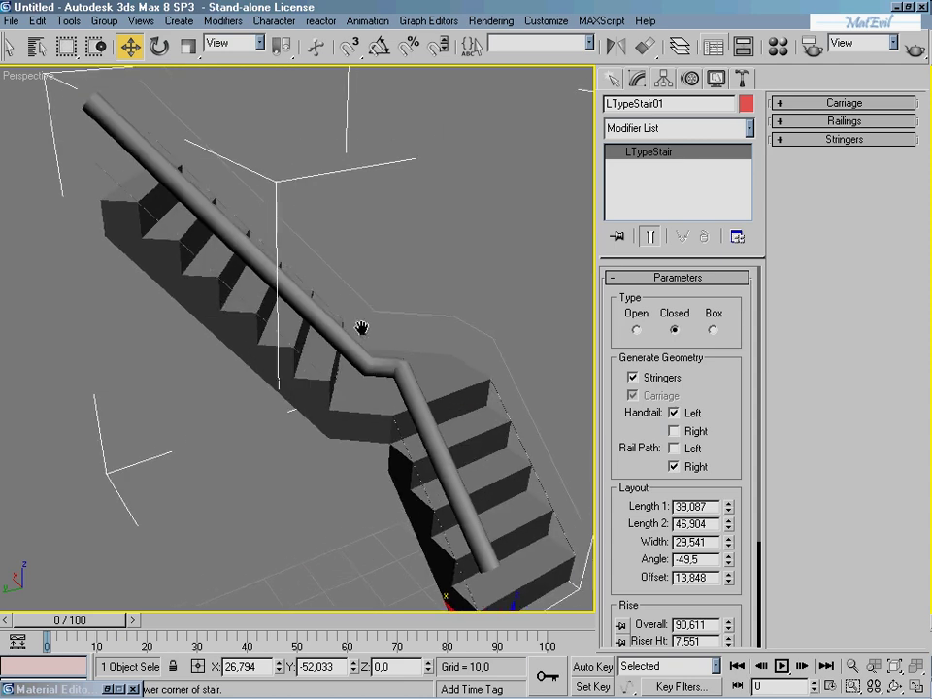
pyautogui.click(912, 48)
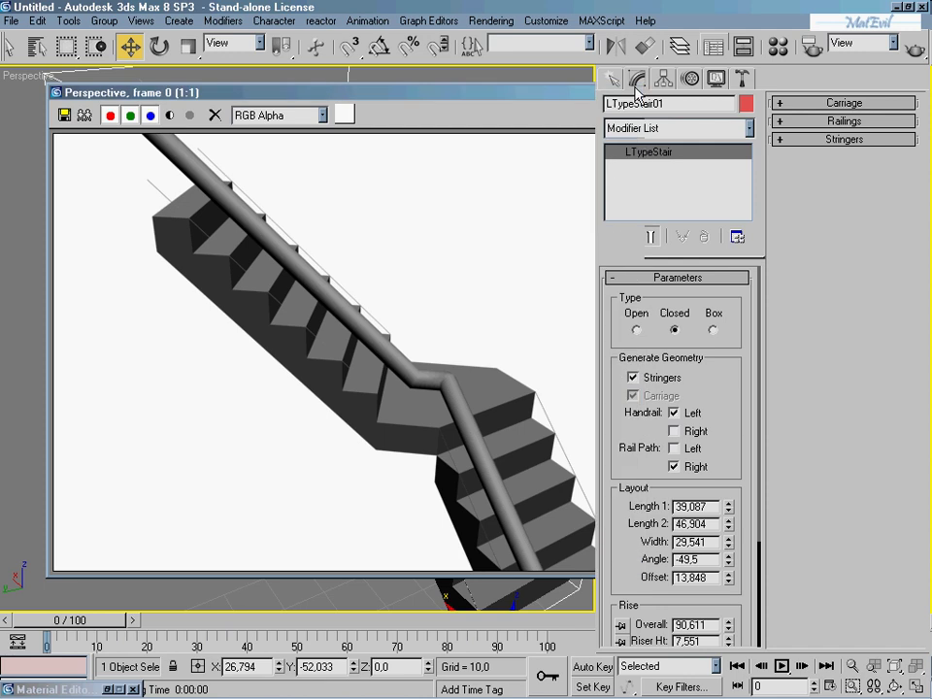
pyautogui.click(633, 93)
# - Deselect the stair and open the Create panel's object category list
pyautogui.scroll(2, 406, 286)
pyautogui.click(420, 241)
pyautogui.scroll(-10, 423, 246)
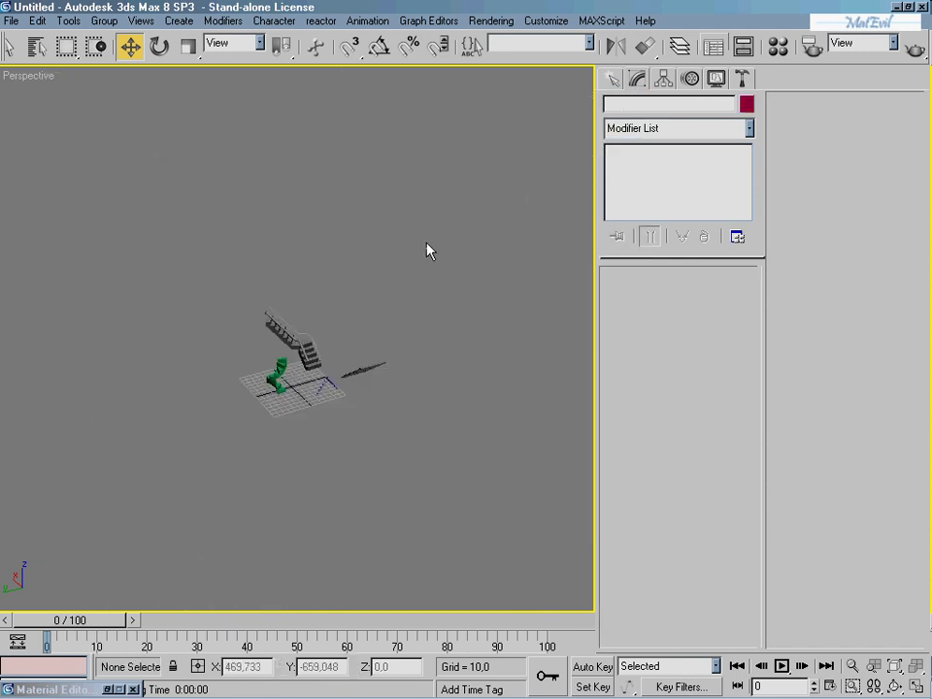
pyautogui.scroll(5, 412, 281)
pyautogui.scroll(1, 401, 270)
pyautogui.scroll(1, 399, 266)
pyautogui.click(612, 79)
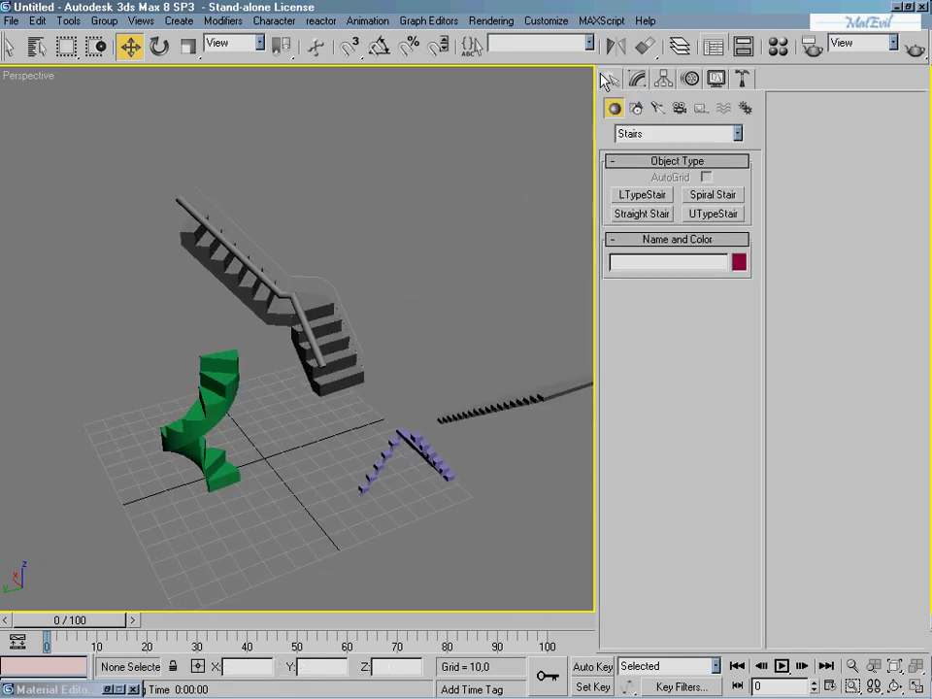
pyautogui.click(655, 135)
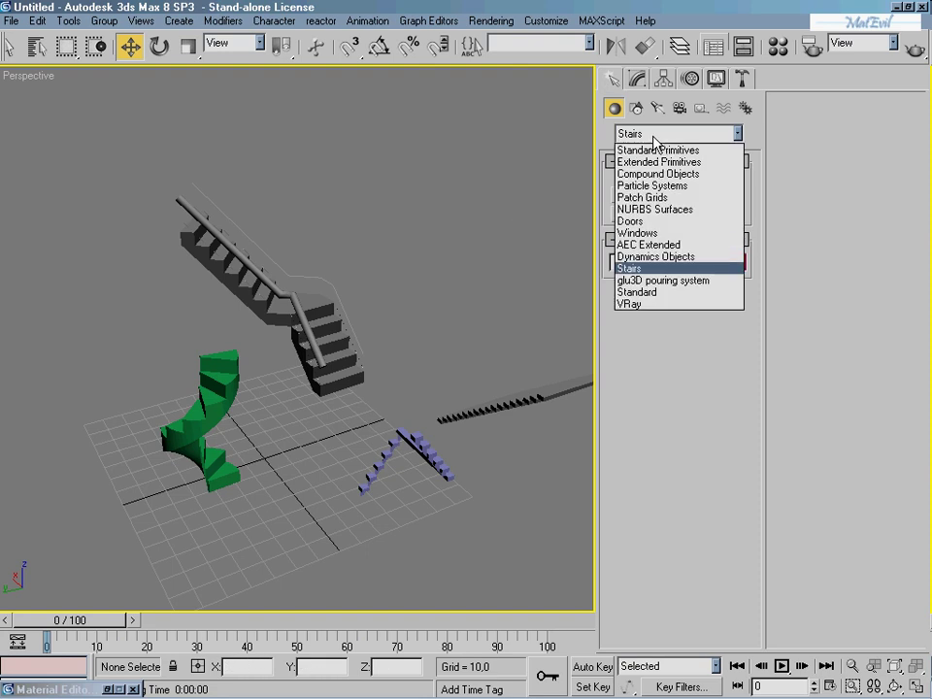